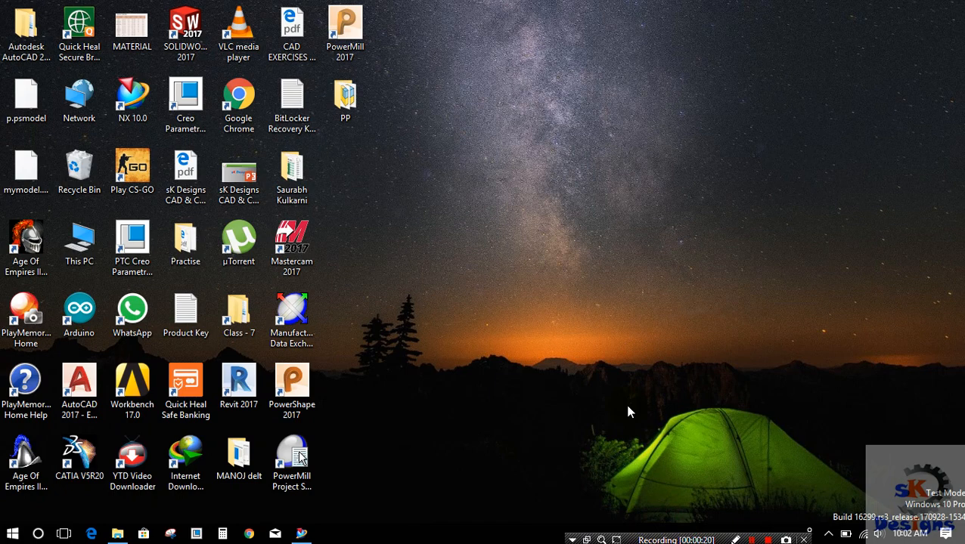
Step: Switch to NX 10 and set up a new part file from the Model template, named cam1
left_click(308, 533)
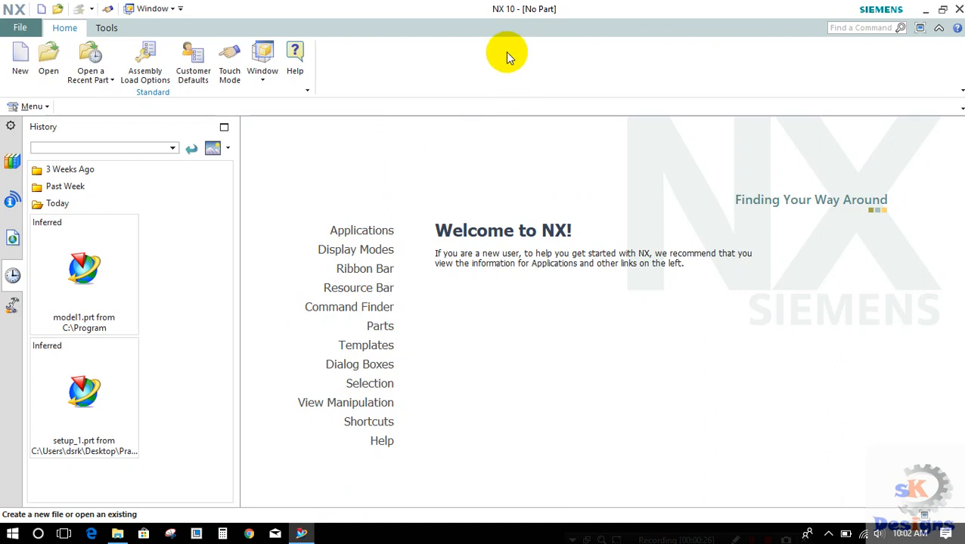
left_click(21, 57)
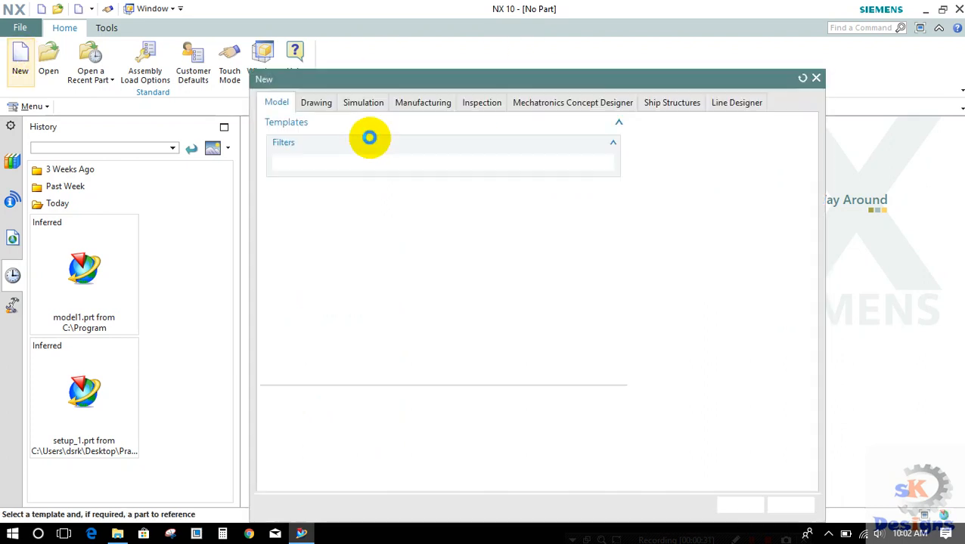
left_click(275, 101)
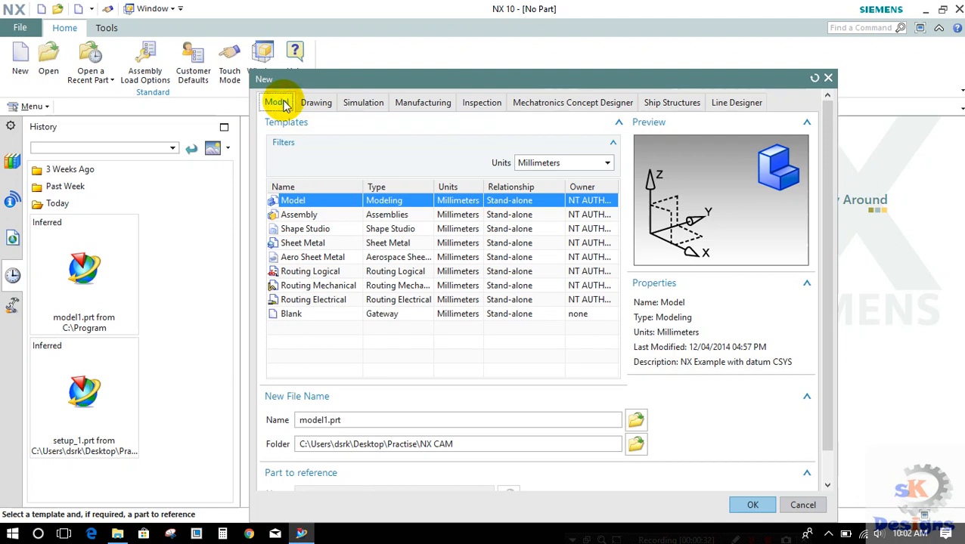
left_click(314, 198)
double_click(366, 419)
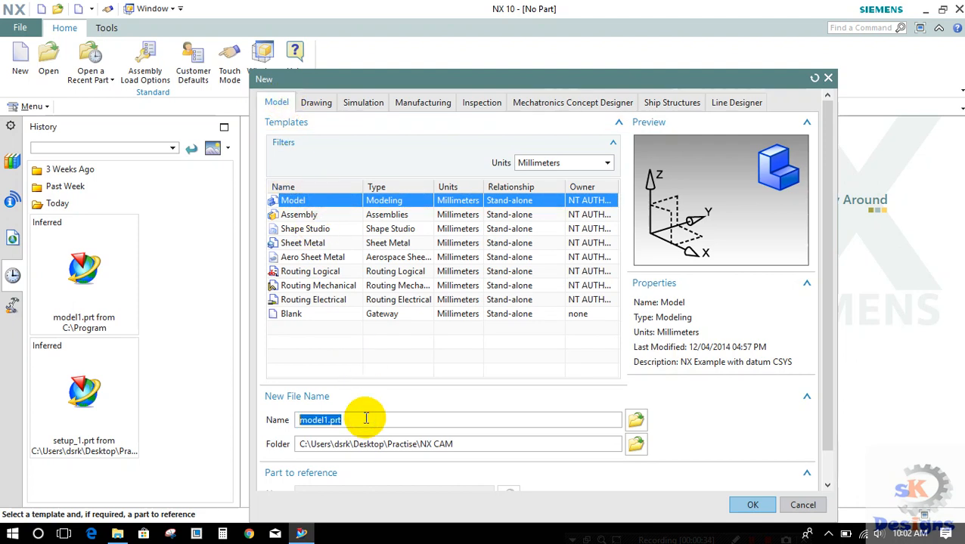
type("cam1")
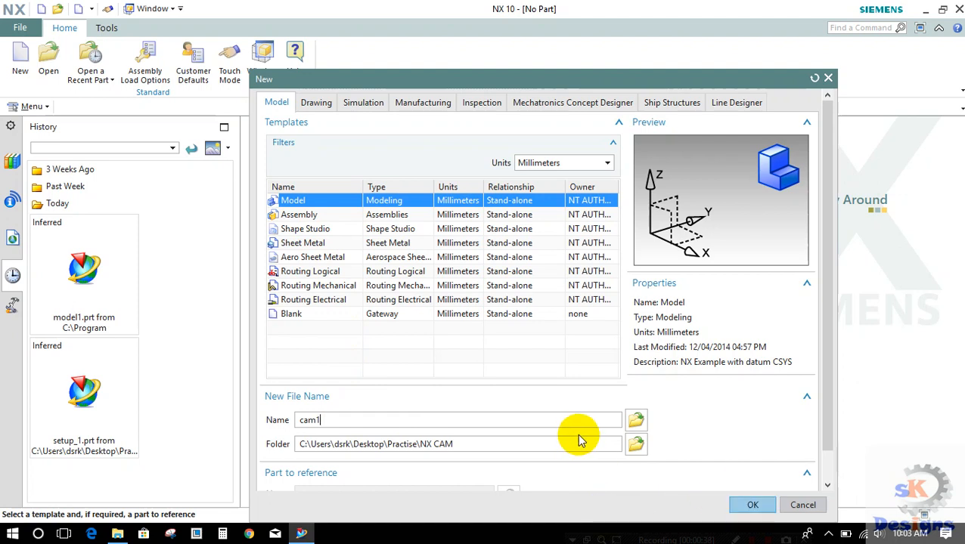
Step: Create a folder named delete on the Desktop and choose it as the new part's save folder
left_click(643, 451)
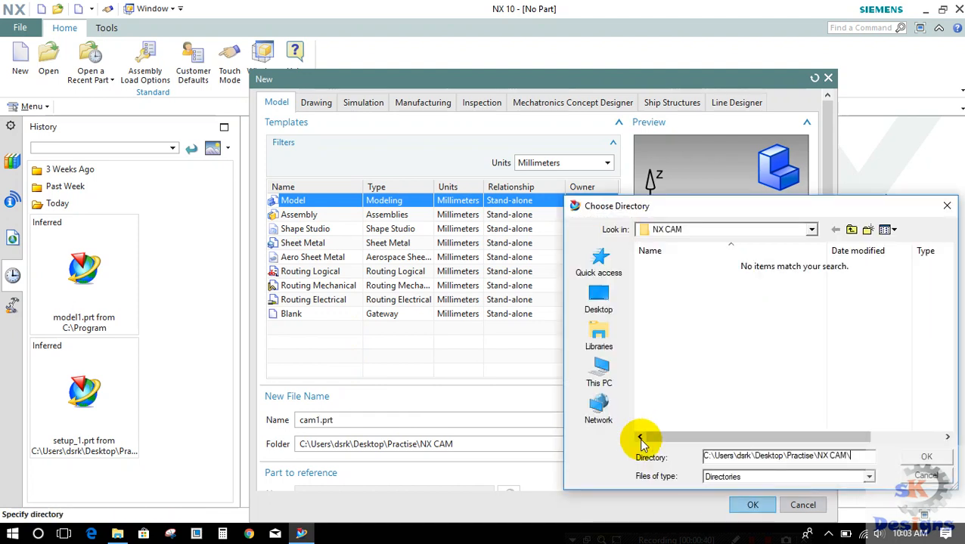
left_click(605, 303)
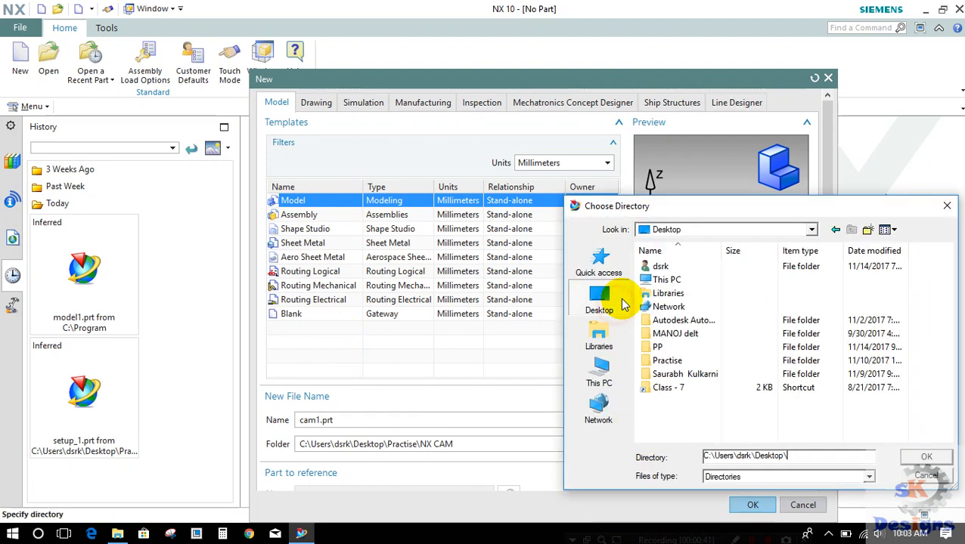
left_click(868, 230)
type("de")
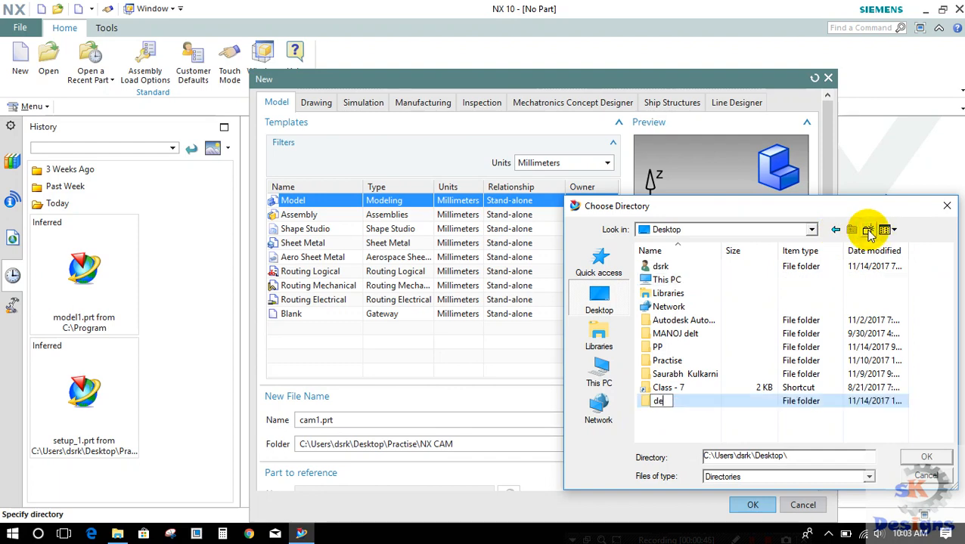
key("Return")
key("Return")
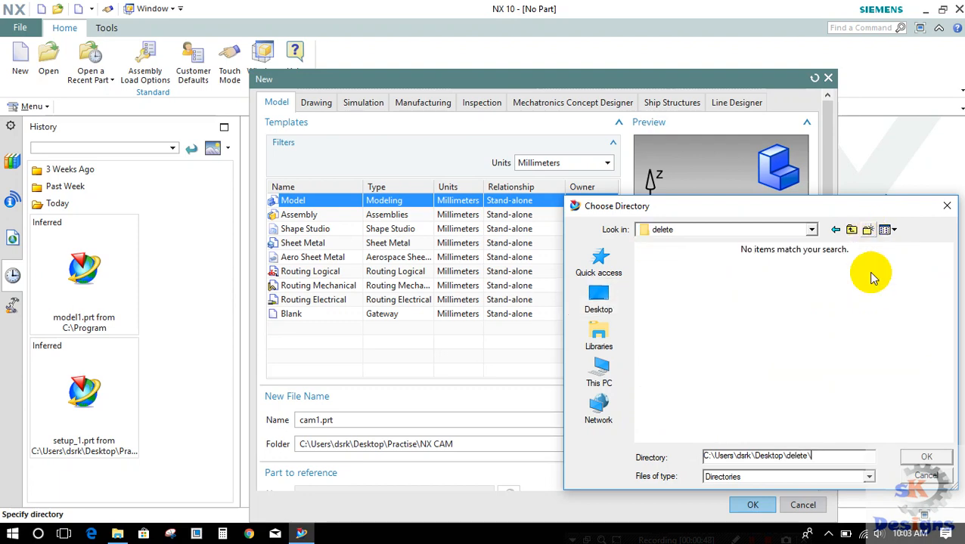
left_click(926, 457)
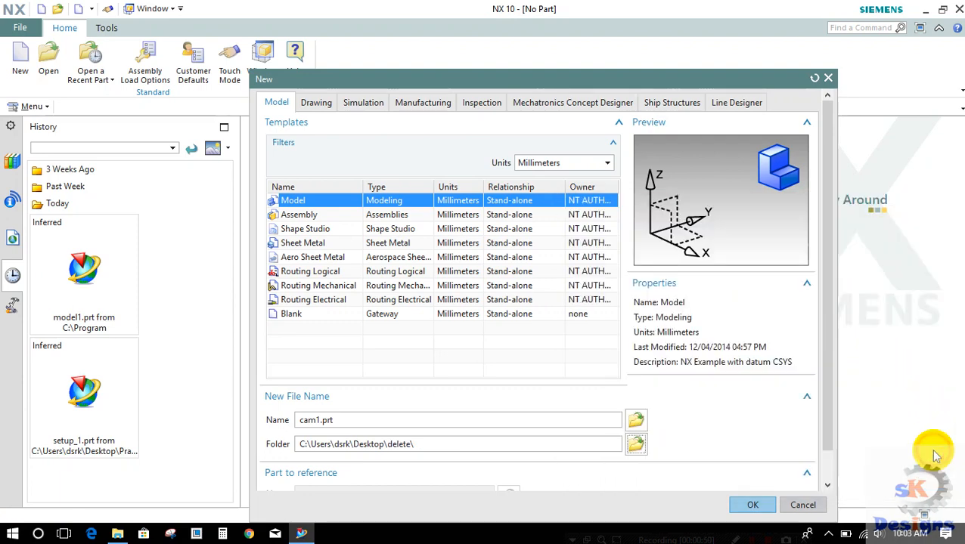
Step: Keep Millimeters as the template units and create the part
left_click(538, 163)
left_click(541, 180)
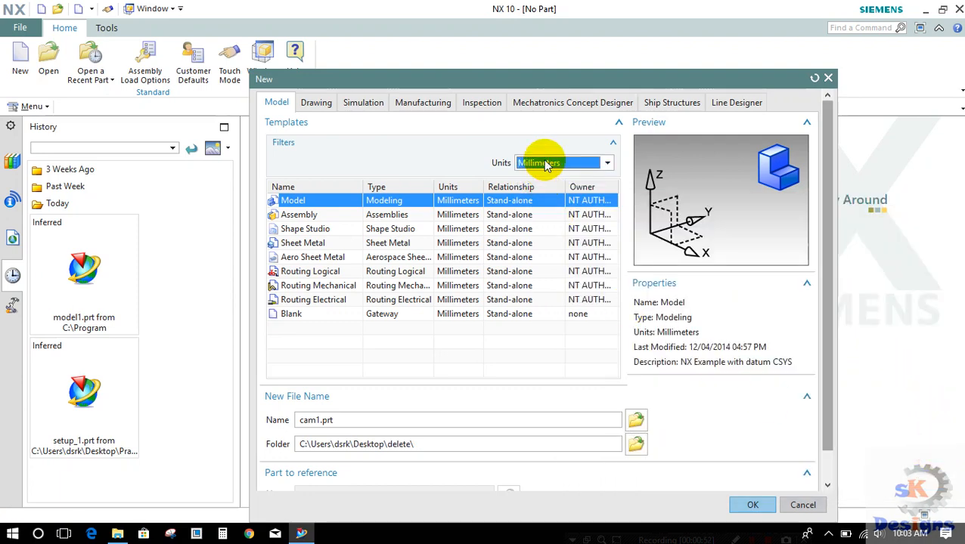
left_click(732, 505)
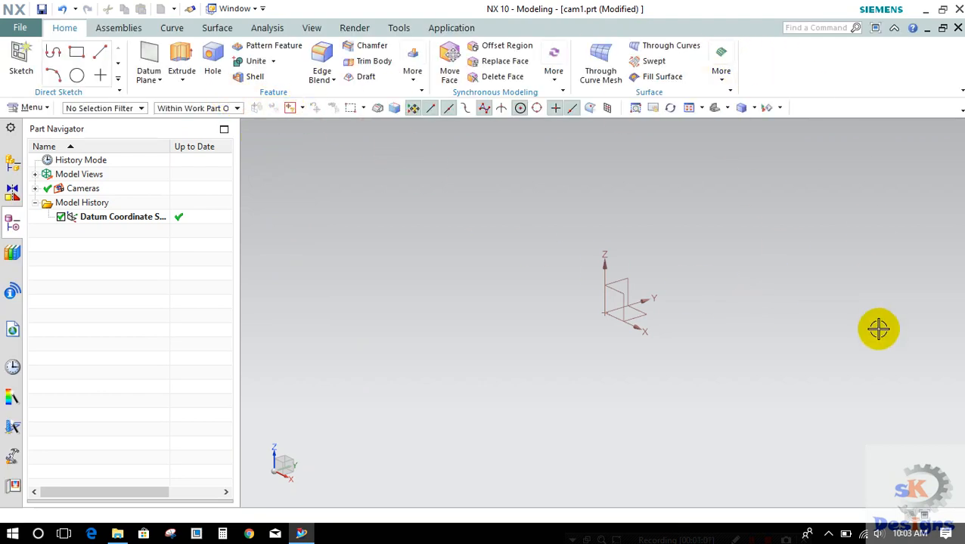
Step: Import the STEP203 file punch.stp into the work part with the default model data options
left_click(23, 31)
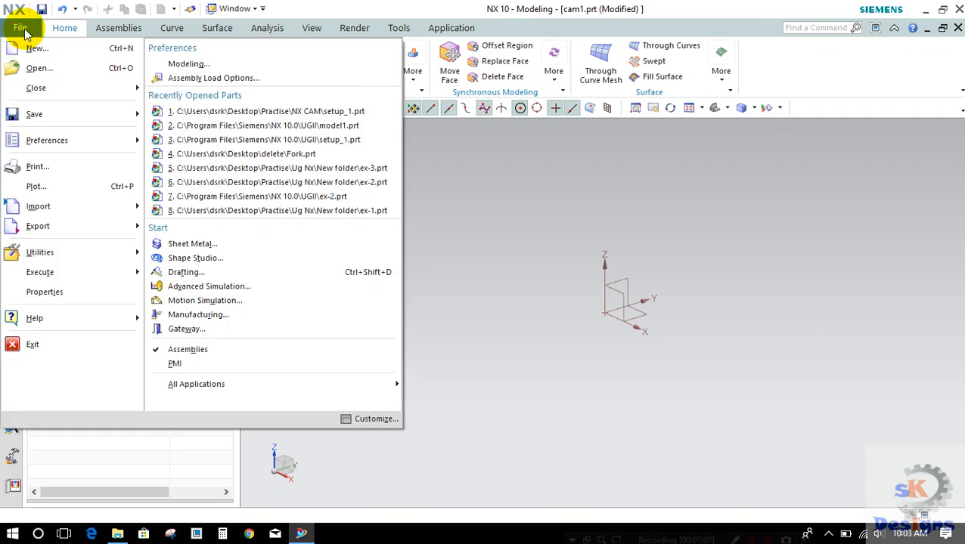
mouse_move(67, 210)
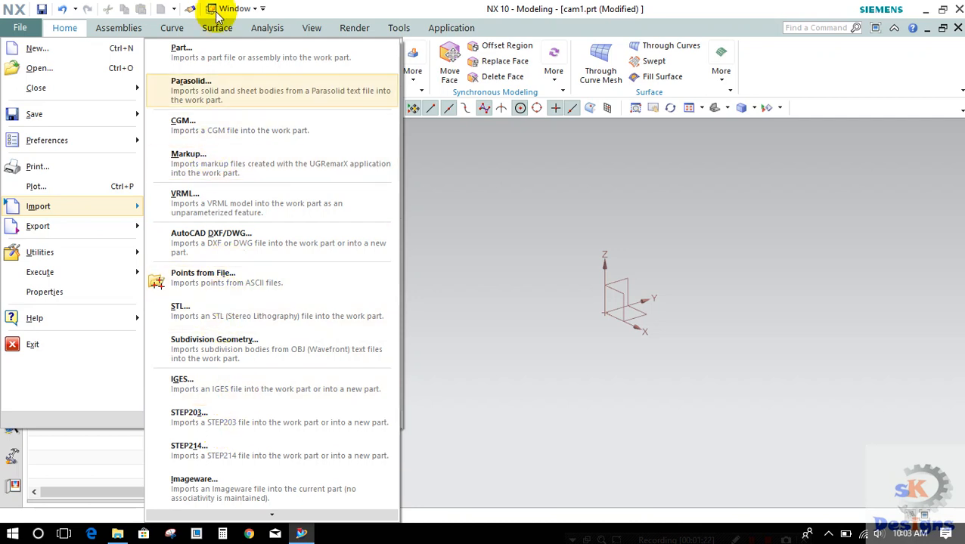
left_click(227, 424)
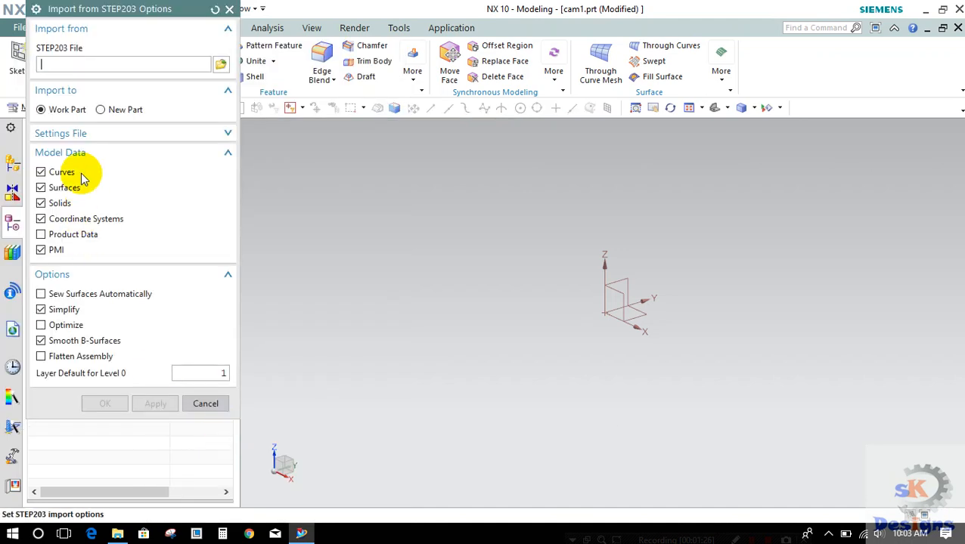
left_click(220, 64)
left_click(176, 130)
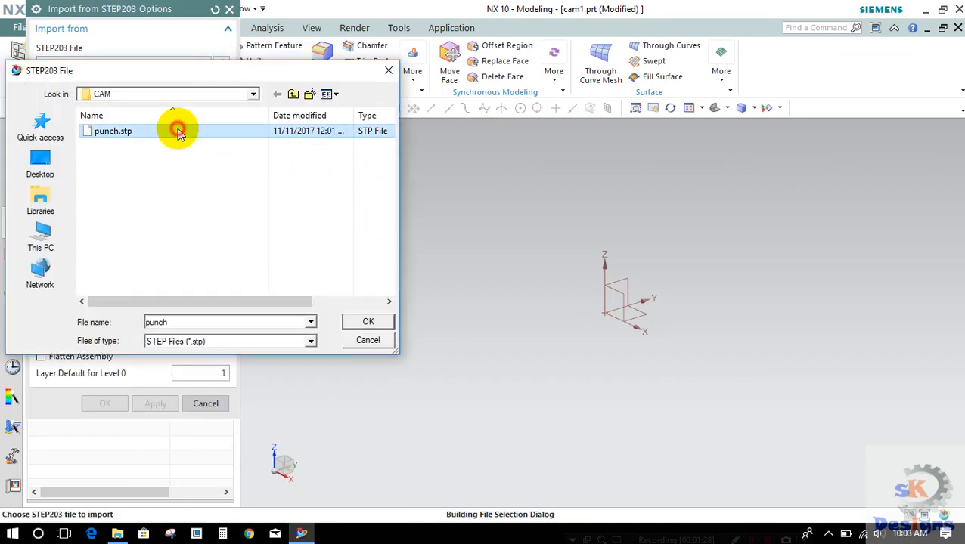
left_click(361, 323)
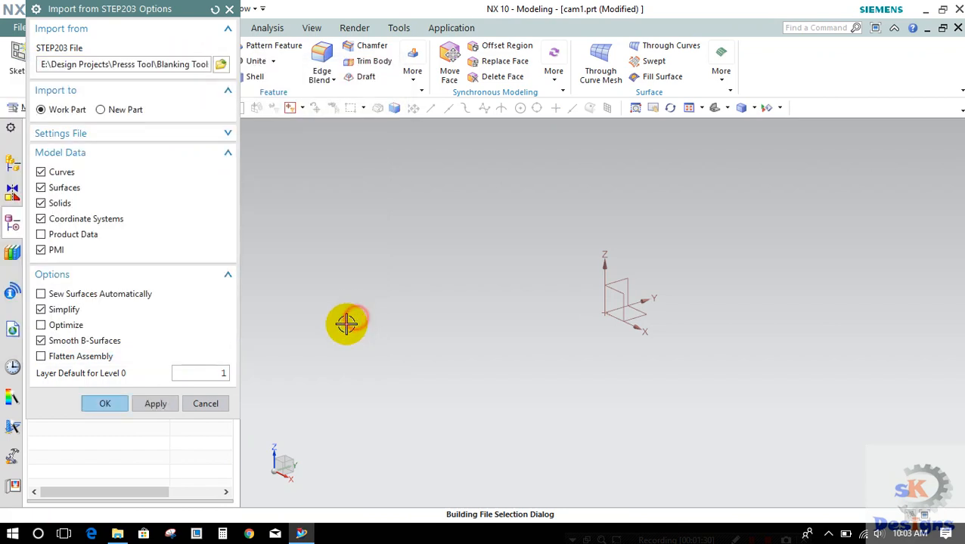
left_click(105, 408)
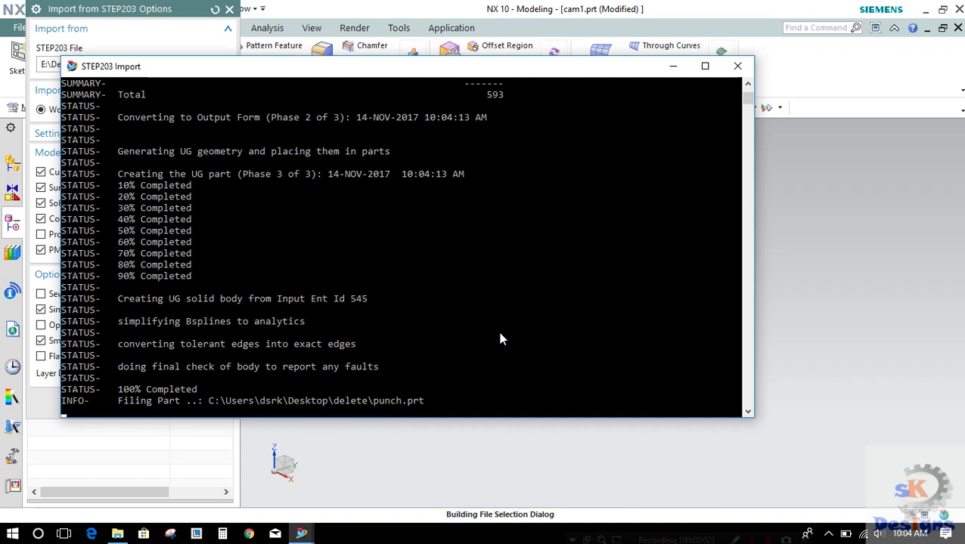
Step: Close the STEP203 Import console window once the conversion has run
left_click(499, 333)
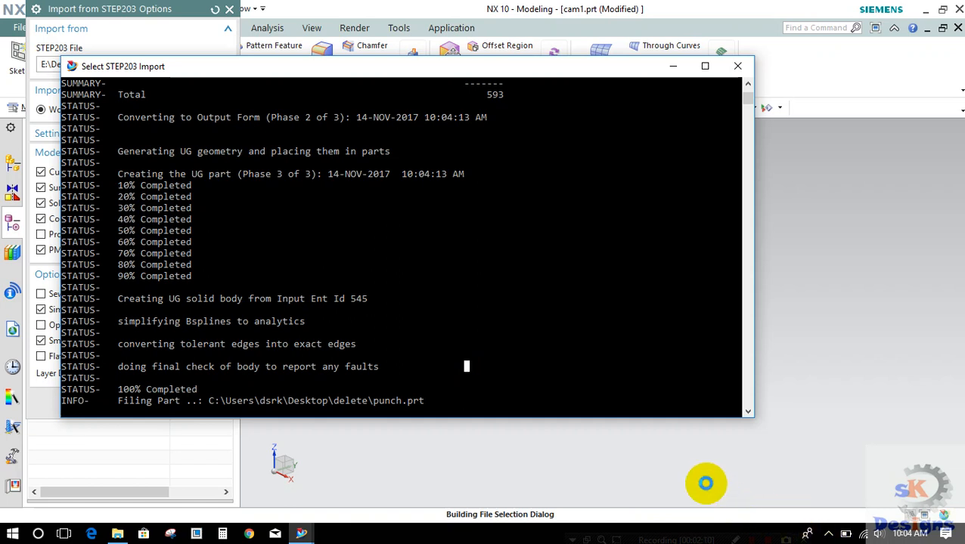
left_click(654, 354)
scroll(656, 234, "down", 3)
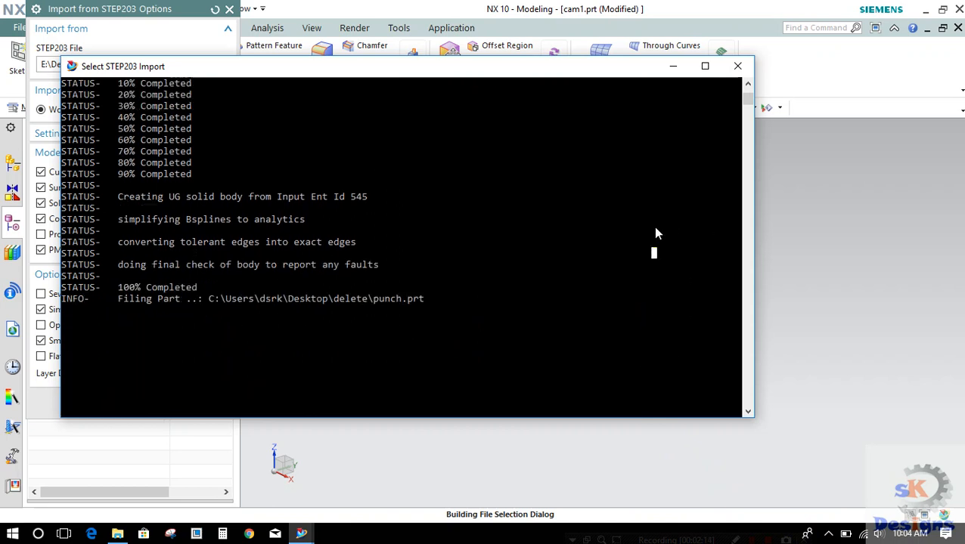
left_click(384, 310)
left_click(511, 304)
left_click(735, 68)
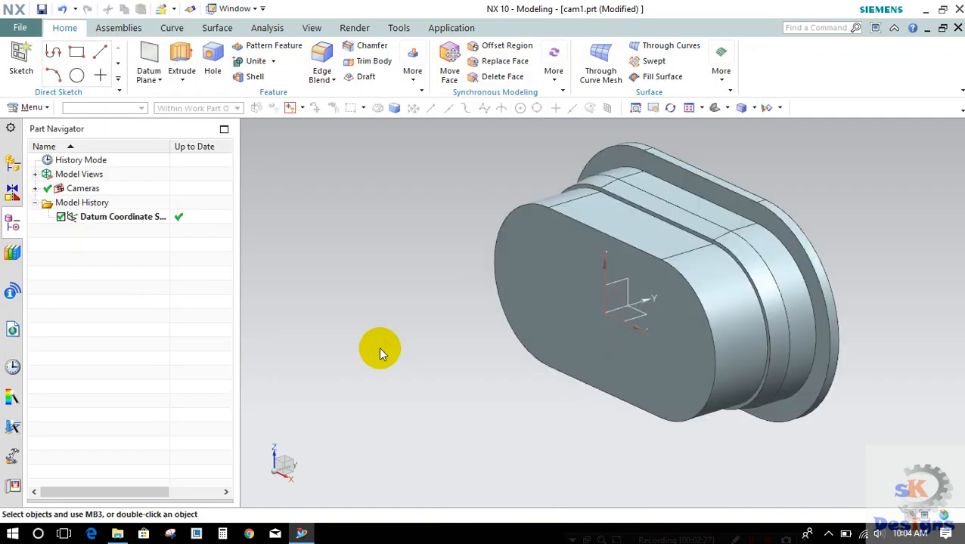
left_click(446, 269)
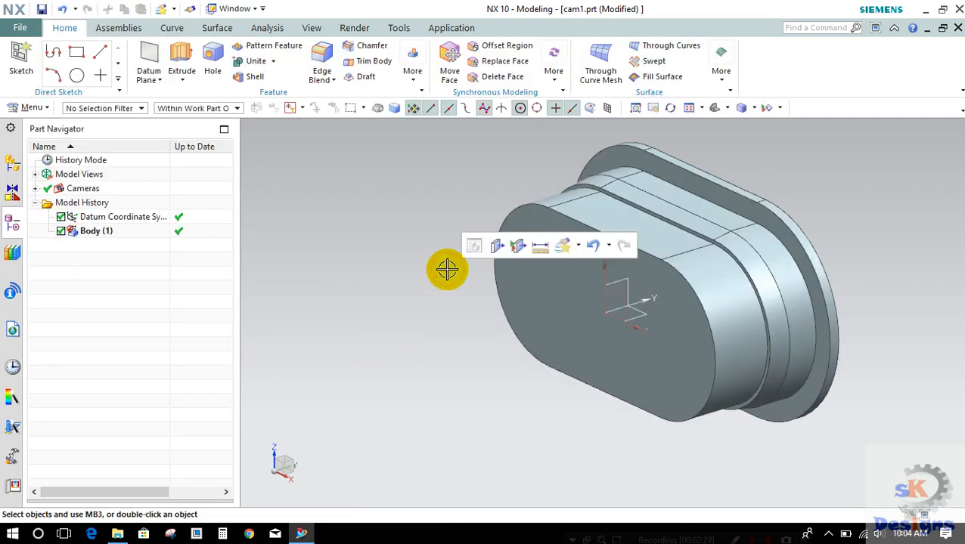
left_click(363, 270)
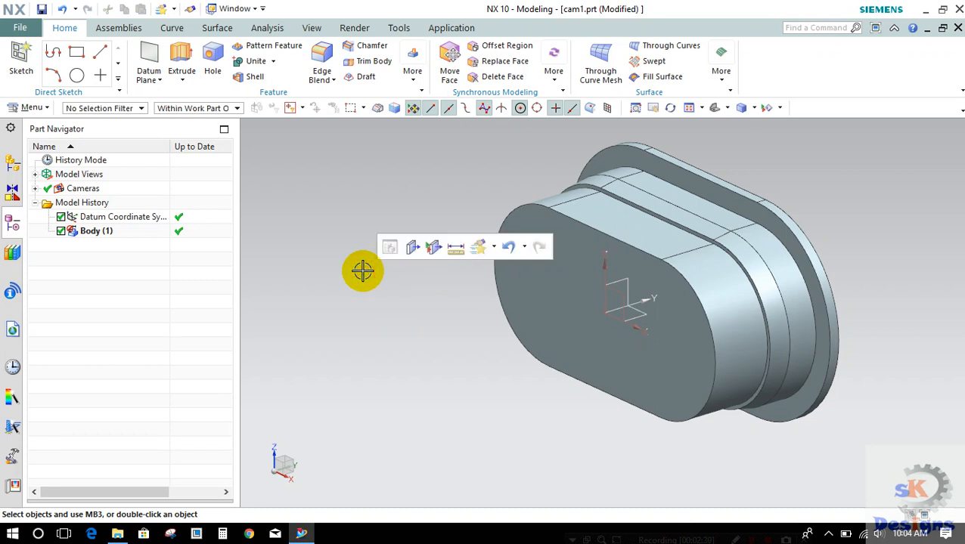
left_click(308, 301)
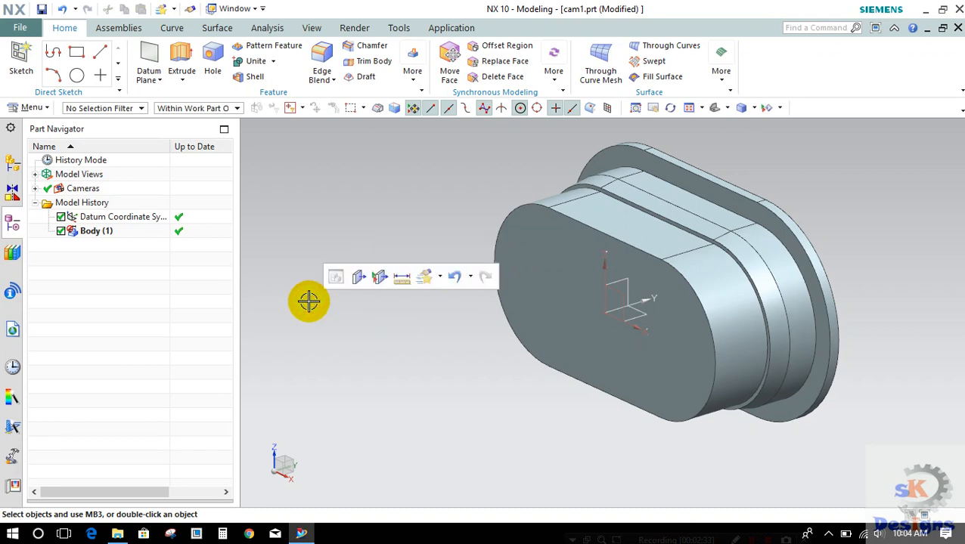
left_click(315, 234)
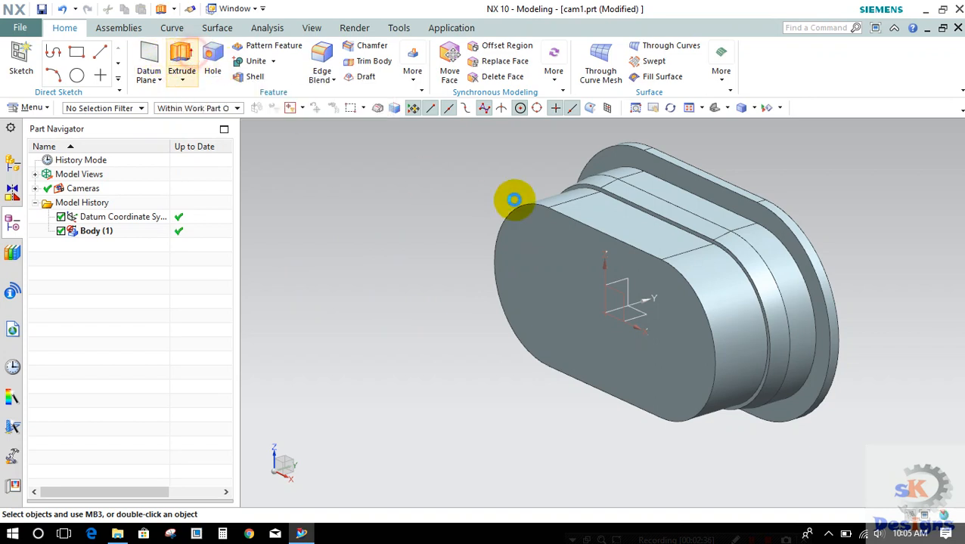
left_click(227, 8)
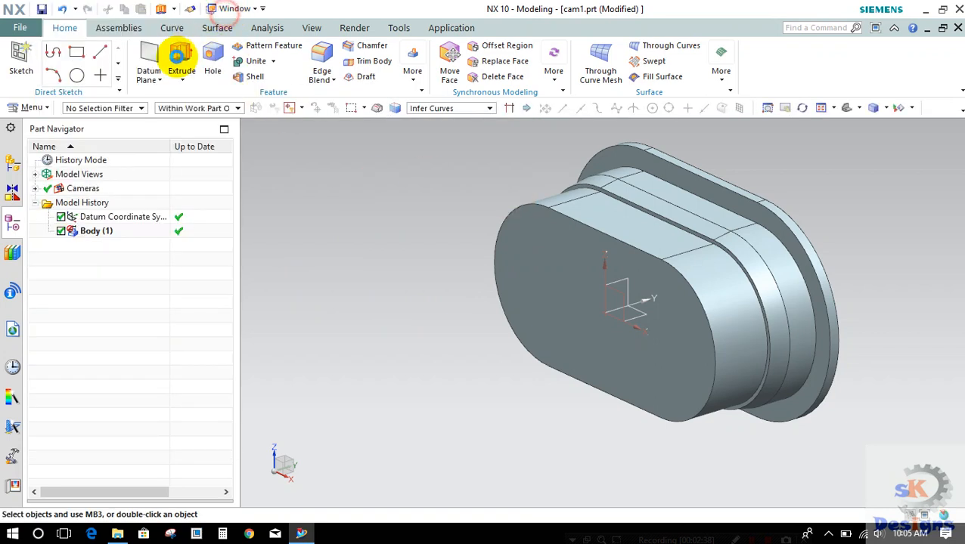
Step: Create a datum plane offset 5 mm outward from the punch's flat oblong front face
left_click(148, 55)
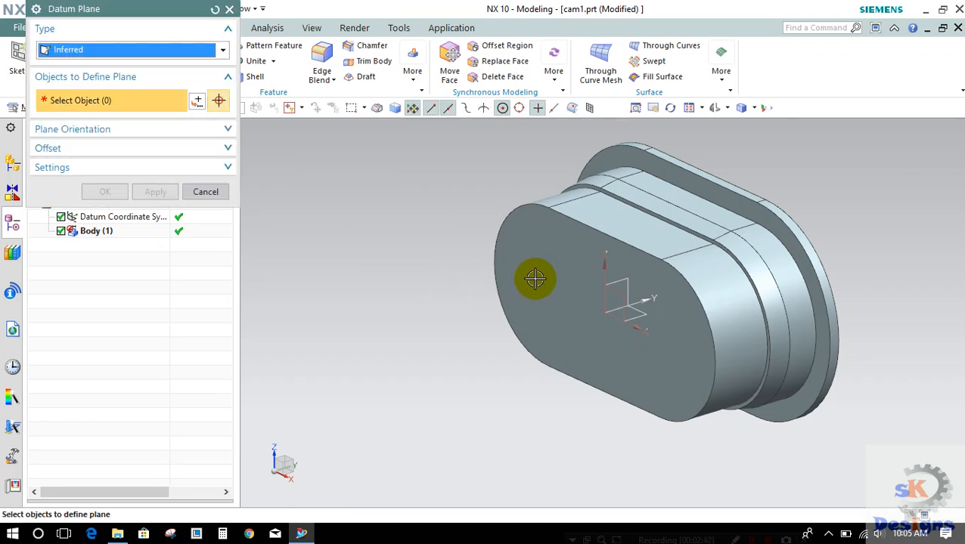
left_click(533, 269)
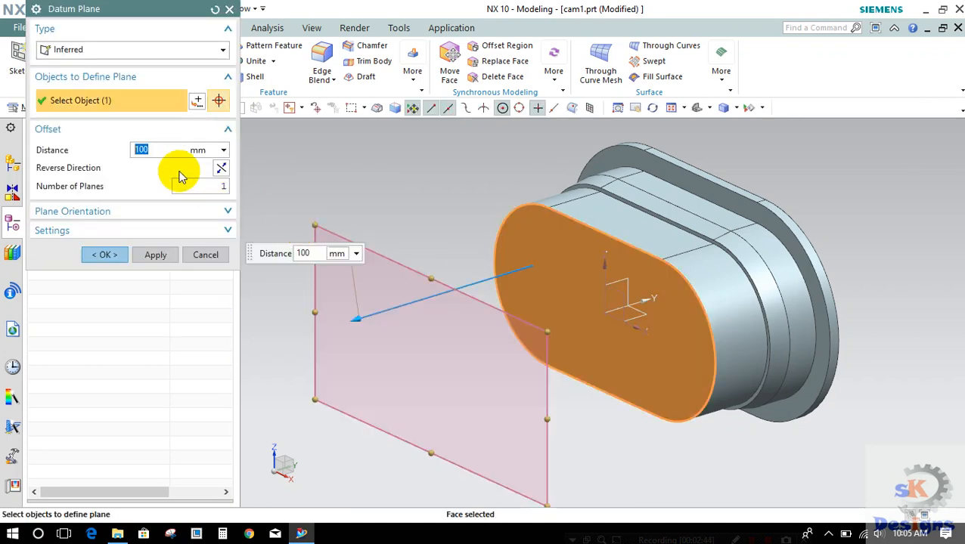
type("5")
key("Return")
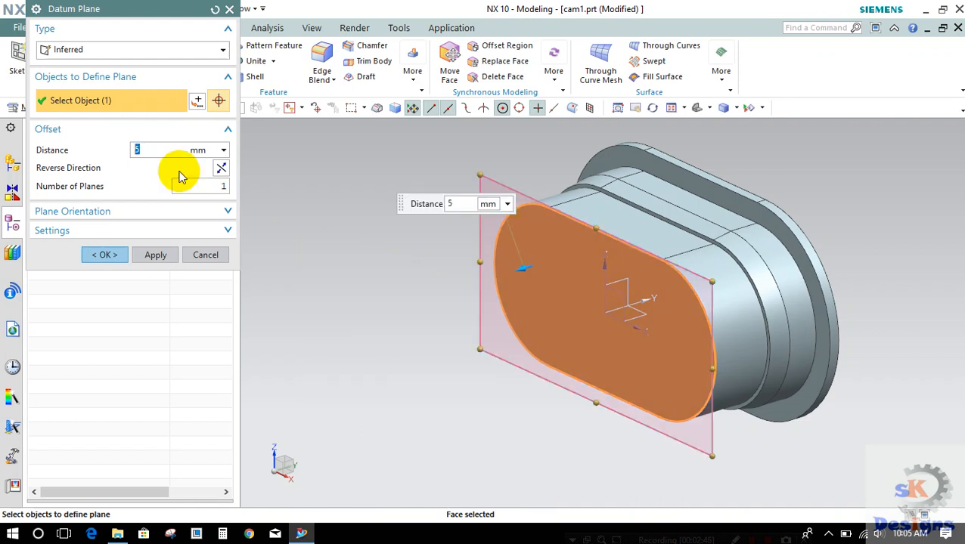
left_click(115, 257)
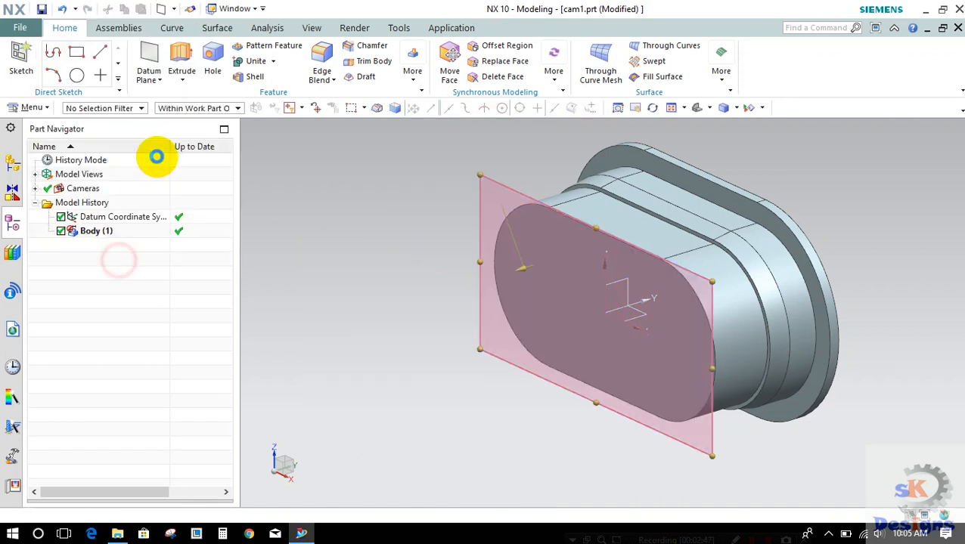
Step: Start an Extrude section sketch on the datum plane and draw a centre-based rectangle about 370 by 220 mm around the datum origin
left_click(181, 60)
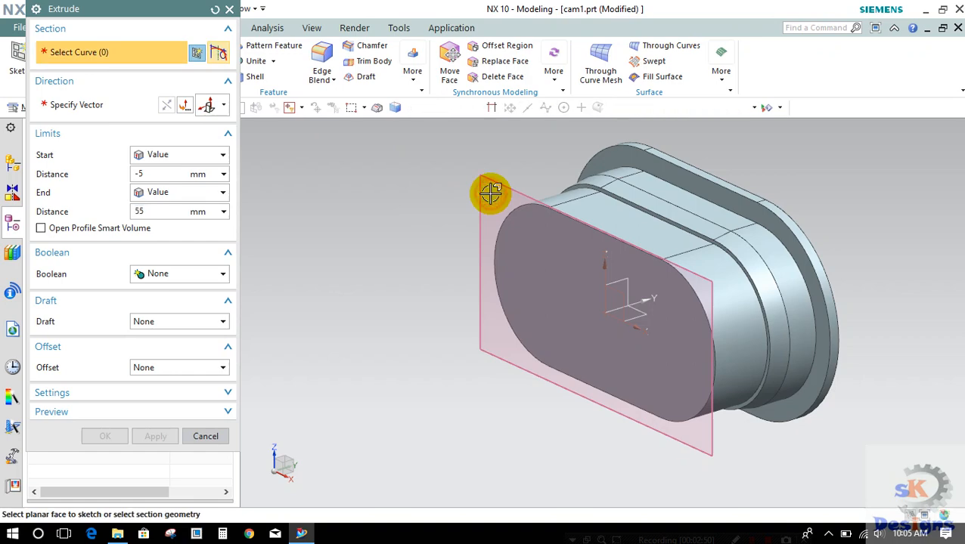
key("Escape")
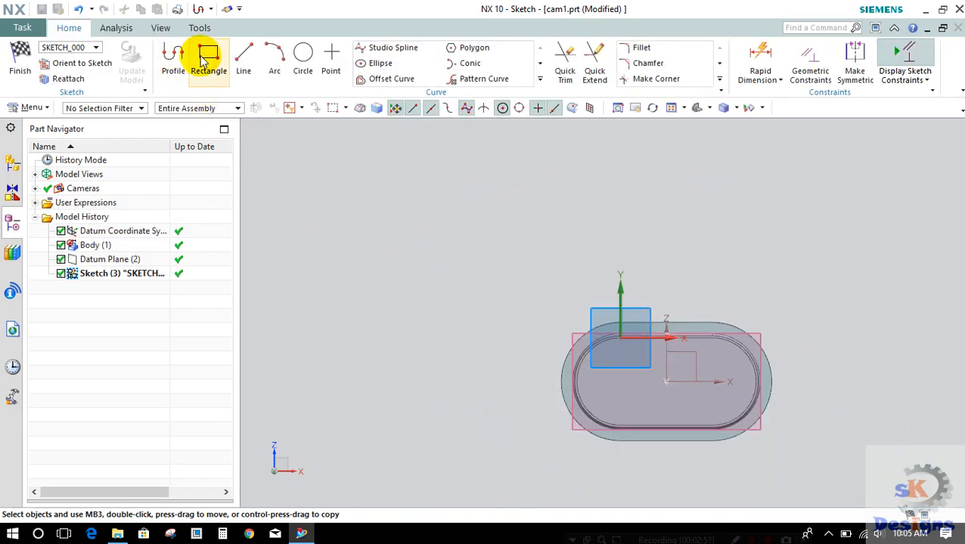
left_click(203, 59)
left_click(94, 47)
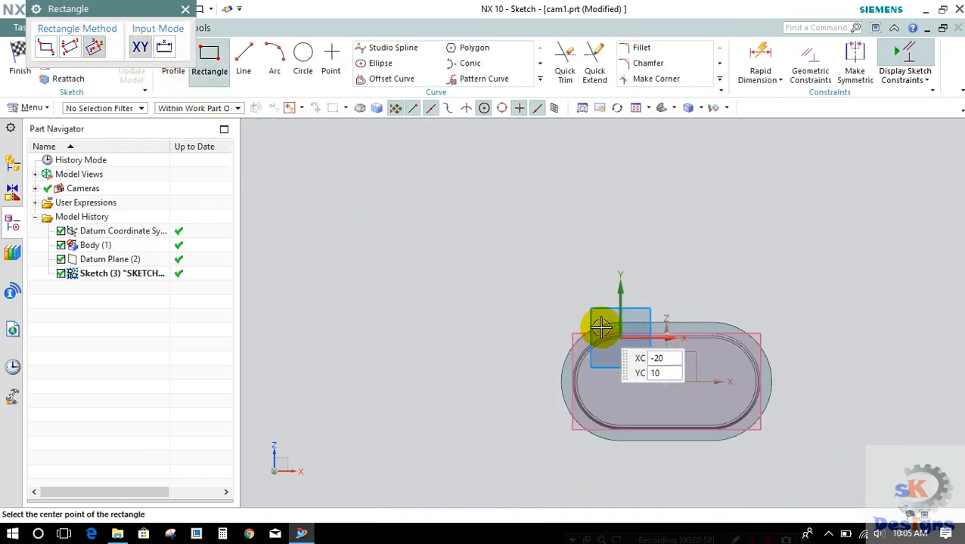
left_click(666, 381)
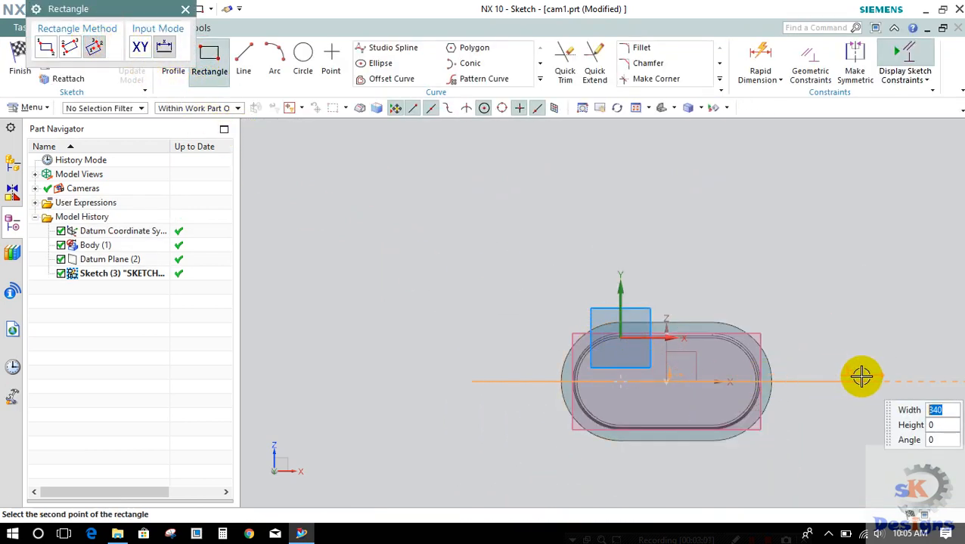
left_click(878, 384)
left_click(898, 501)
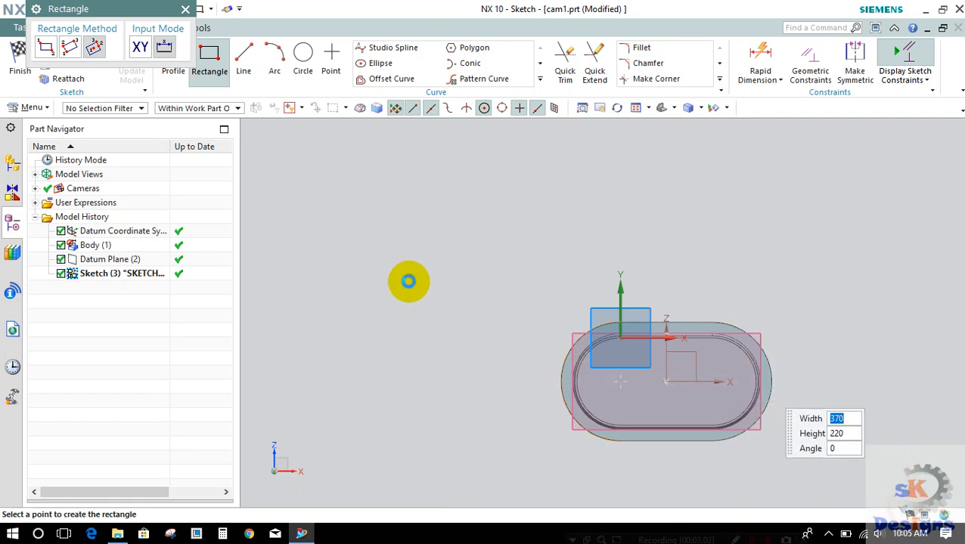
Step: Finish the rectangle sketch and use its four curves as the Extrude section
key("Escape")
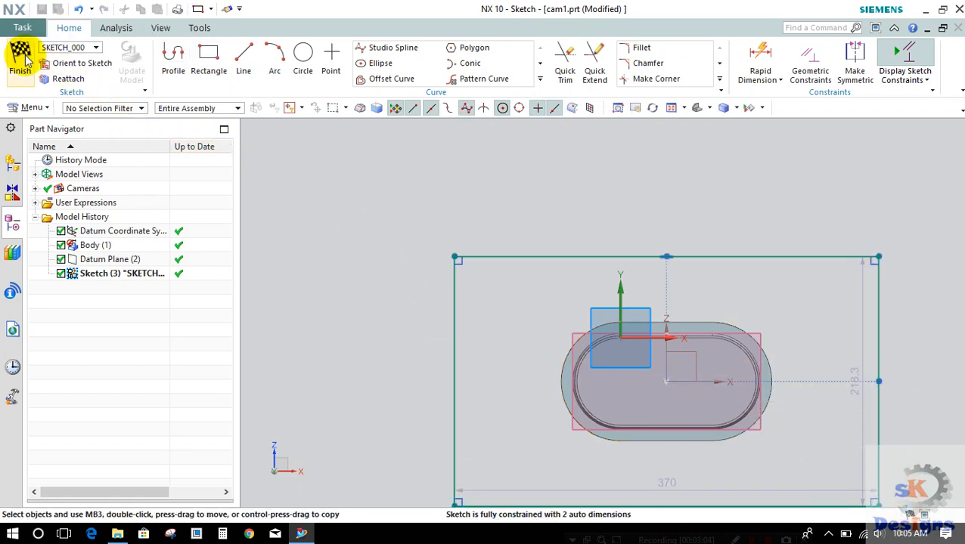
left_click(21, 61)
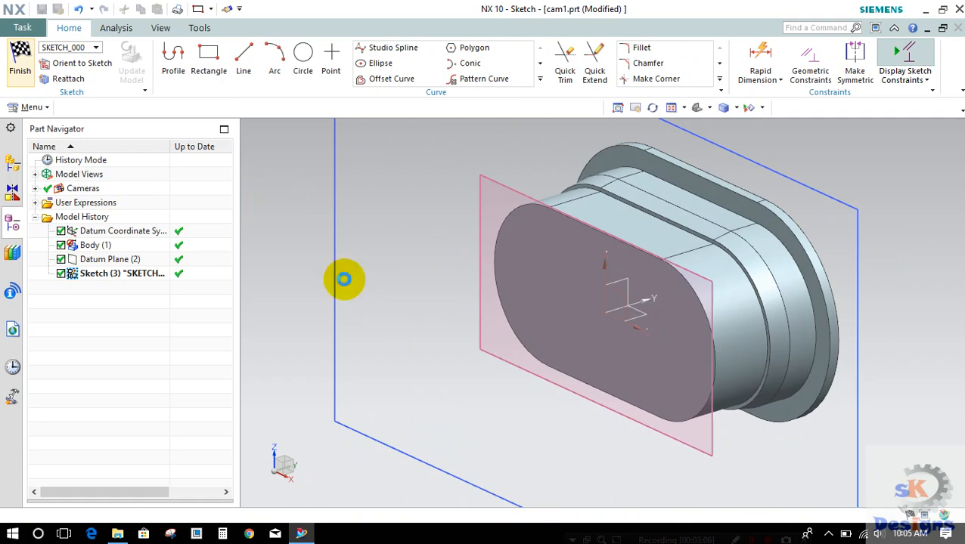
key("x")
mouse_move(334, 276)
middle_mouse_down()
mouse_move(442, 287)
mouse_move(373, 292)
mouse_move(340, 273)
middle_mouse_up()
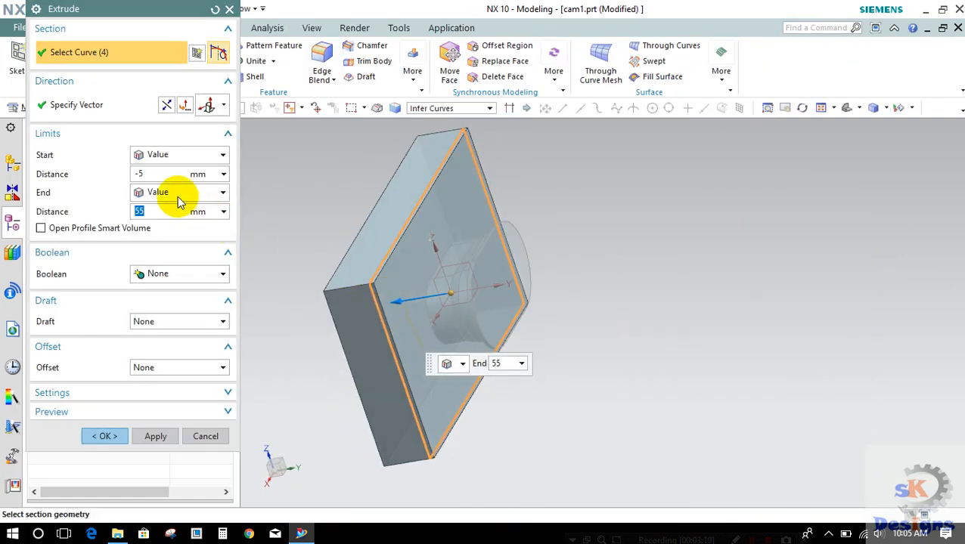
Step: Reverse the extrusion toward the punch and set its start distance to 0 mm and end distance to 70 mm
left_click(166, 104)
double_click(154, 168)
type("0")
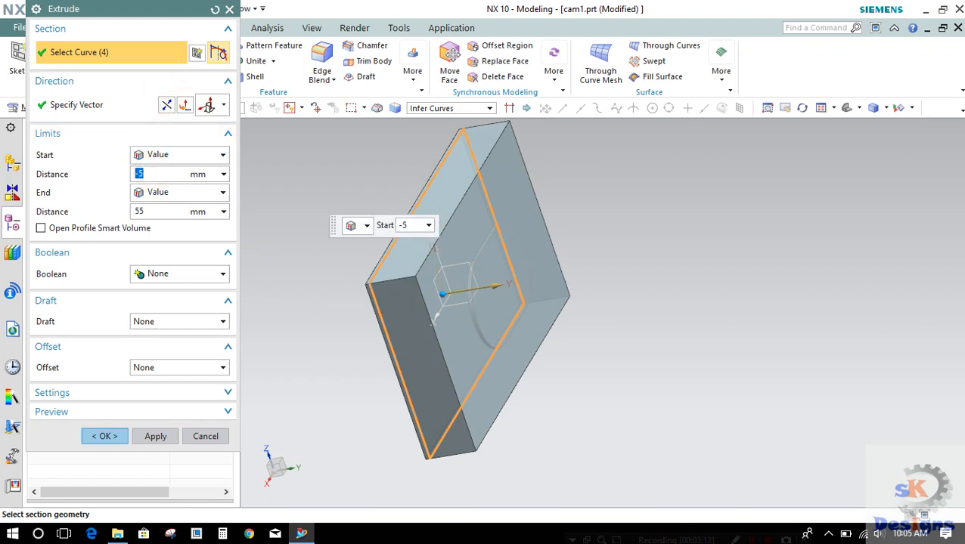
key("Return")
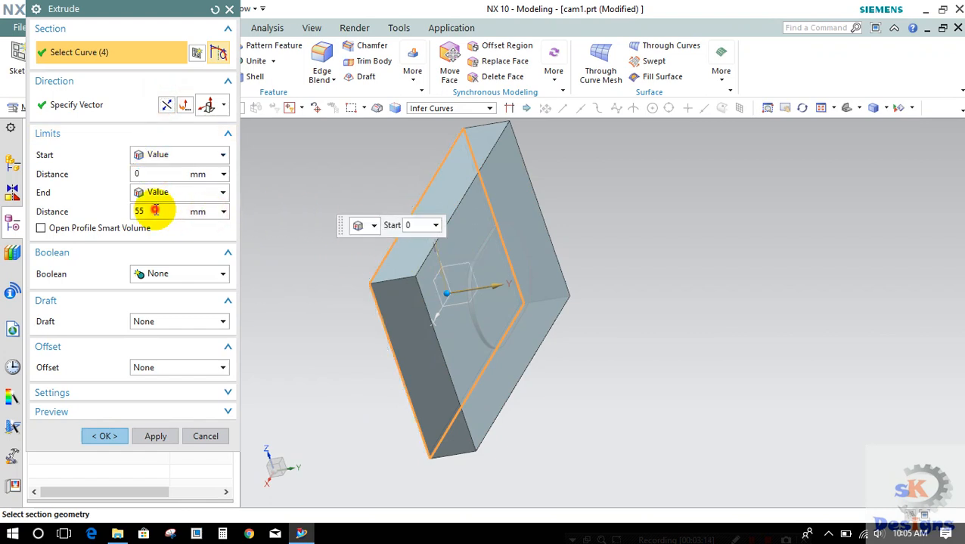
double_click(140, 211)
type("70")
key("Return")
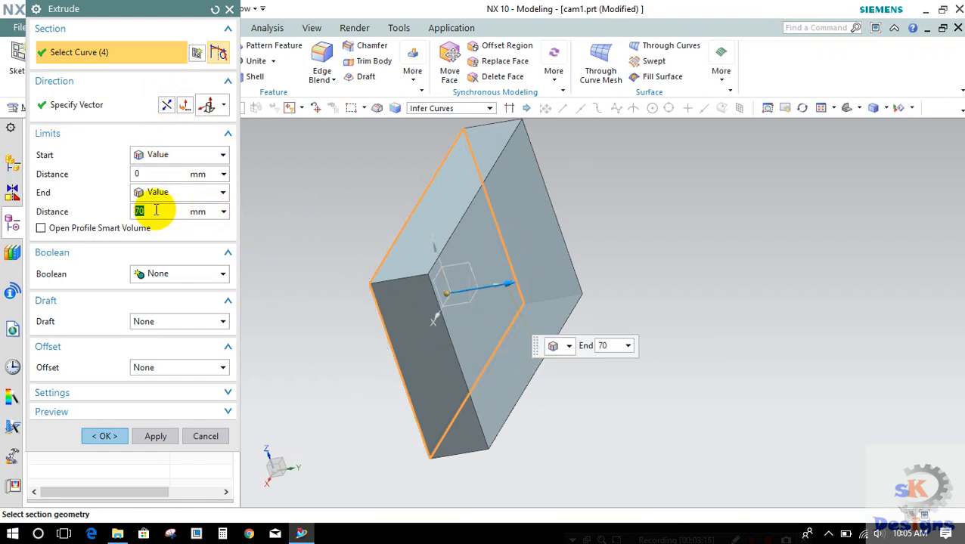
Step: Set the extrusion's Boolean to None and create the block as a separate body around the punch
middle_click_drag(534, 286, 272, 262)
left_click(185, 276)
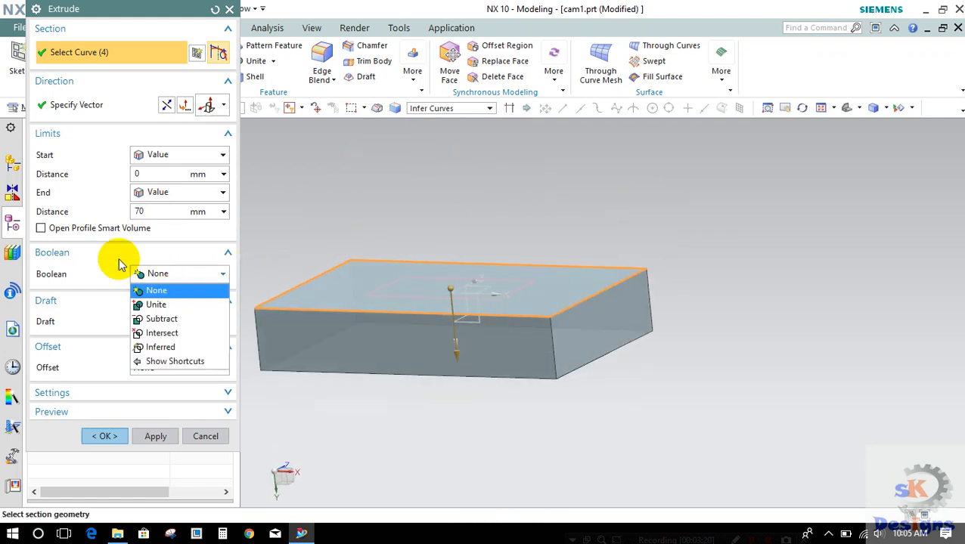
left_click(142, 291)
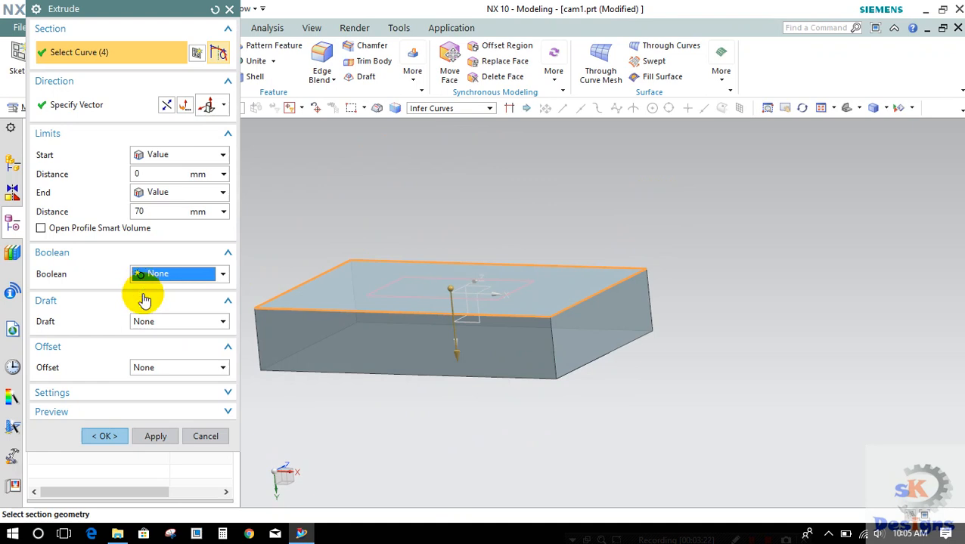
left_click(105, 437)
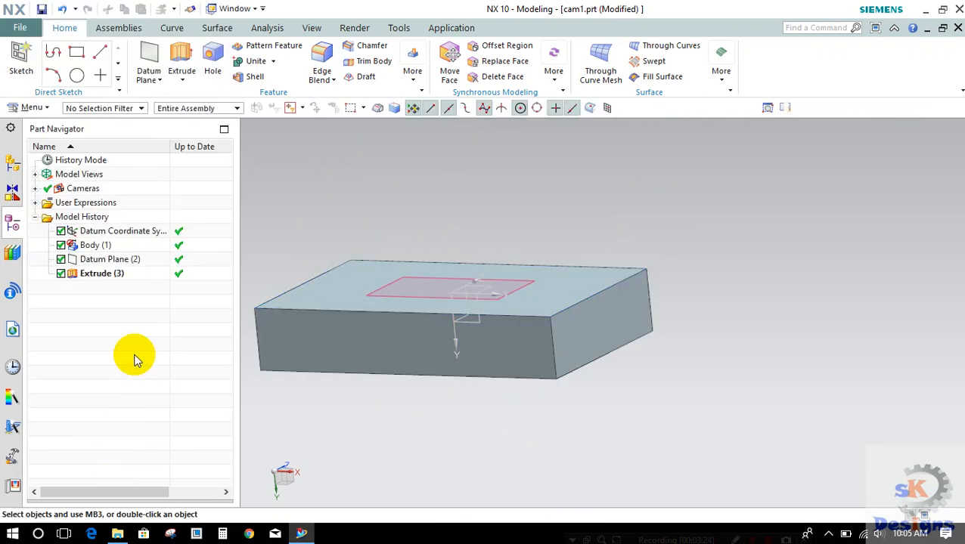
middle_click_drag(391, 172, 302, 219)
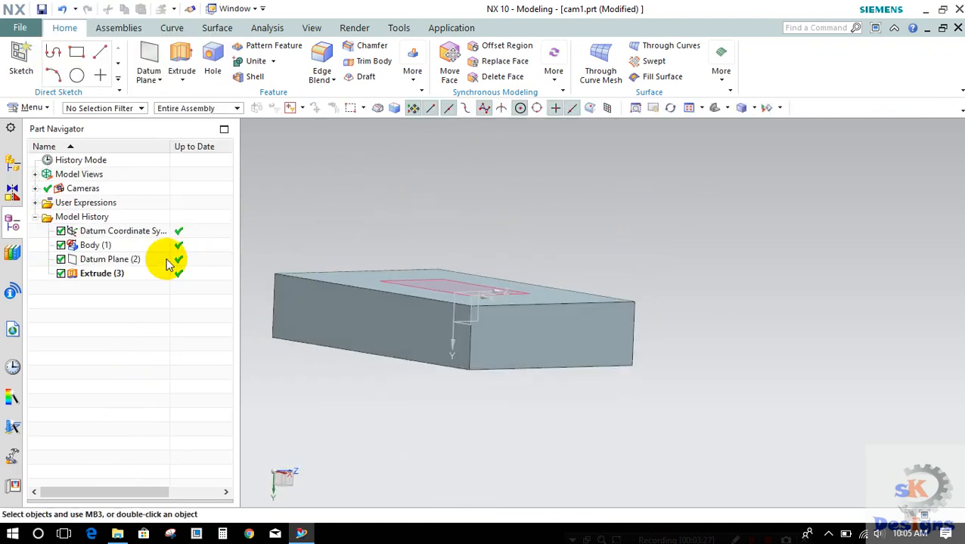
Step: Reopen the block's Extrude feature and check that its Boolean option is None
double_click(93, 274)
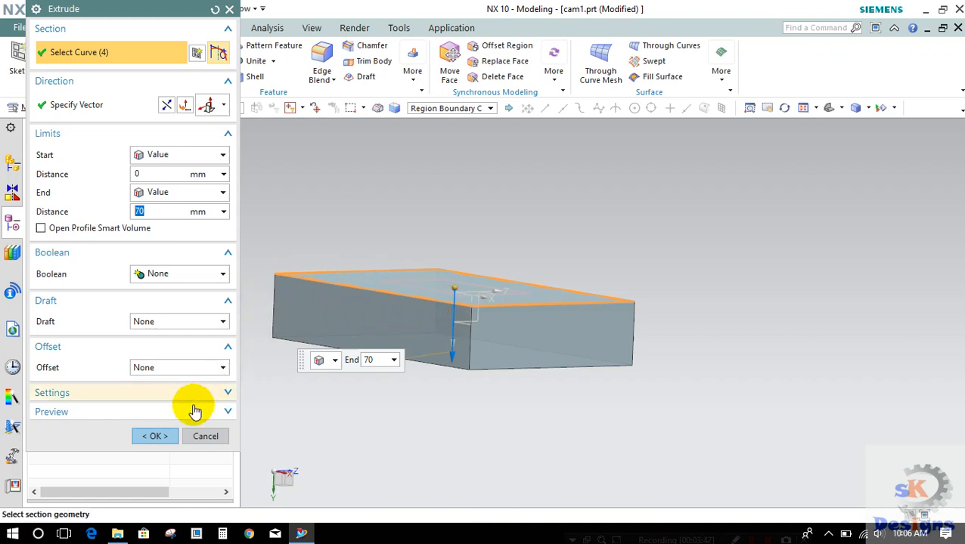
left_click(147, 280)
left_click(147, 292)
left_click(157, 432)
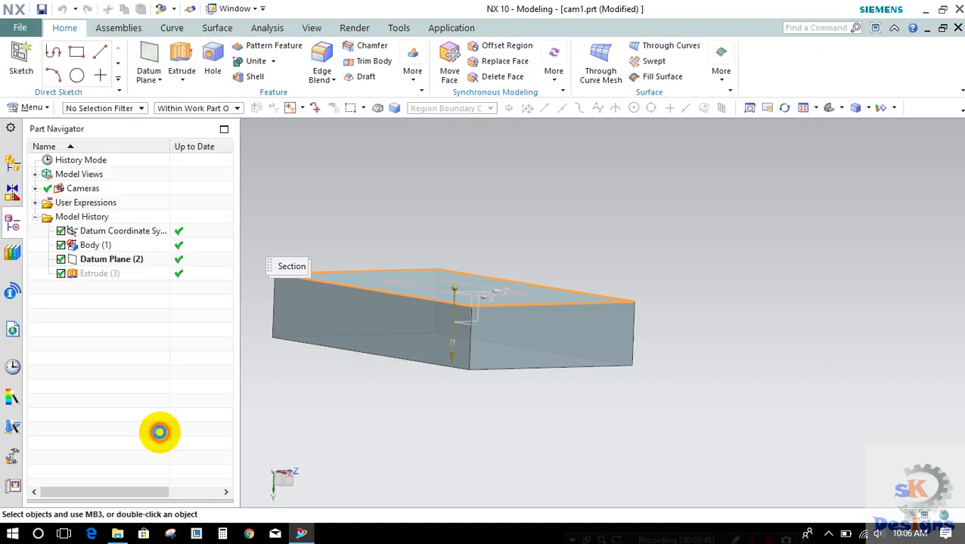
mouse_move(268, 270)
middle_mouse_down()
mouse_move(286, 233)
mouse_move(282, 261)
middle_mouse_up()
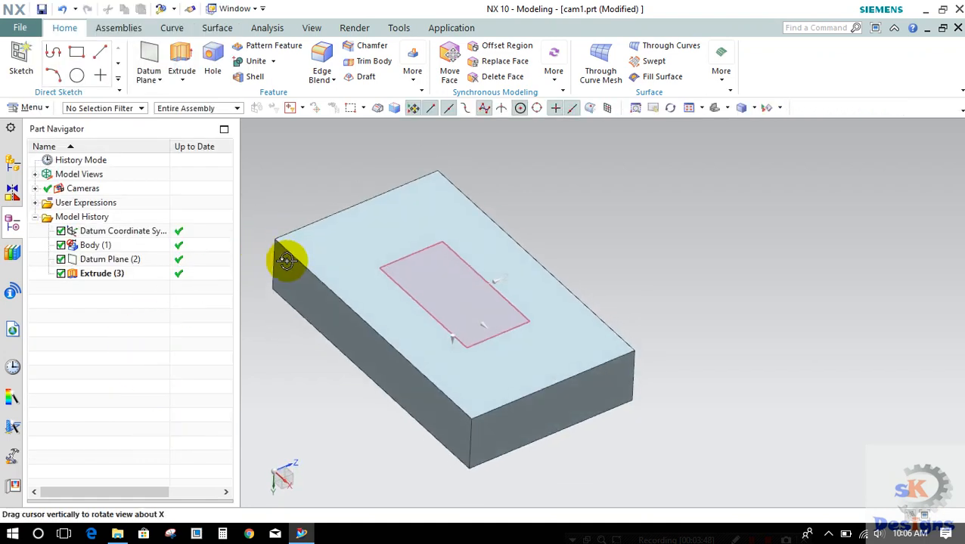
Step: Switch to the Manufacturing application and initialize it with the cam_general configuration and the mill_planar setup
right_click(277, 147)
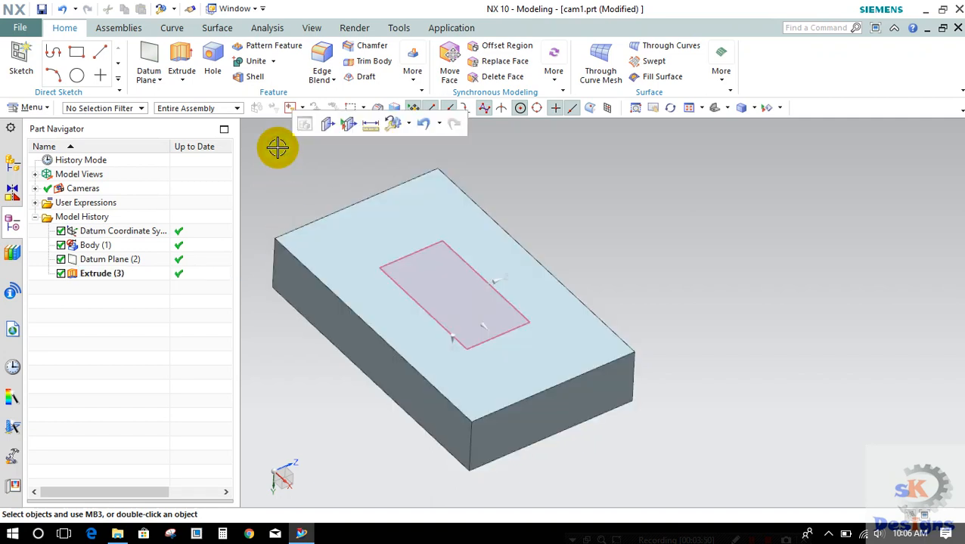
left_click(448, 30)
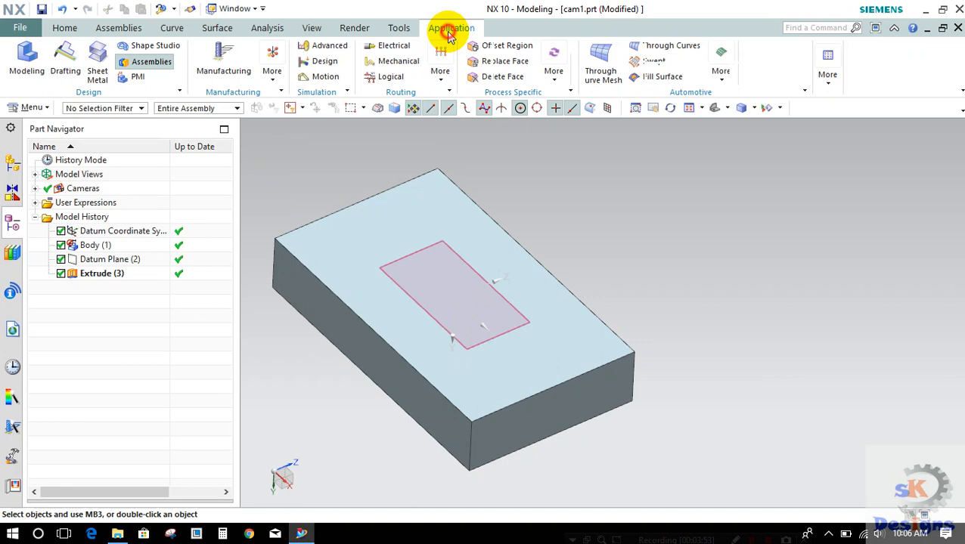
left_click(224, 71)
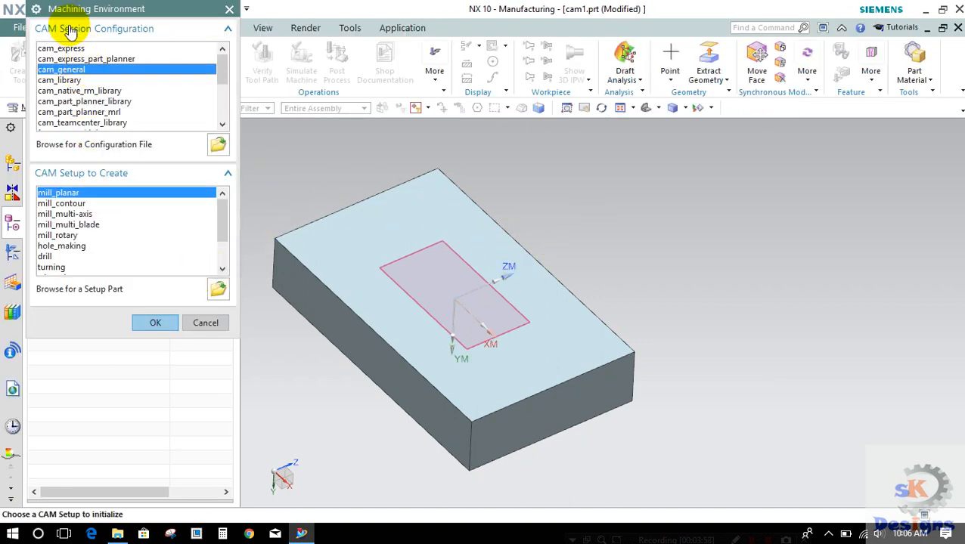
left_click_drag(69, 12, 44, 70)
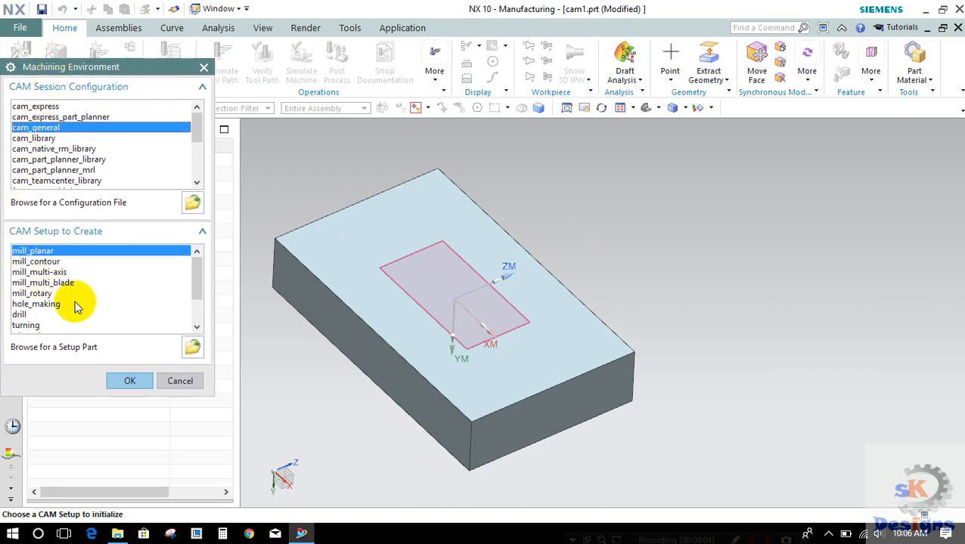
left_click(130, 382)
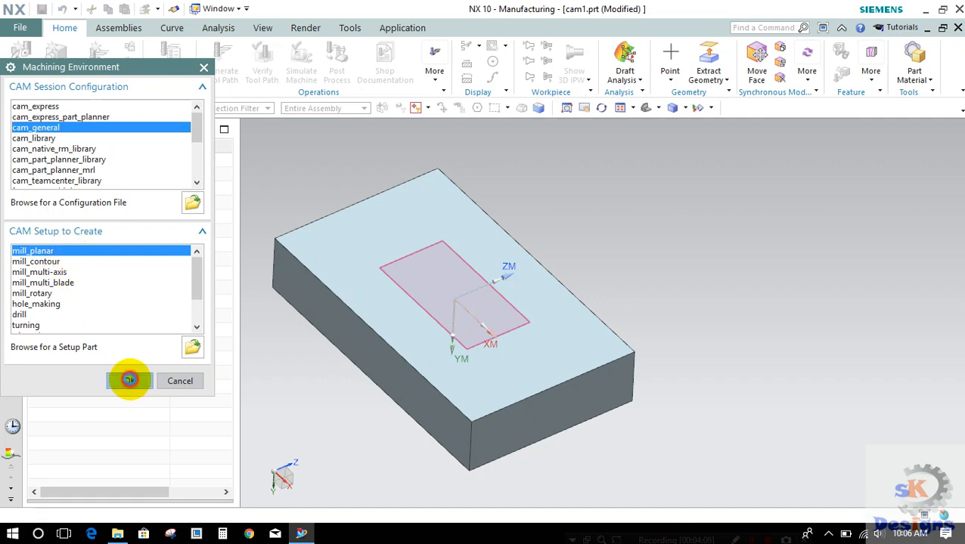
mouse_move(328, 262)
middle_mouse_down()
mouse_move(345, 216)
mouse_move(338, 261)
mouse_move(291, 236)
mouse_move(311, 271)
mouse_move(323, 267)
middle_mouse_up()
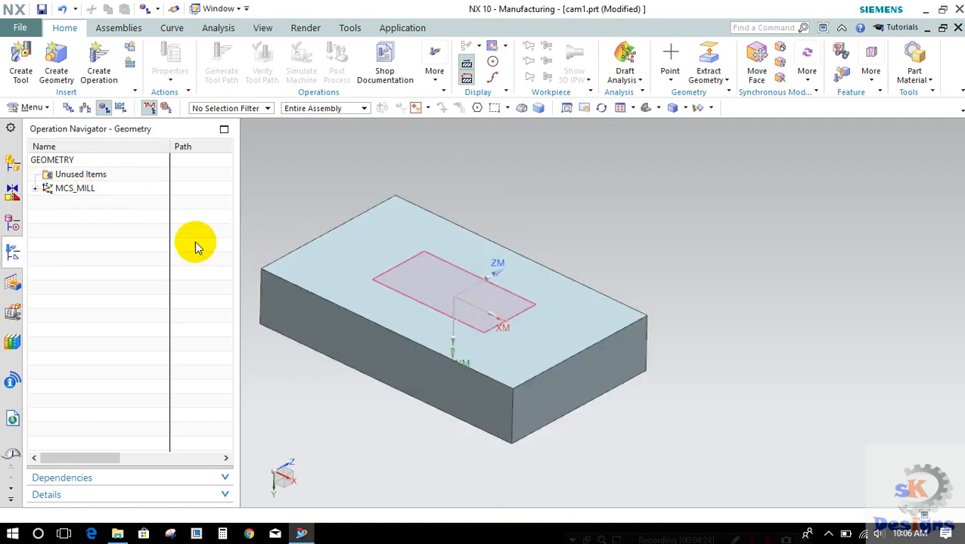
Step: Place the MCS_MILL origin at a corner of the block's datum-plane face and rotate it about its X axis so ZM points out of that face
double_click(78, 190)
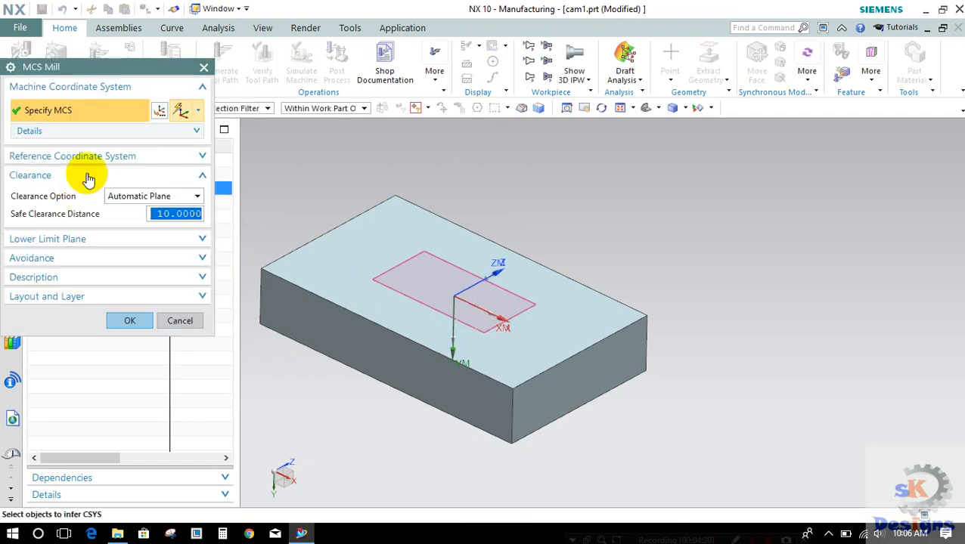
left_click(160, 110)
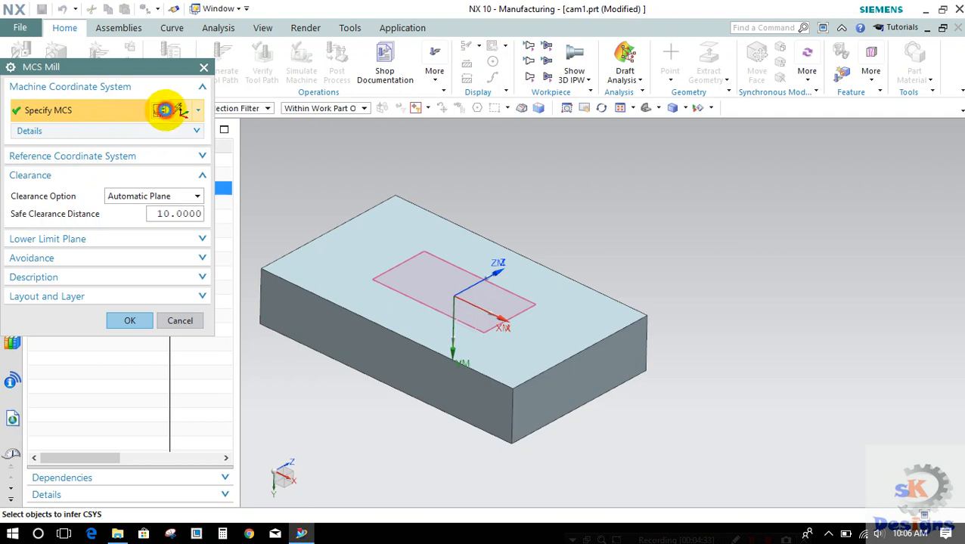
left_click(261, 269)
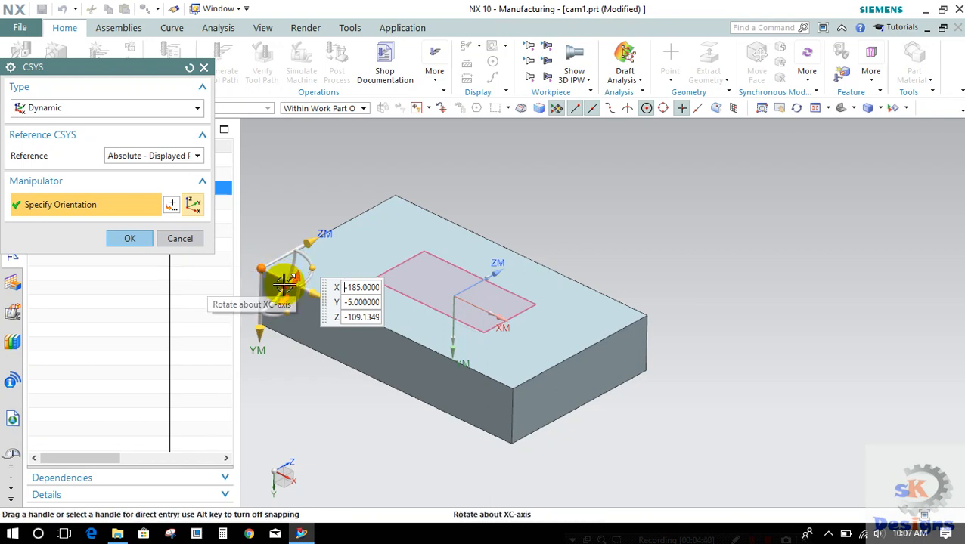
left_click_drag(283, 282, 270, 256)
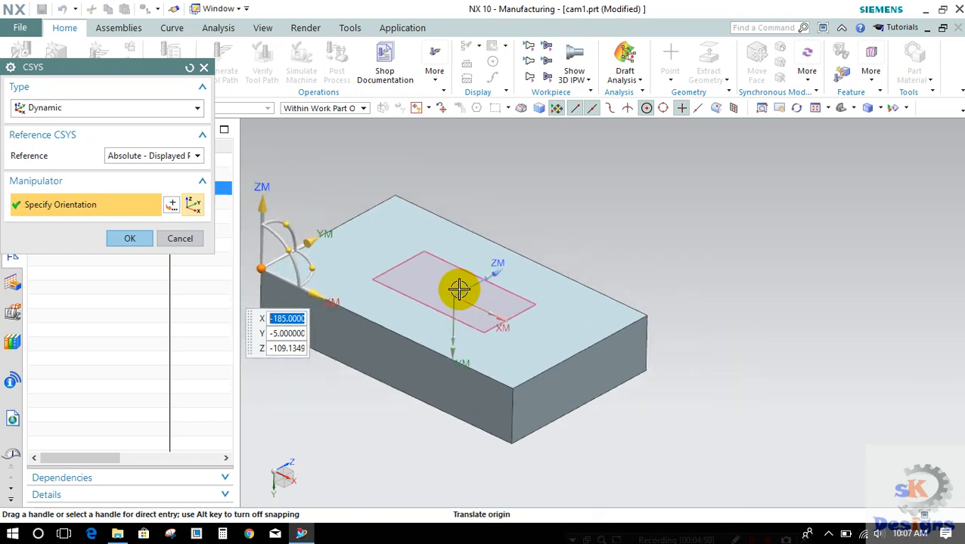
scroll(459, 290, "down", 3)
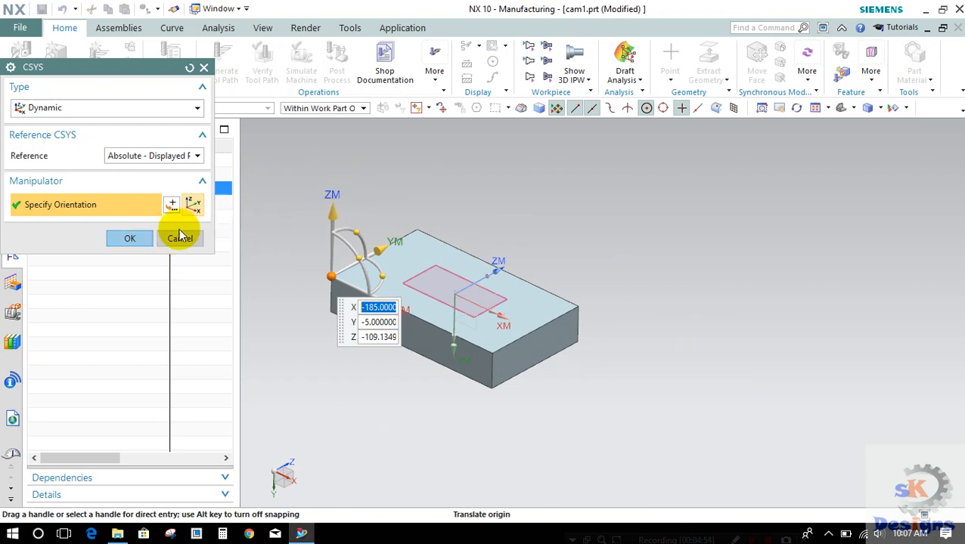
left_click(123, 239)
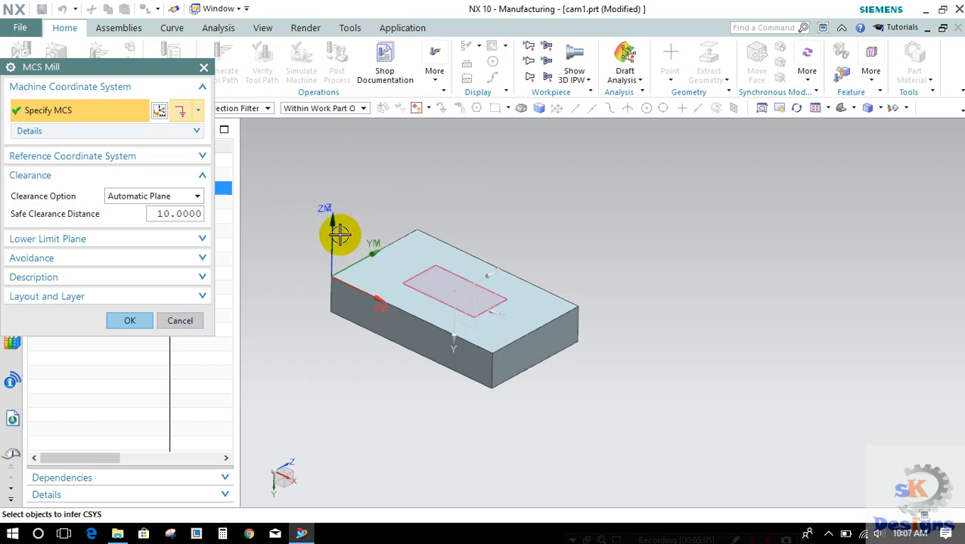
left_click(130, 322)
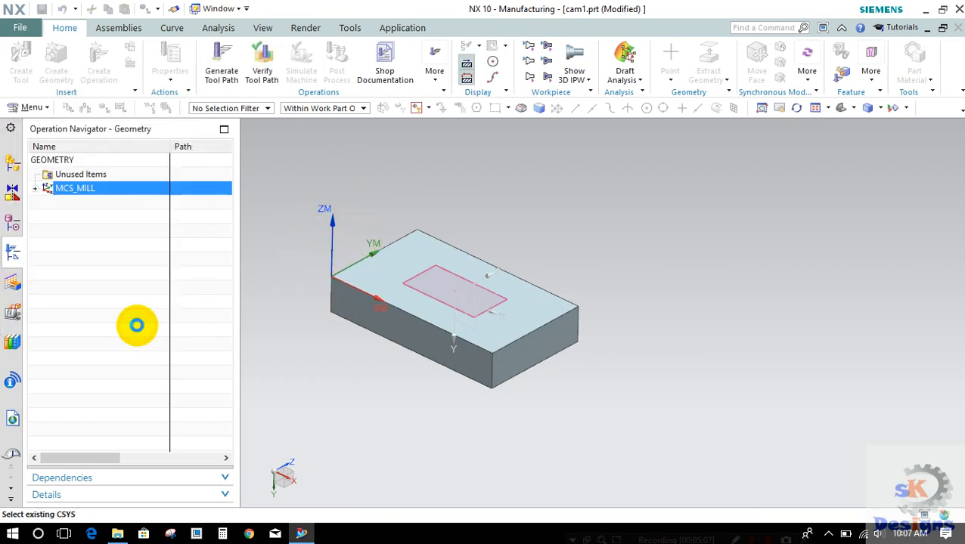
Step: Specify the imported punch, Solid Body of Body(1), as the part geometry of WORKPIECE under MCS_MILL
left_click(35, 192)
double_click(75, 202)
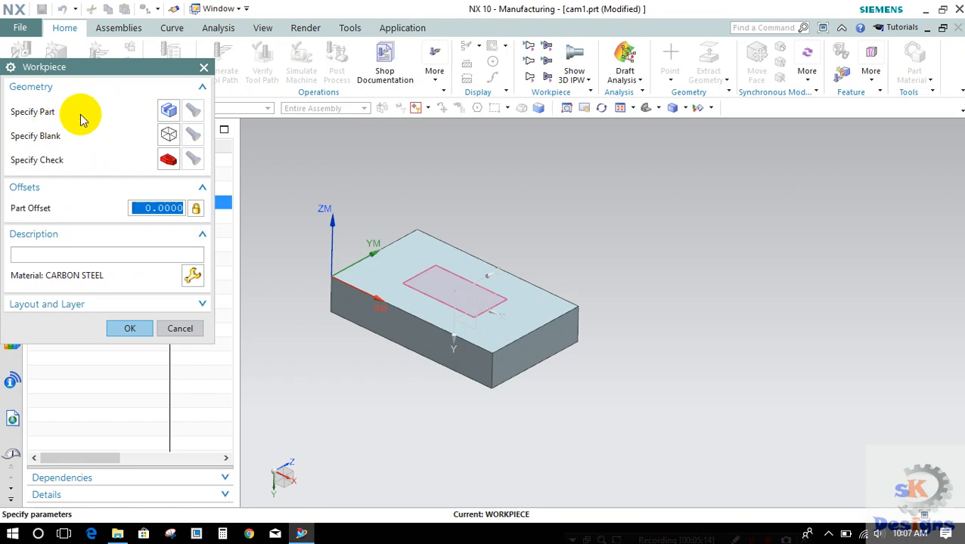
left_click(170, 110)
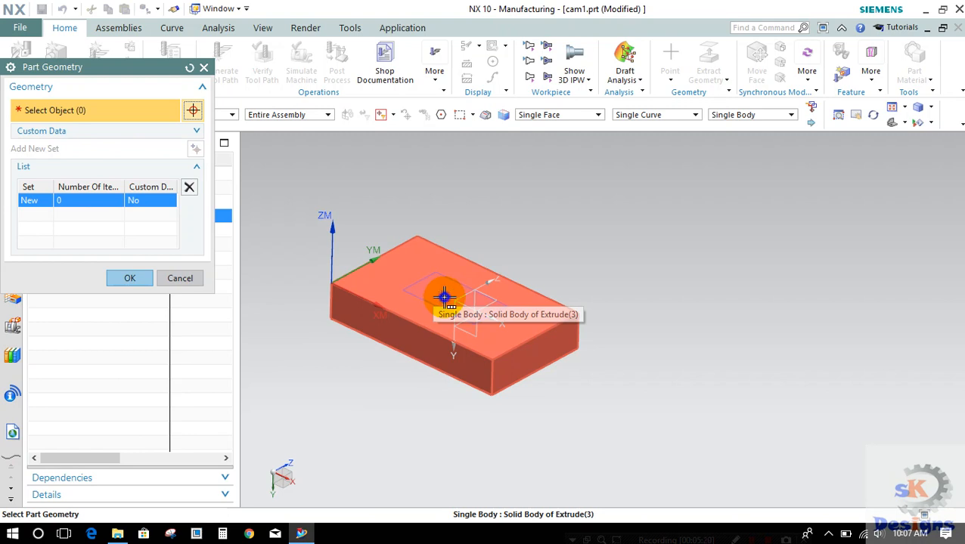
right_click(445, 297)
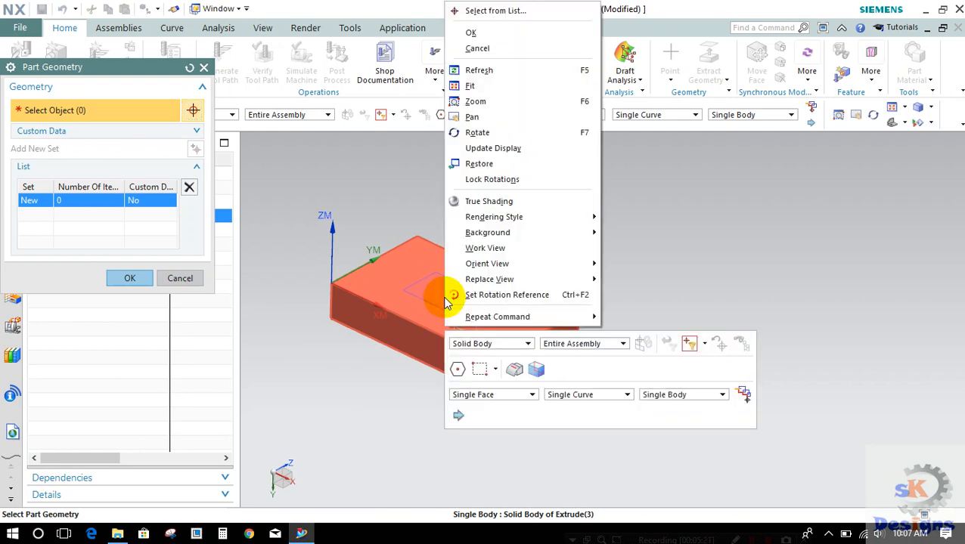
left_click(474, 13)
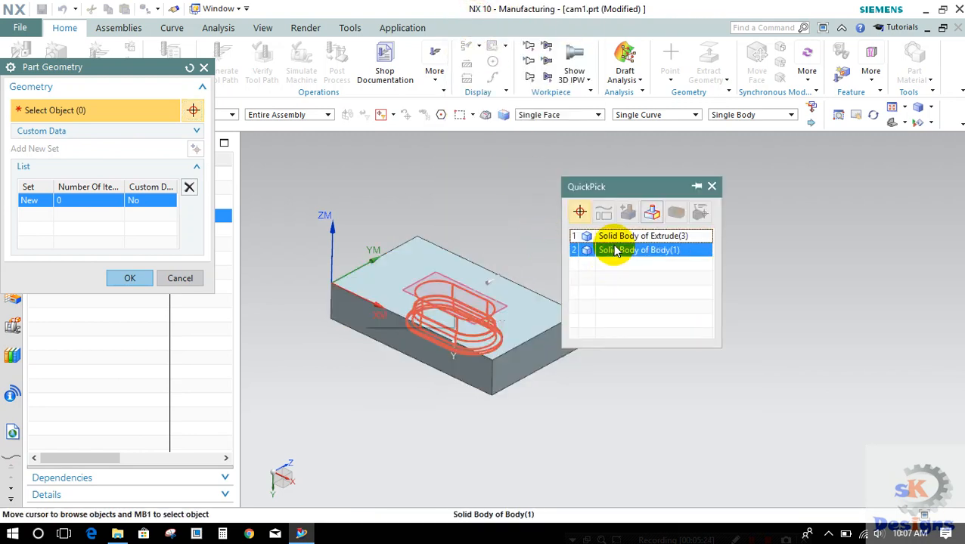
left_click(615, 252)
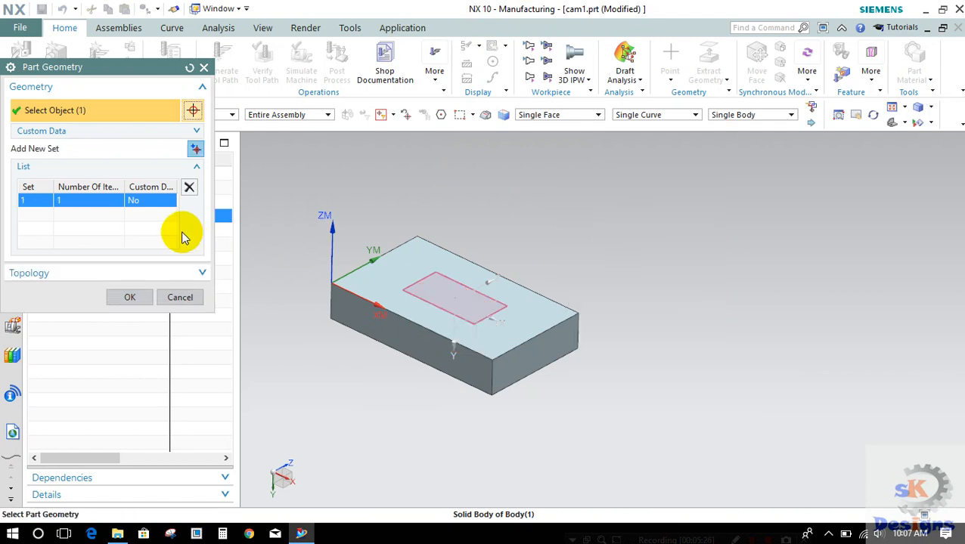
left_click(128, 296)
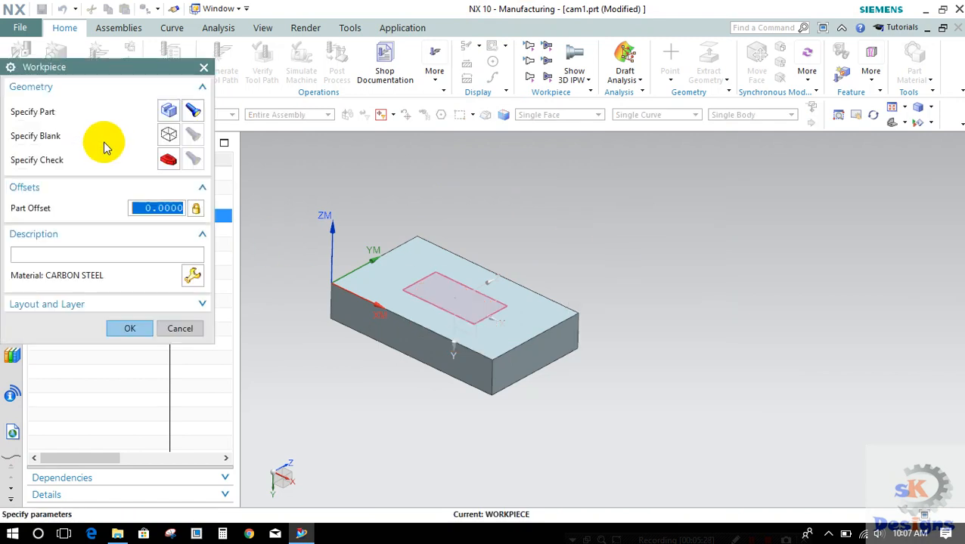
Step: Specify the extruded block as the blank geometry of WORKPIECE
left_click(165, 134)
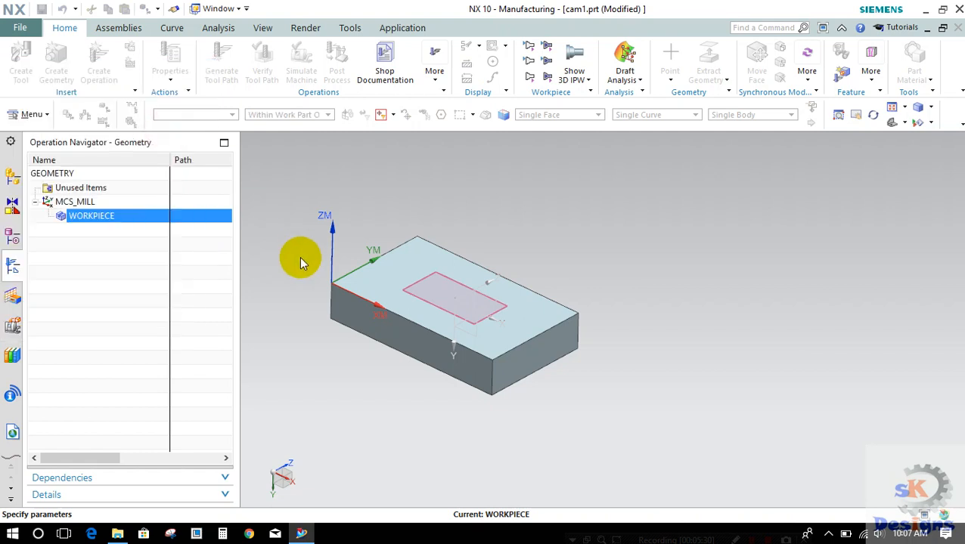
left_click(340, 311)
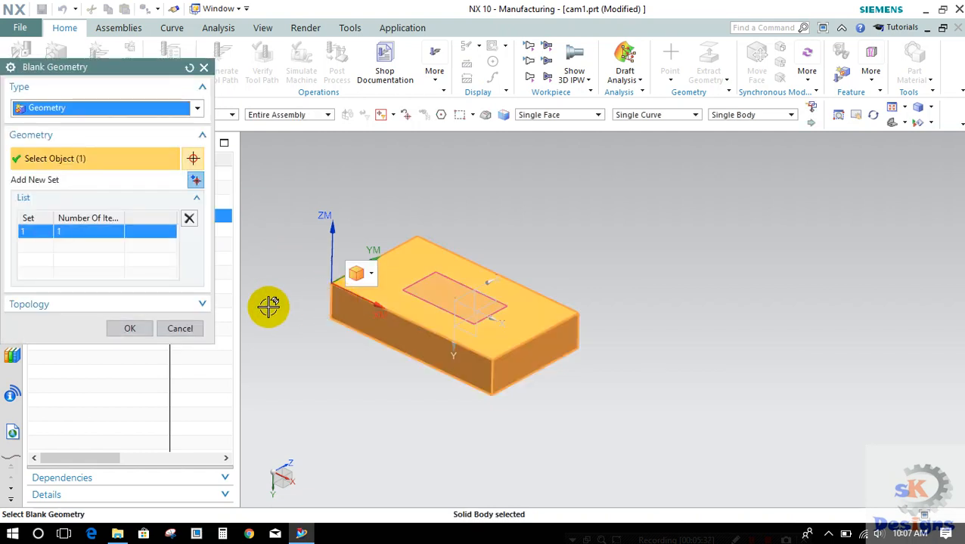
left_click(148, 329)
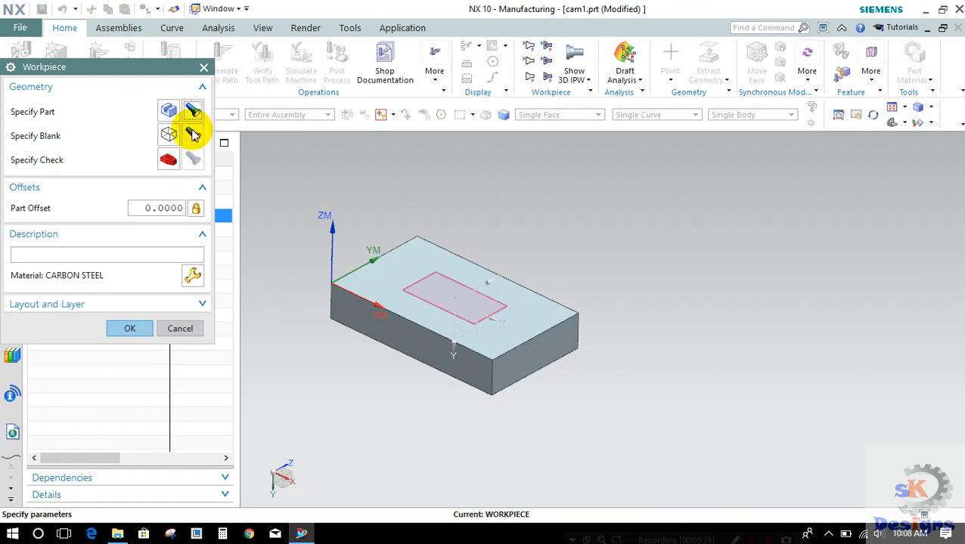
Step: Display the specified blank and part geometry as a check, and accept the WORKPIECE definition
left_click(194, 134)
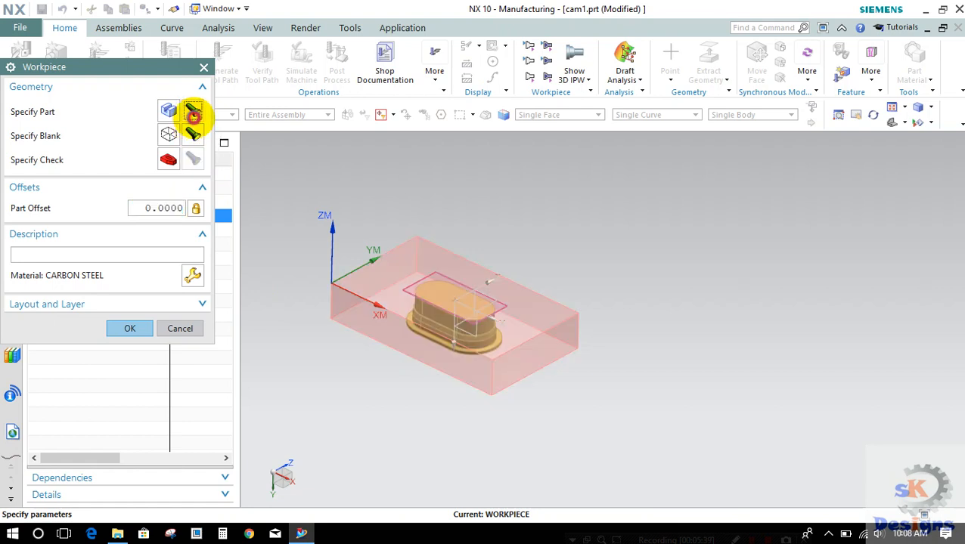
left_click(130, 328)
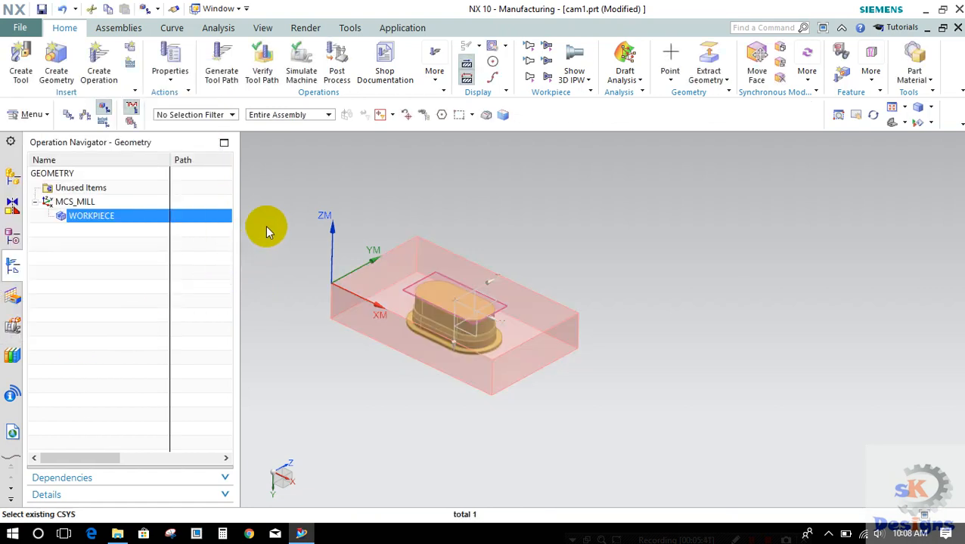
left_click(316, 188)
scroll(518, 286, "down", 2)
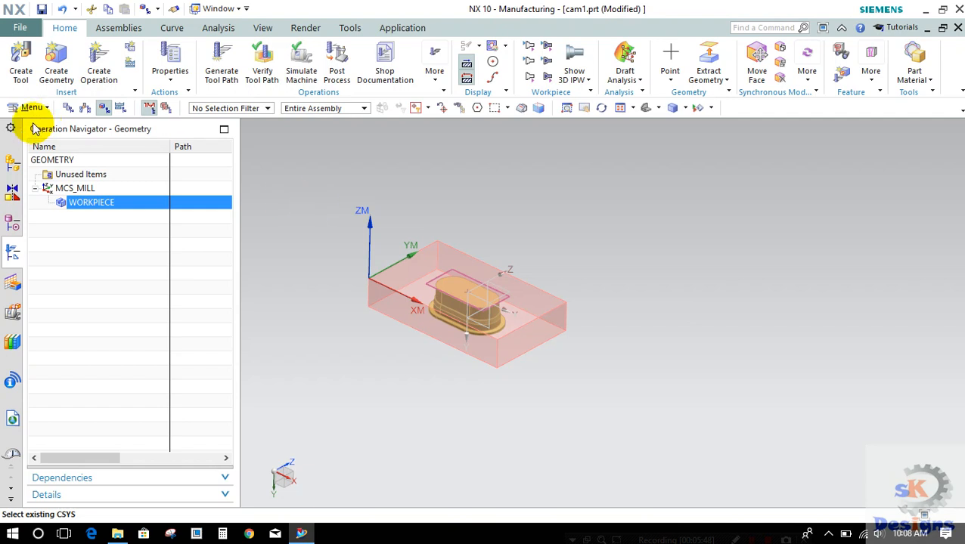
Step: Retrieve the 30 mm non-indexable end mill ugt0201_018 from the milling tool library, searching by a diameter of 30
left_click(20, 63)
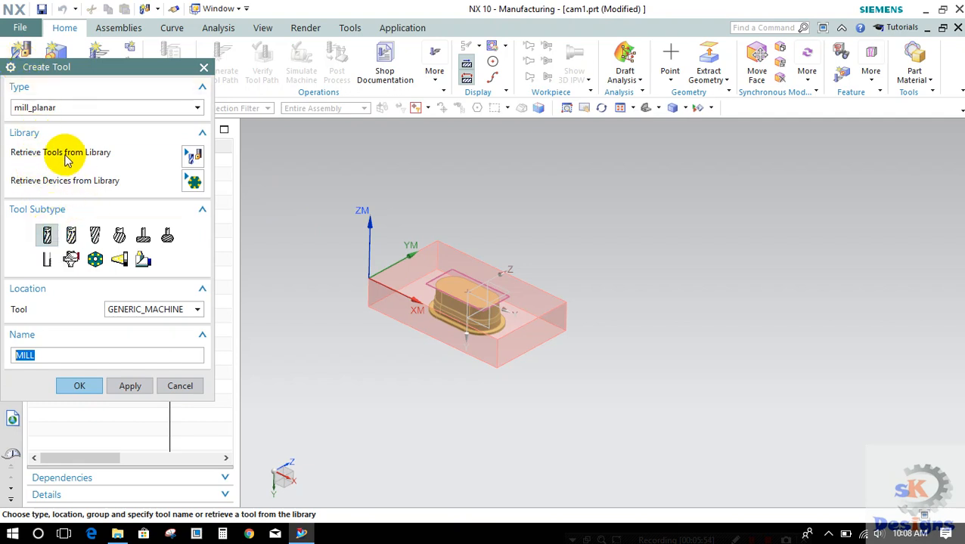
left_click(193, 161)
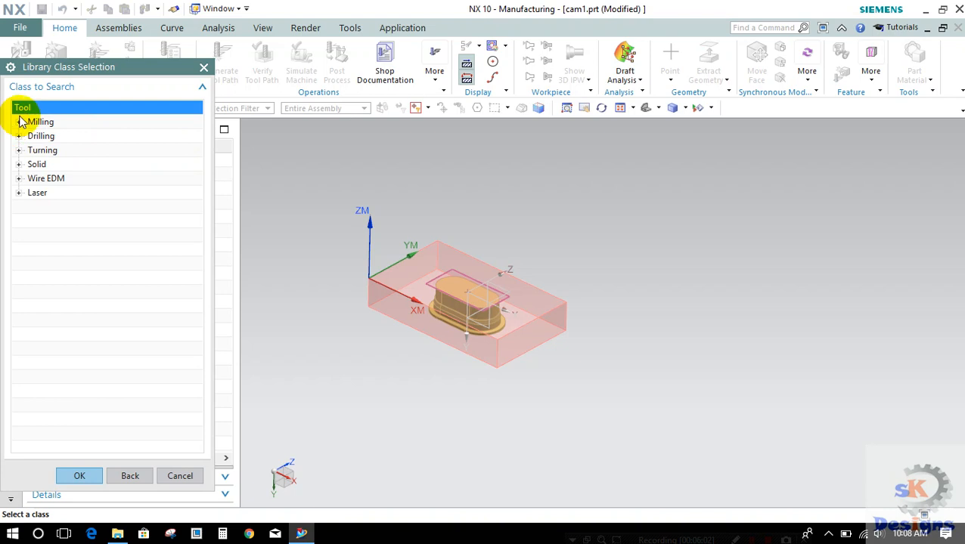
left_click(18, 122)
left_click(47, 136)
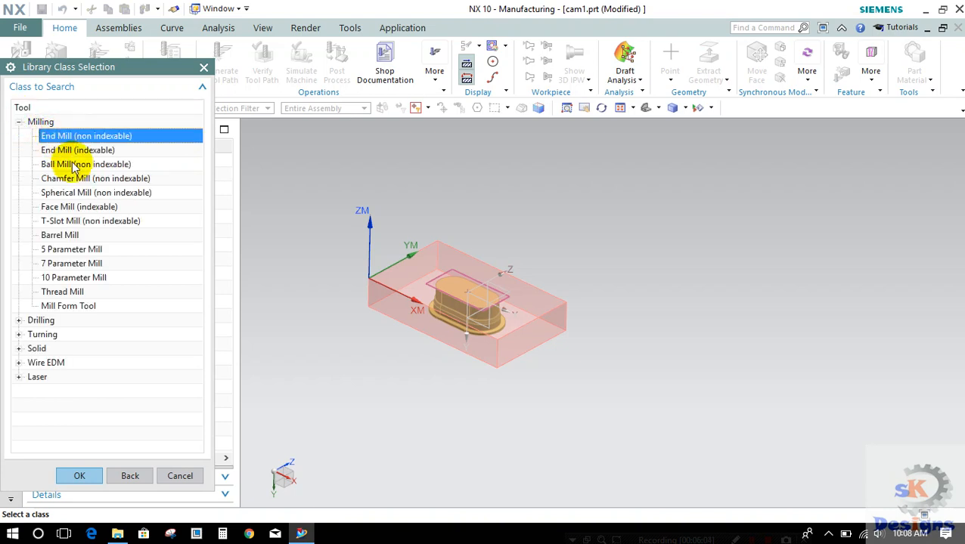
left_click(81, 476)
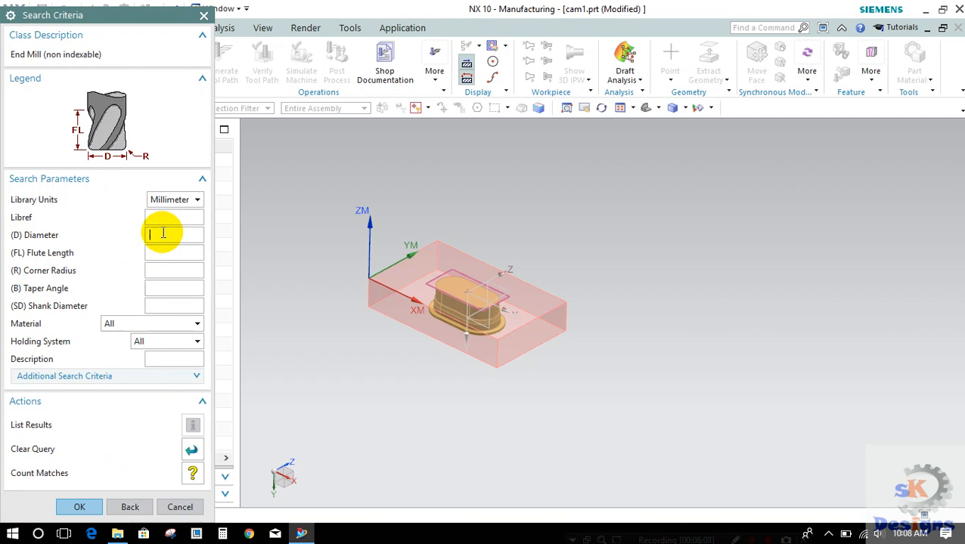
type("30")
key("Return")
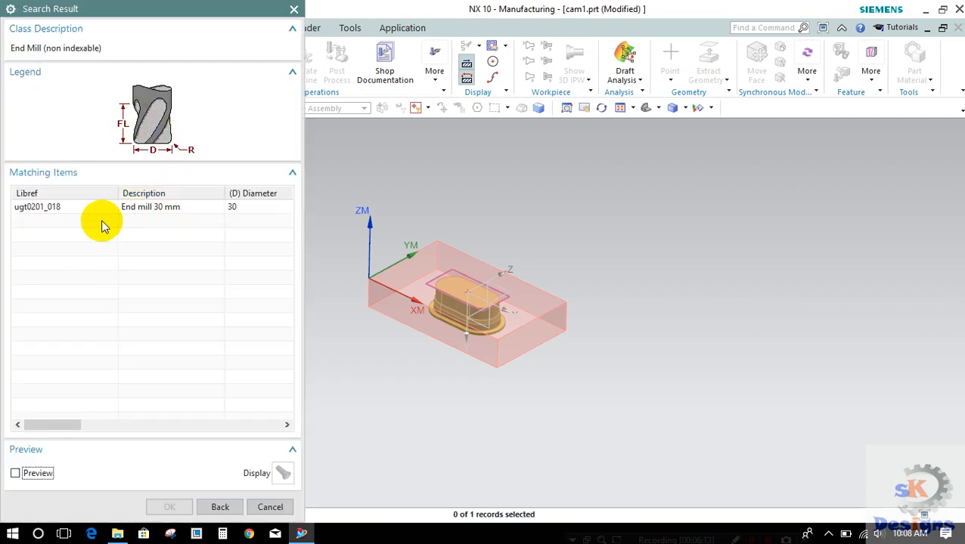
double_click(159, 214)
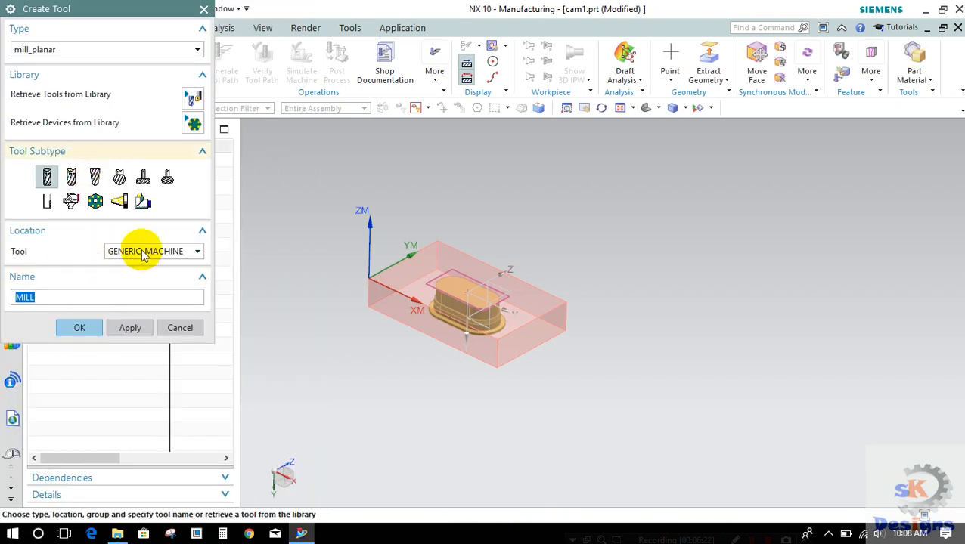
left_click(130, 330)
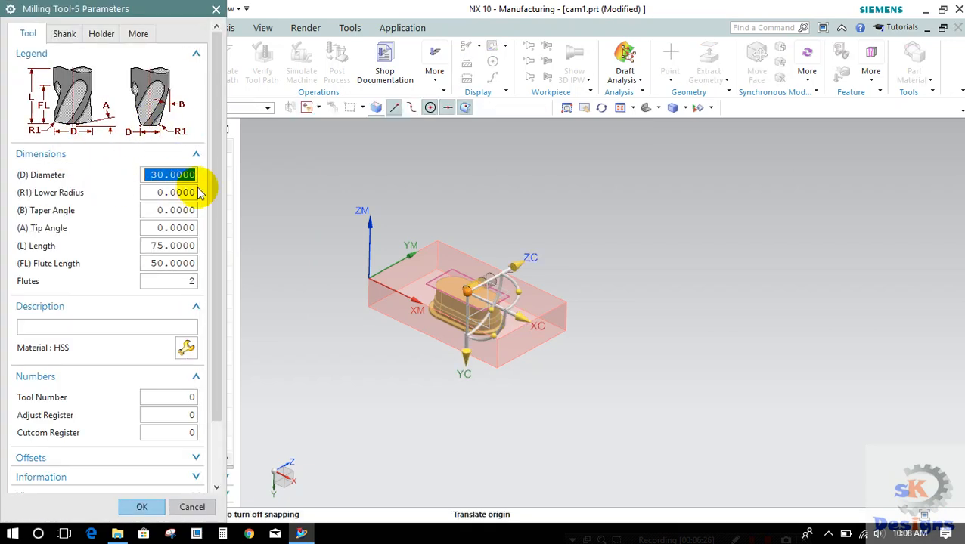
left_click(217, 9)
left_click(20, 72)
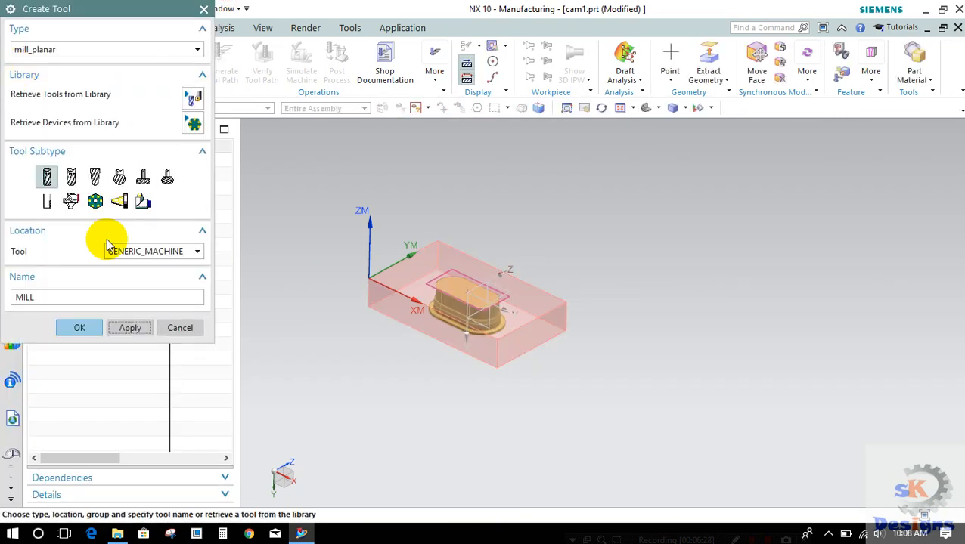
left_click(179, 331)
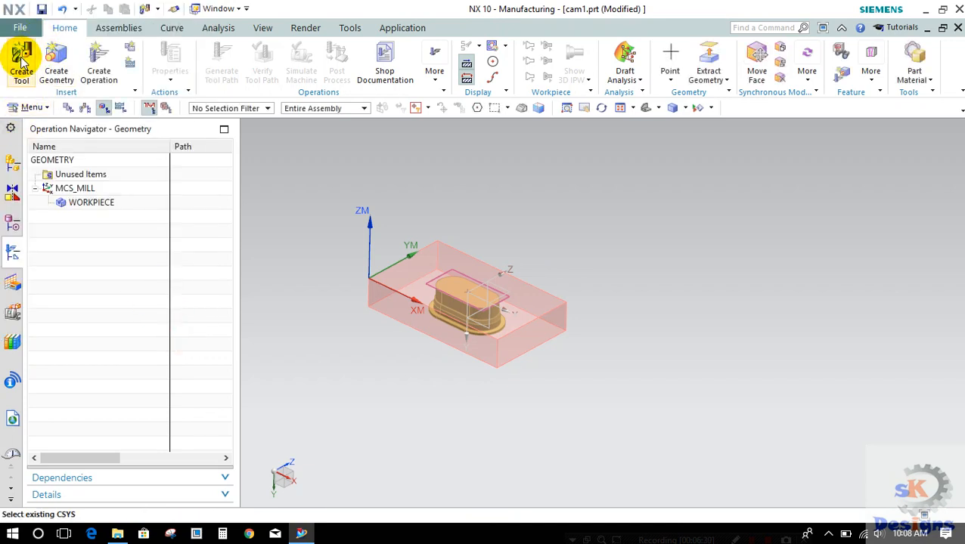
Step: Create a mill_planar MILL tool named EMC5 with a diameter of 5 mm, keeping the default length and flute length
left_click(21, 60)
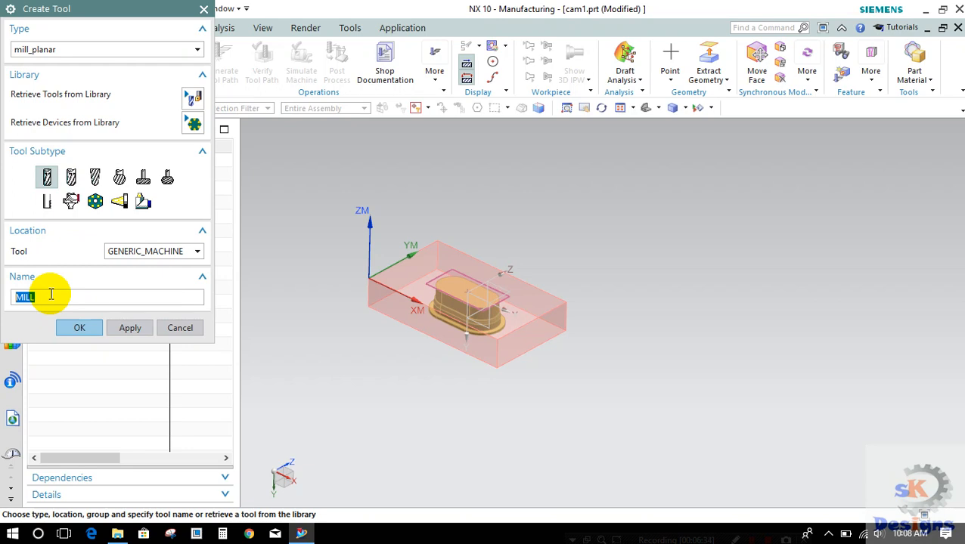
type("EMC5")
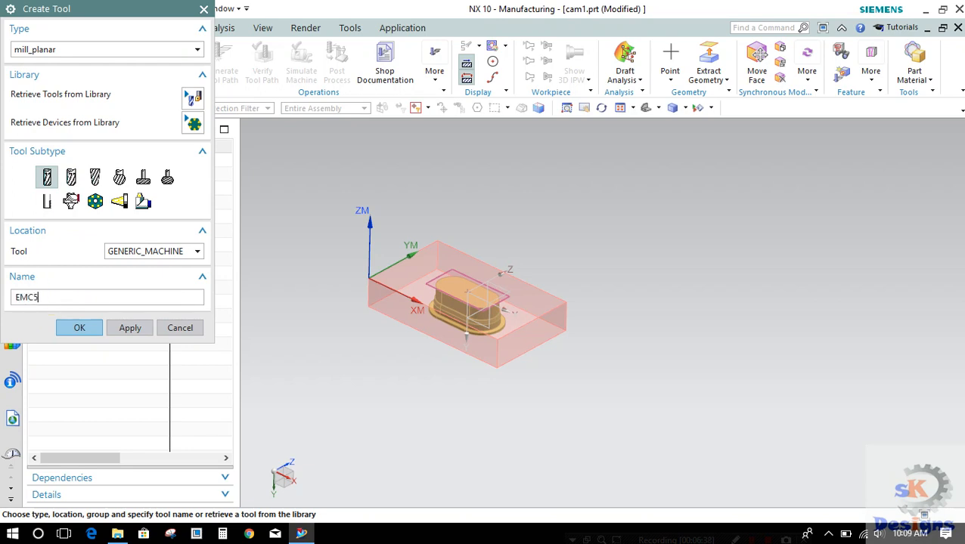
key("Return")
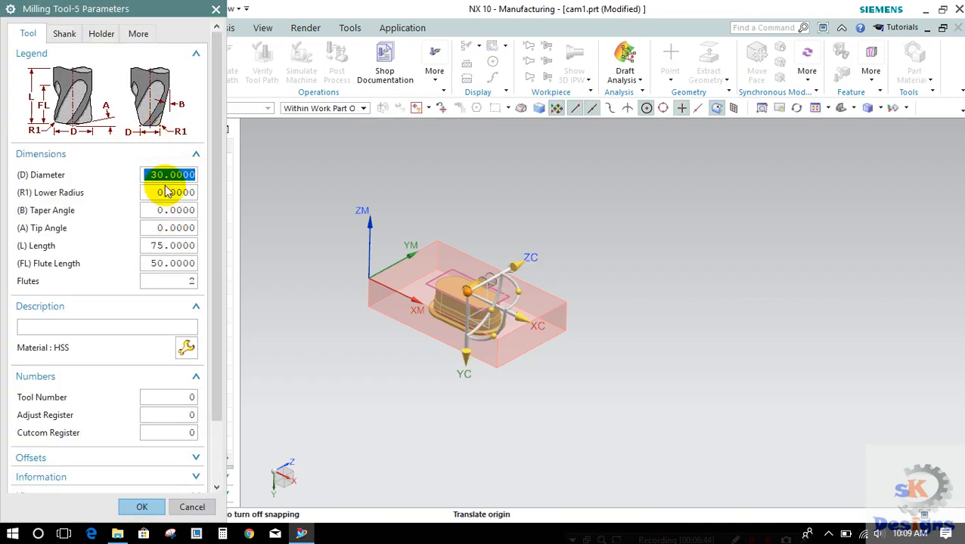
type("5")
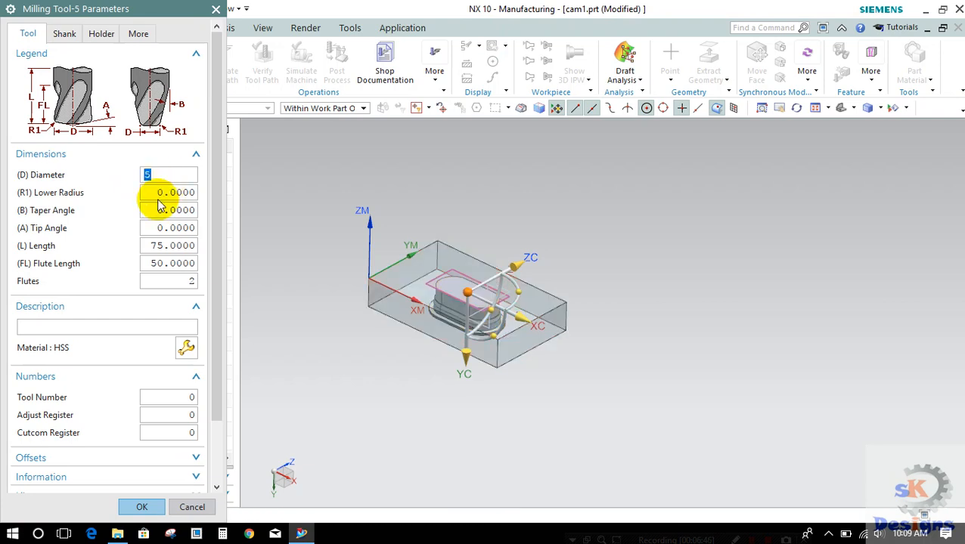
left_click(155, 246)
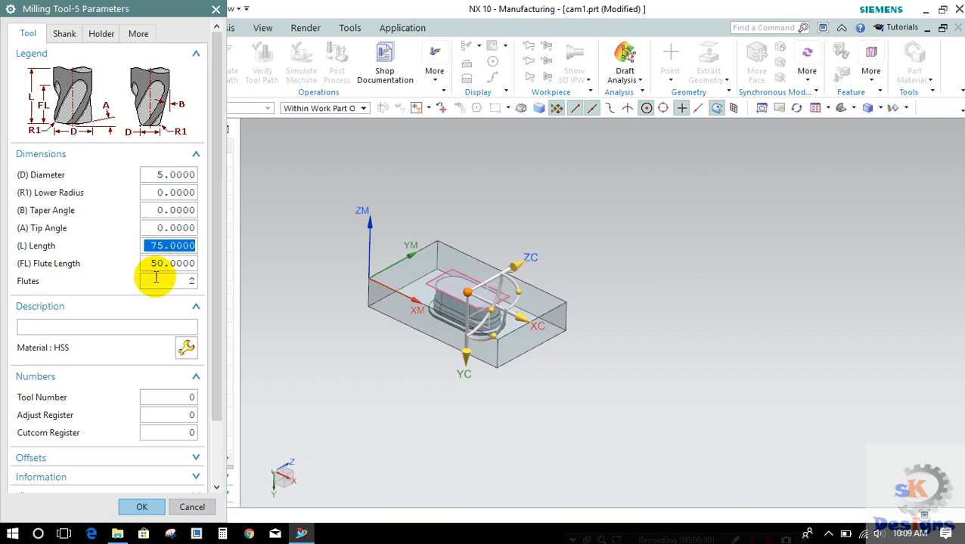
left_click(154, 263)
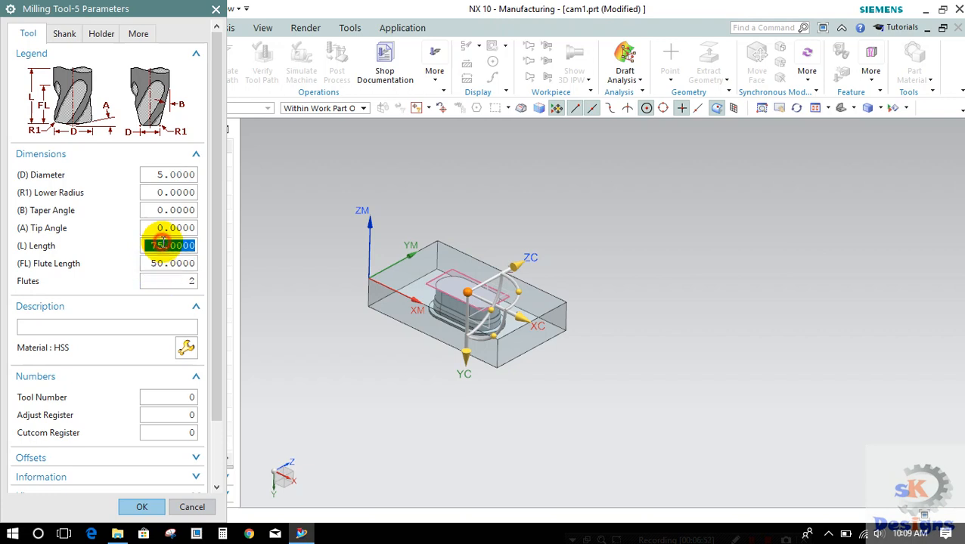
scroll(163, 241, "down", 3)
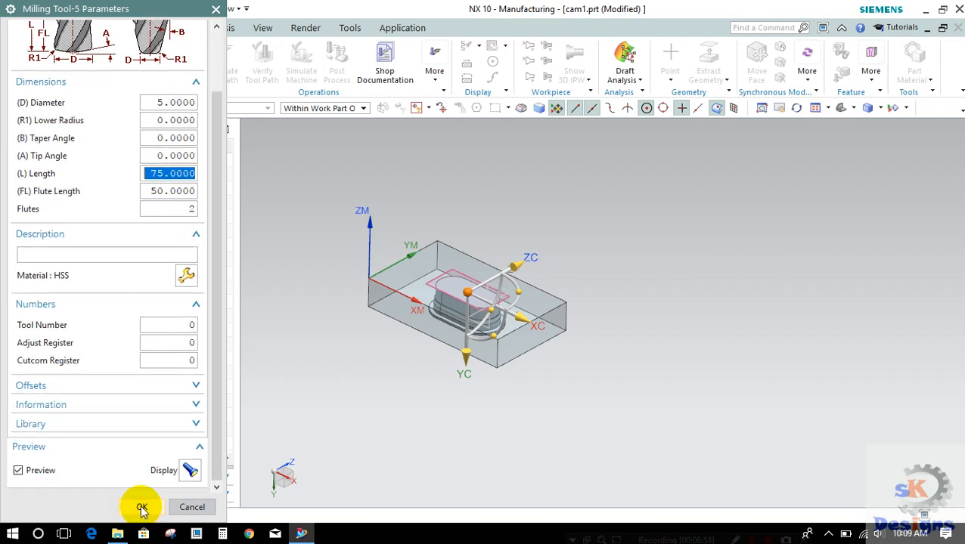
left_click(142, 507)
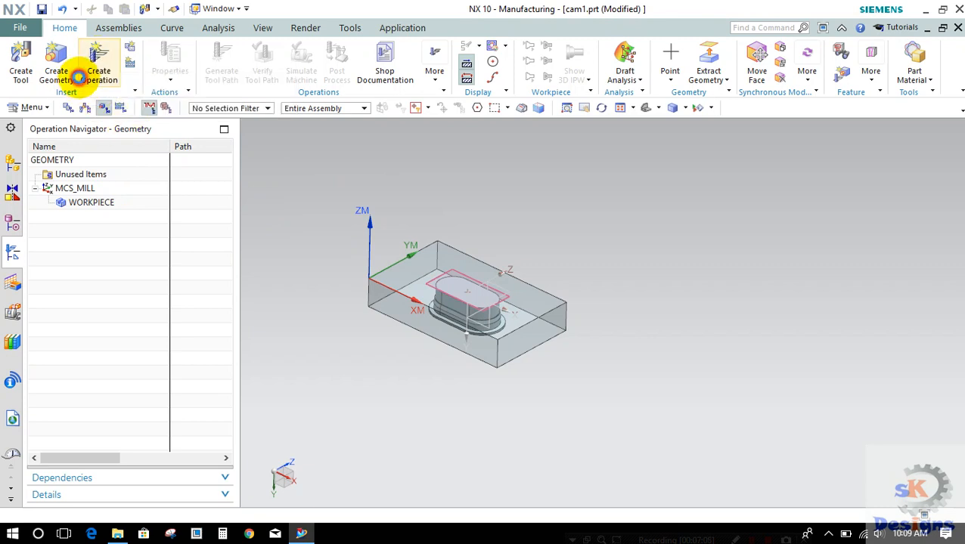
Step: Start a new mill_planar operation with the Planar Mill subtype
left_click(83, 75)
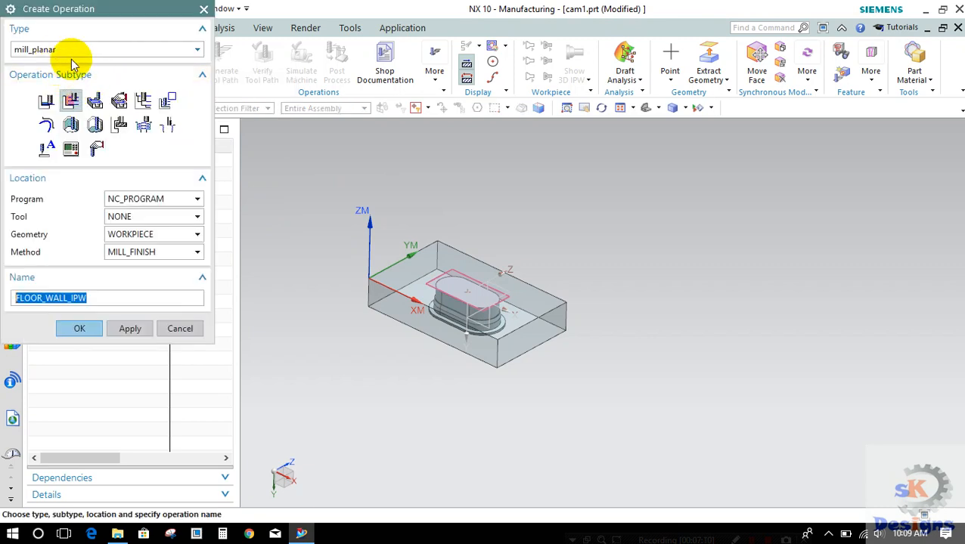
left_click(71, 51)
left_click(57, 65)
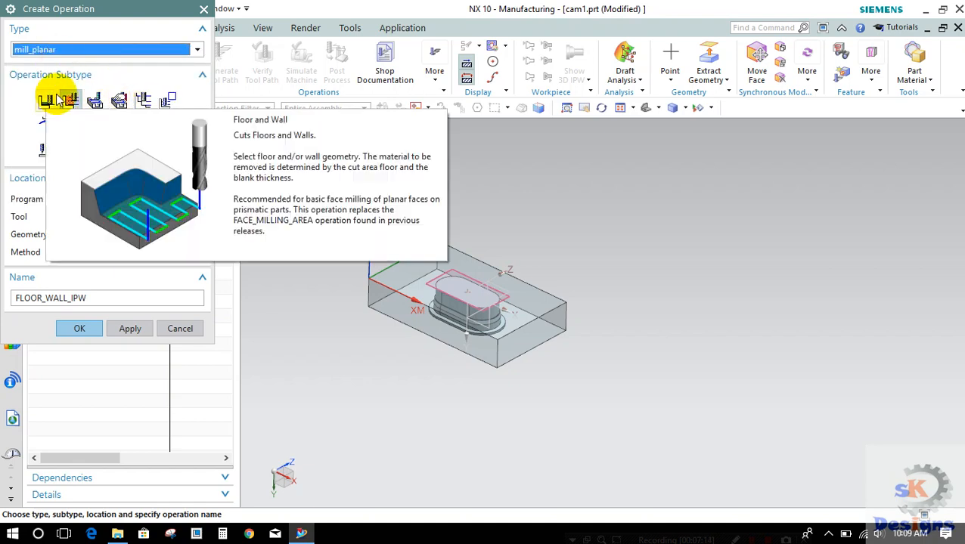
left_click(141, 104)
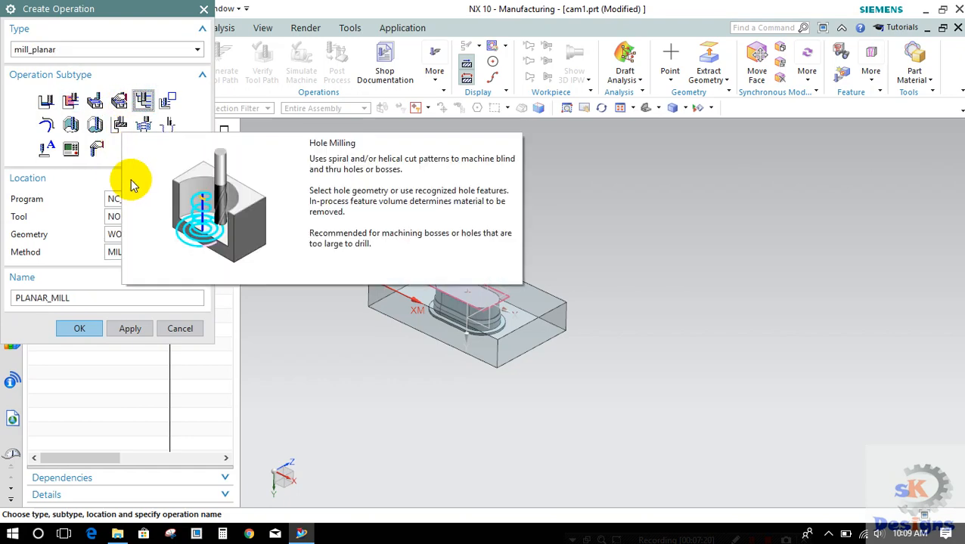
left_click(82, 184)
left_click(90, 185)
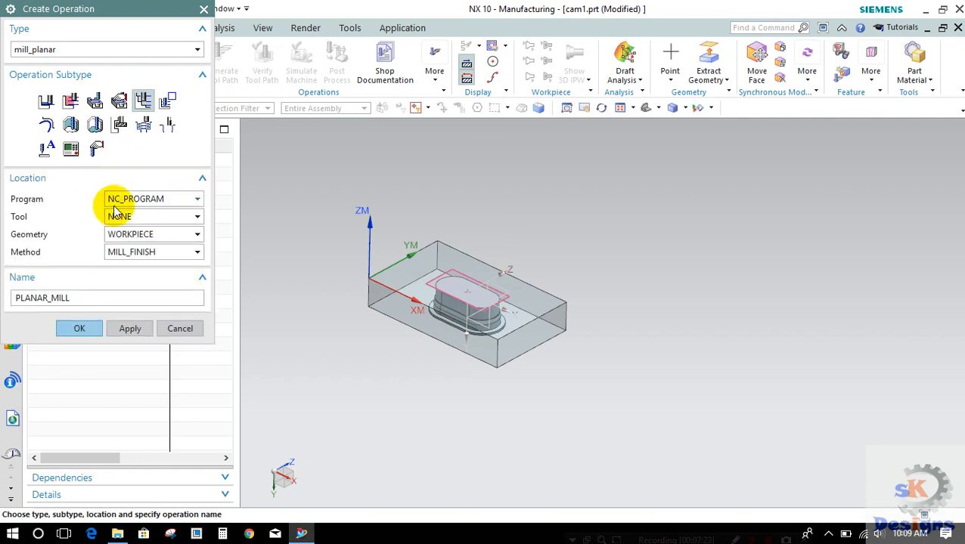
Step: Create the PLANAR_MILL operation in PROGRAM with tool UGT0201_018 (End mill 30 mm), geometry WORKPIECE and method MILL_FINISH
left_click(121, 199)
left_click(120, 235)
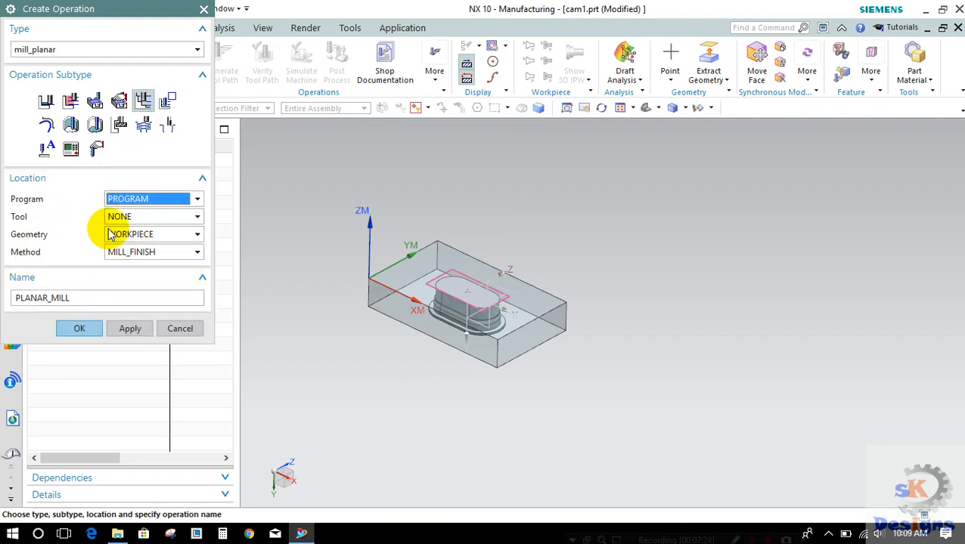
left_click(120, 217)
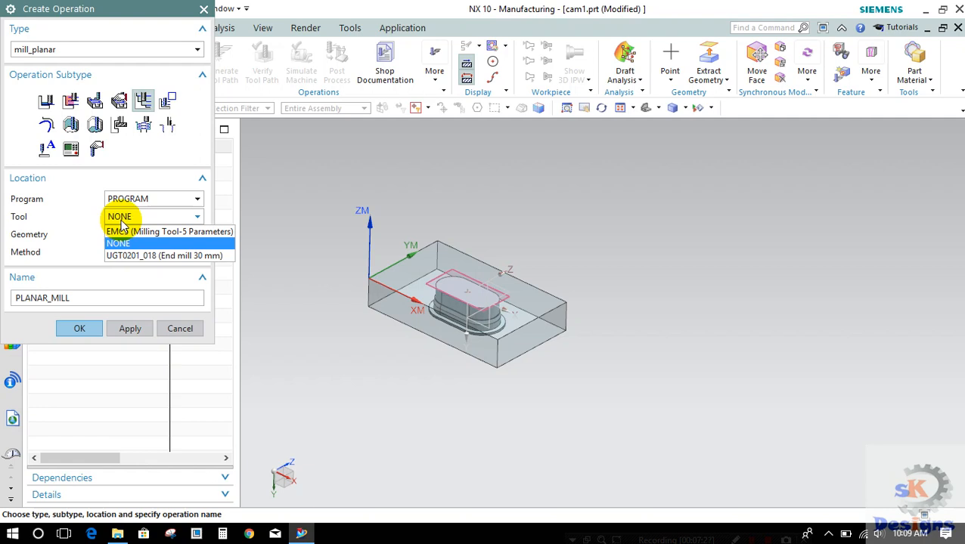
left_click(144, 259)
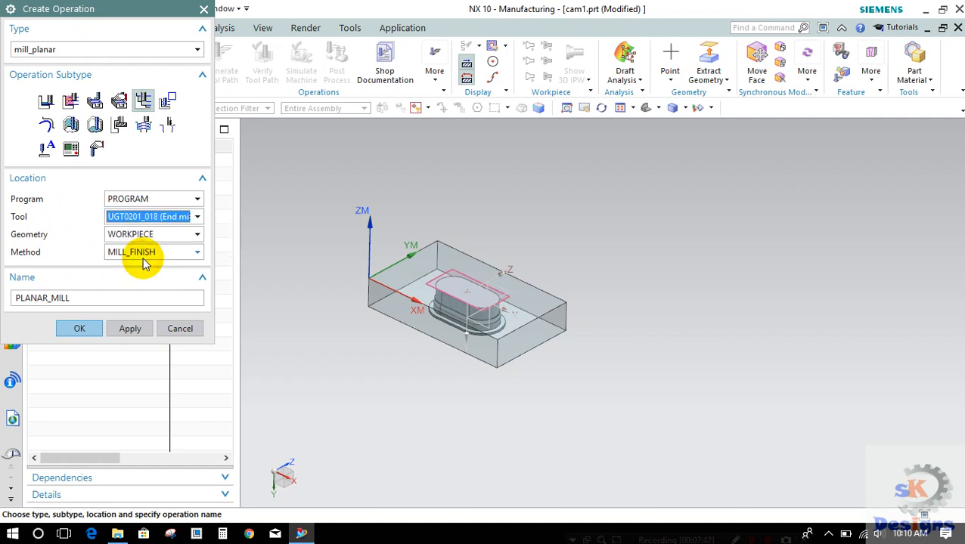
left_click(121, 236)
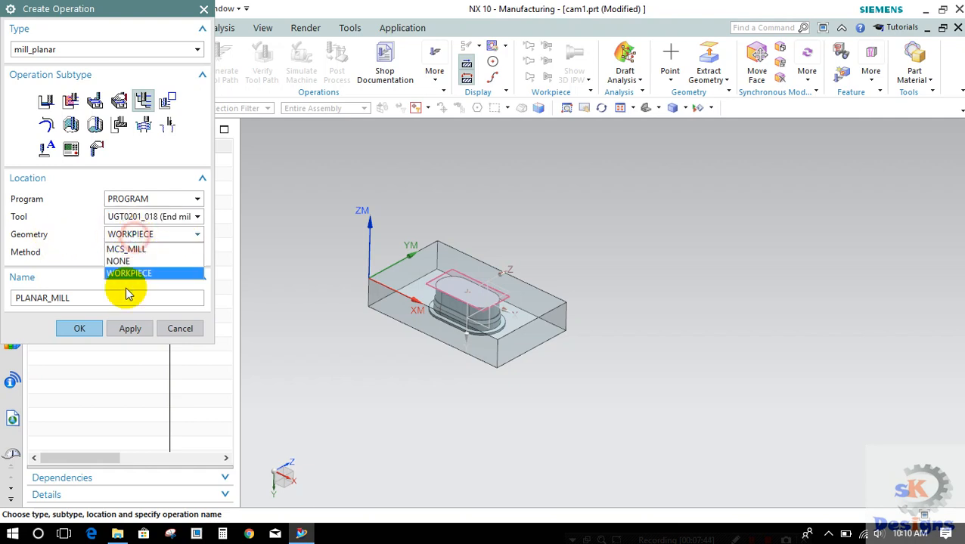
left_click(127, 273)
left_click(127, 252)
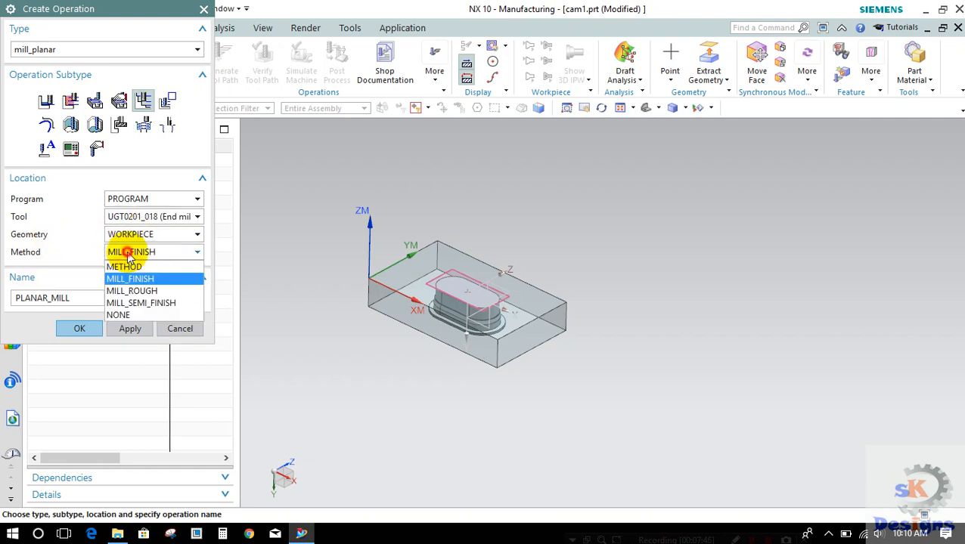
left_click(121, 279)
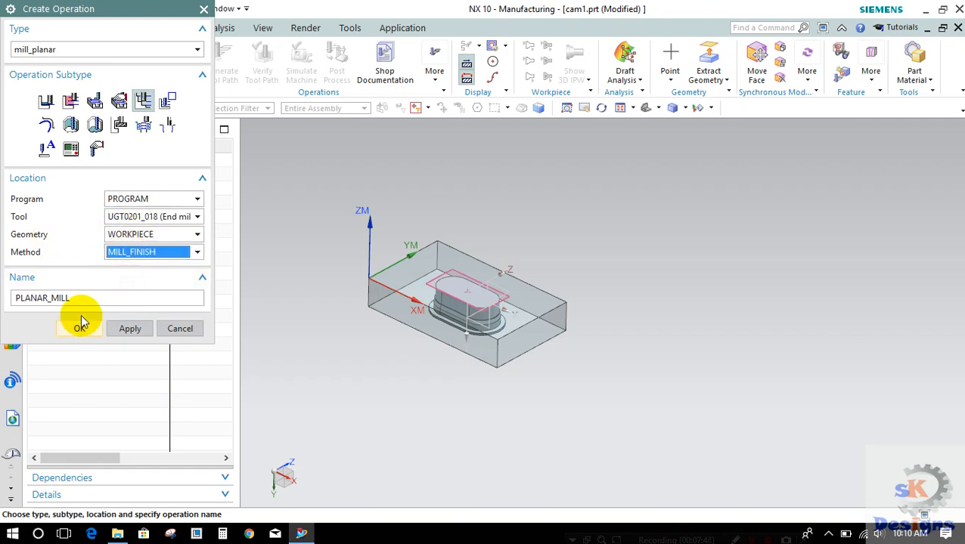
left_click(74, 328)
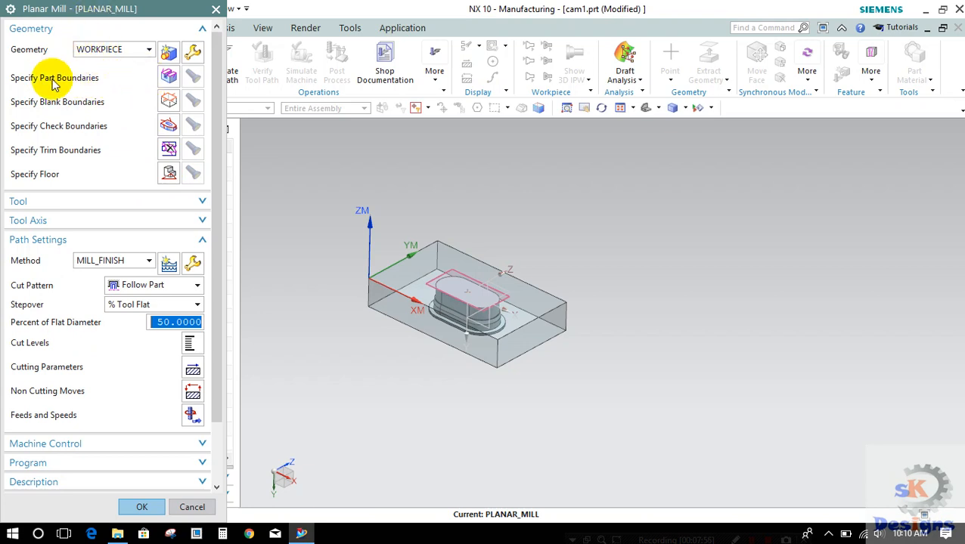
Step: Specify the part boundary from the punch's flat top face, with material side Inside and islands ignored
left_click(171, 78)
scroll(451, 281, "up", 4)
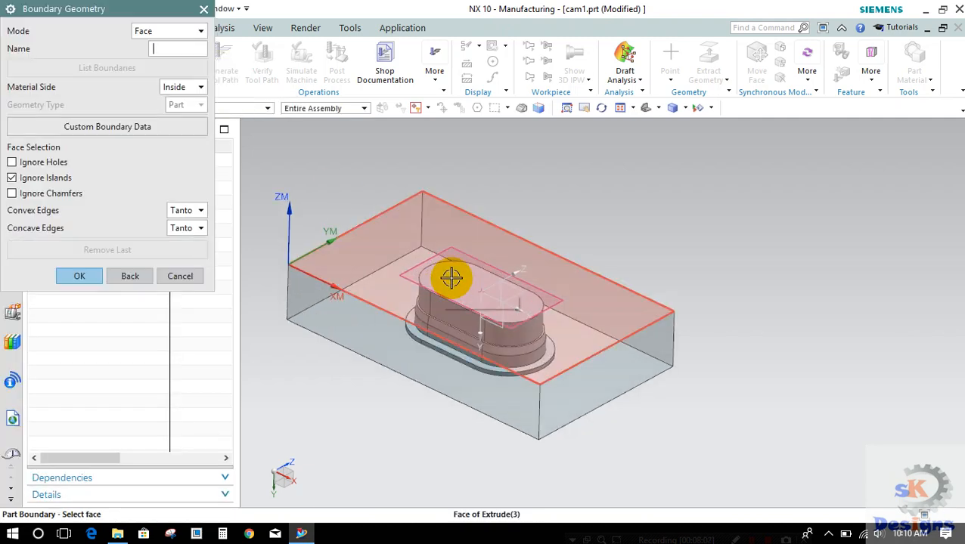
right_click(452, 281)
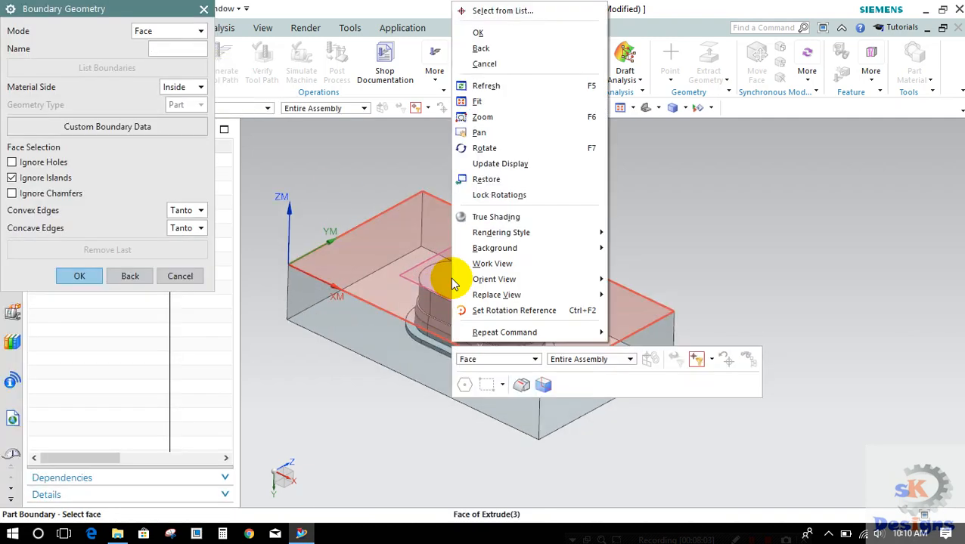
left_click(481, 16)
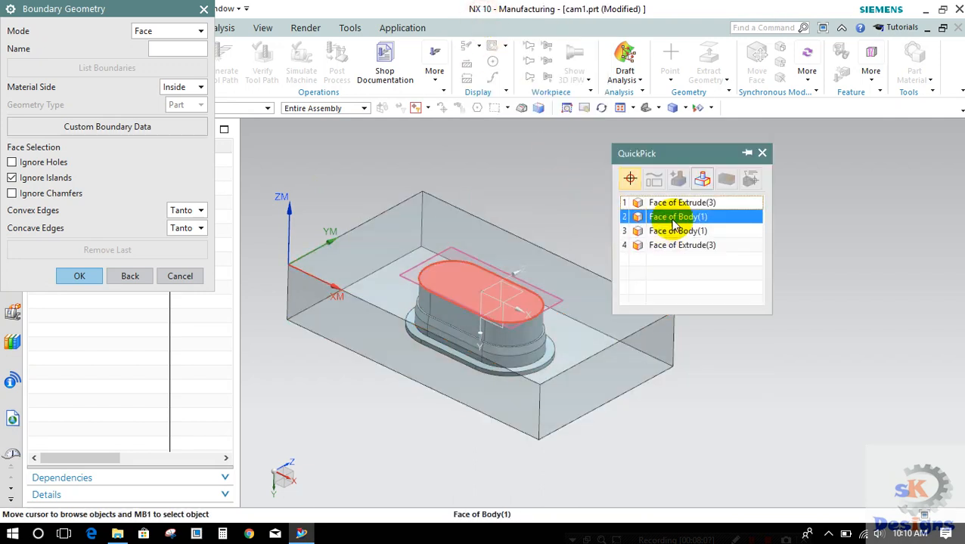
left_click(672, 218)
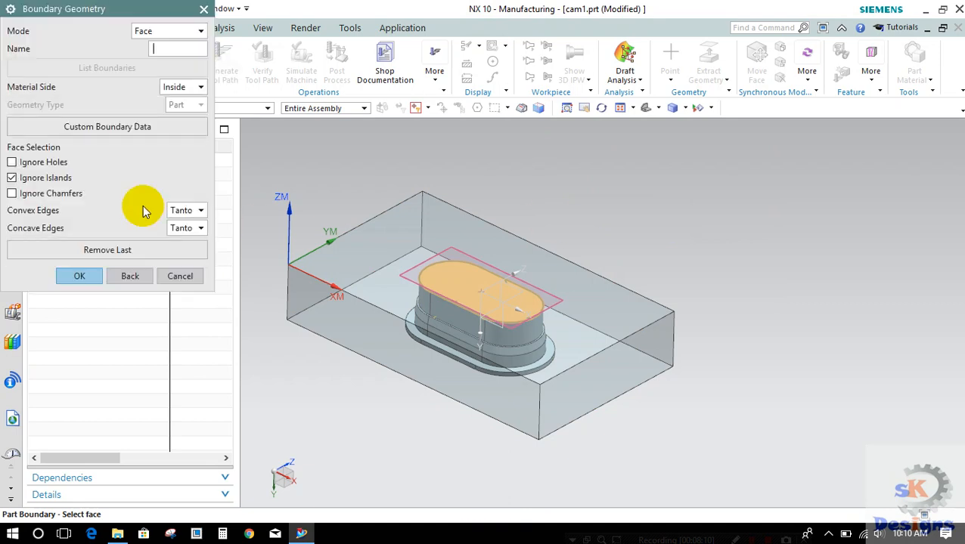
left_click(81, 276)
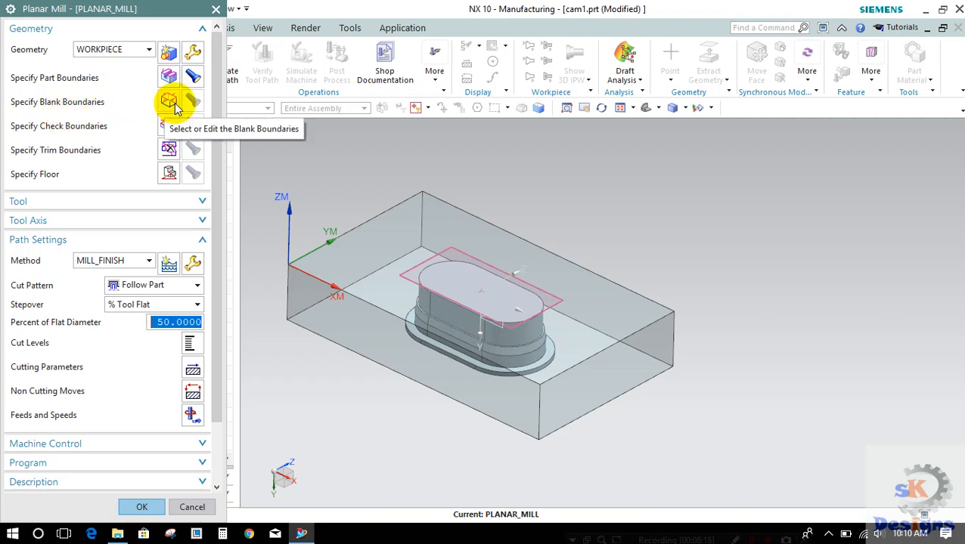
Step: Specify the blank boundary from the top face of the surrounding block, with material side Inside
left_click(173, 104)
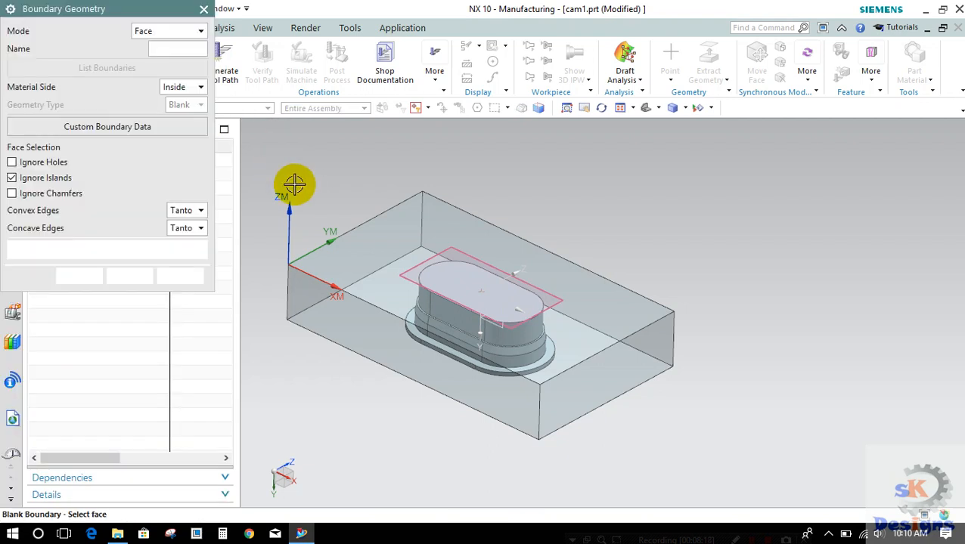
left_click(359, 246)
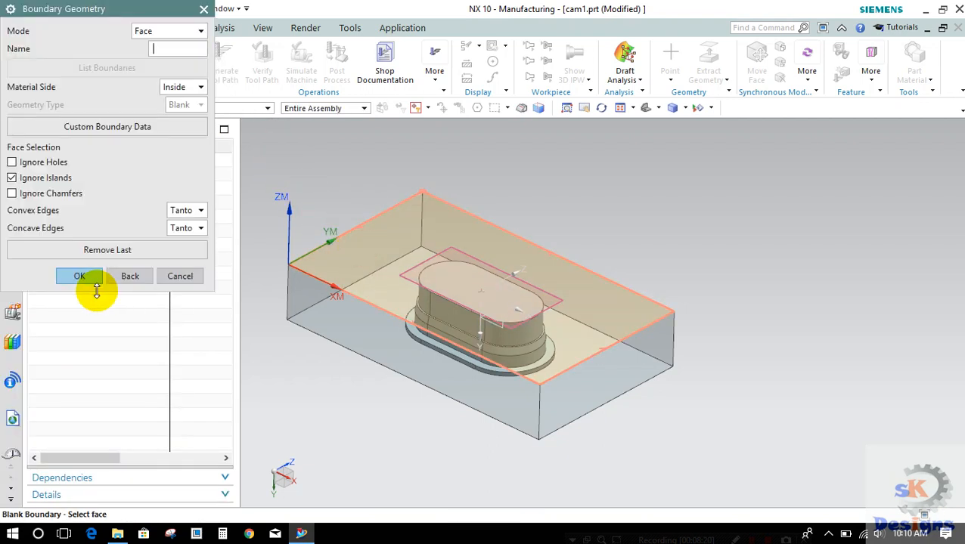
left_click(81, 275)
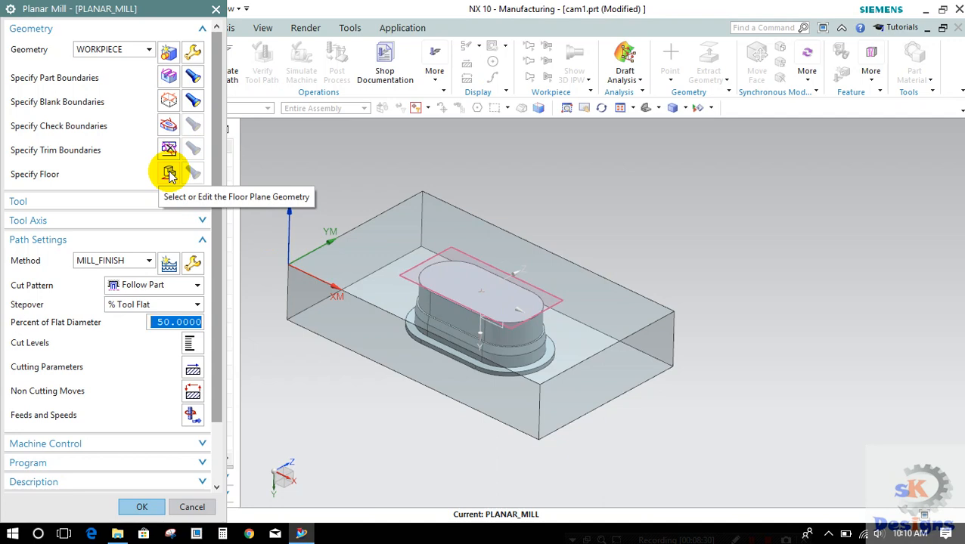
Step: Specify the floor plane on the punch's top face using an inferred plane with 0 mm offset
left_click(169, 175)
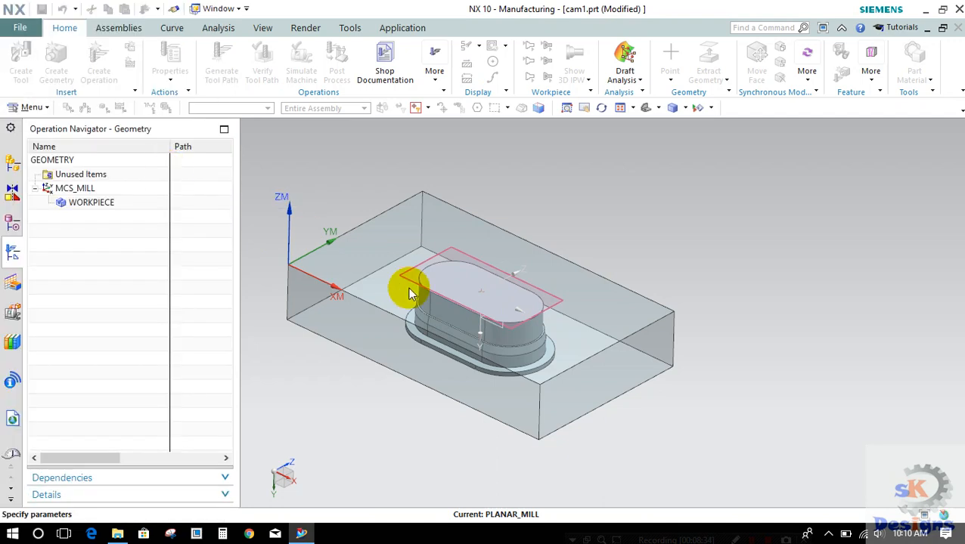
scroll(420, 311, "up", 5)
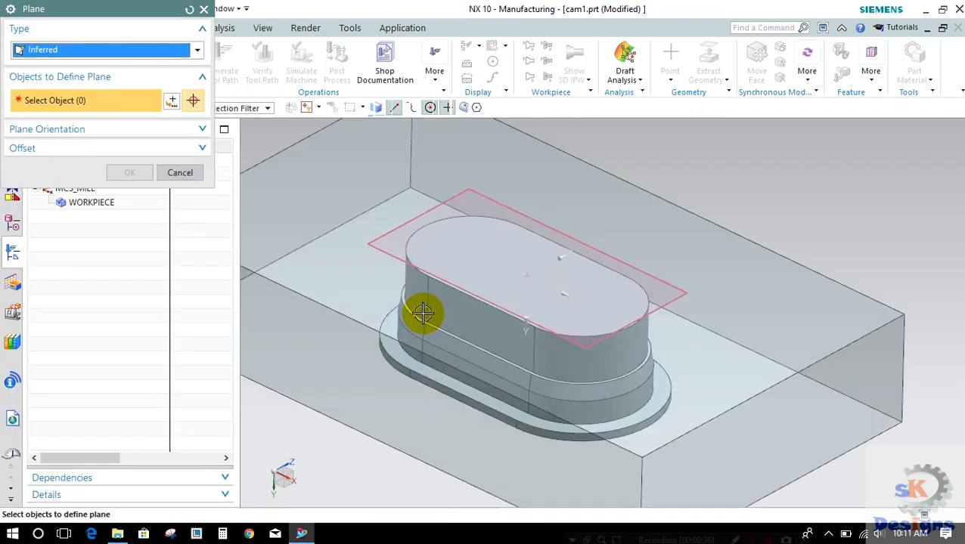
scroll(392, 311, "up", 3)
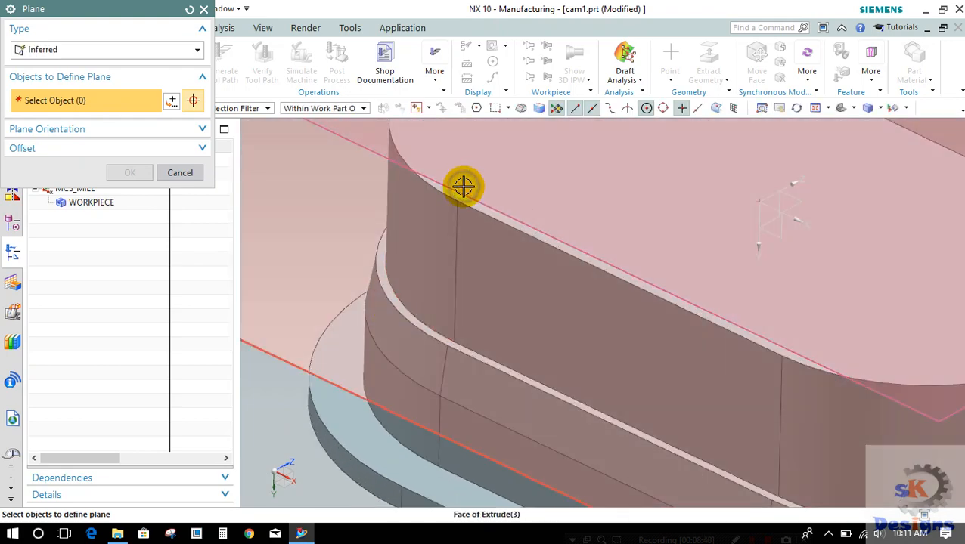
right_click(463, 189)
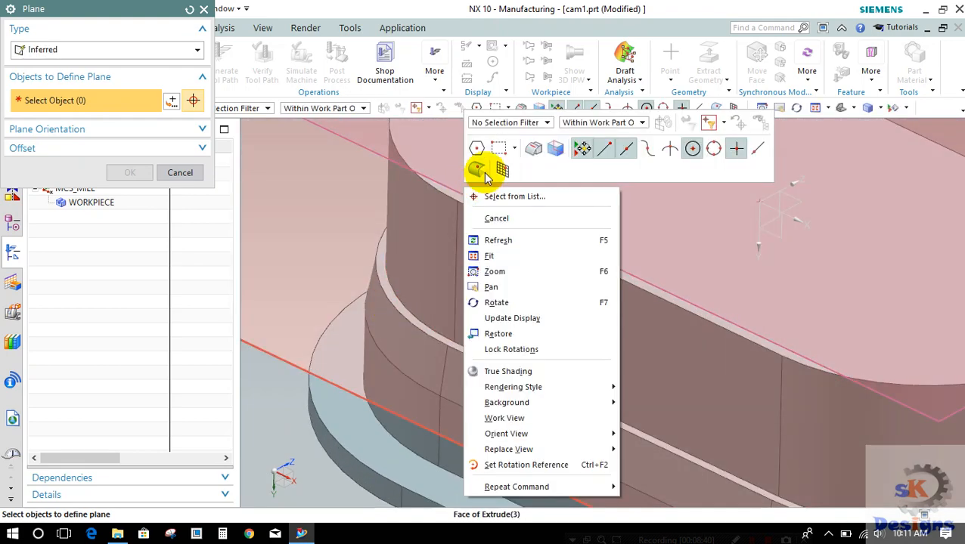
left_click(480, 198)
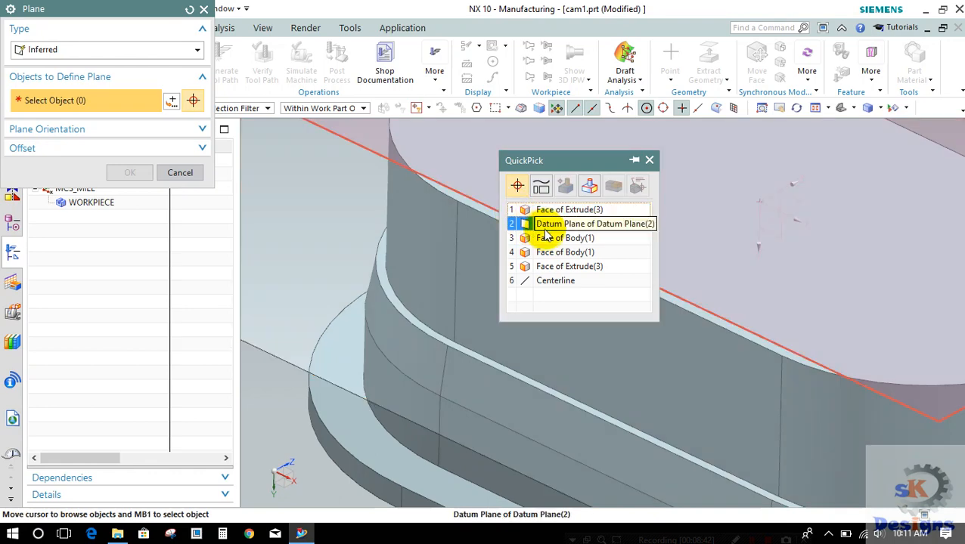
left_click(545, 242)
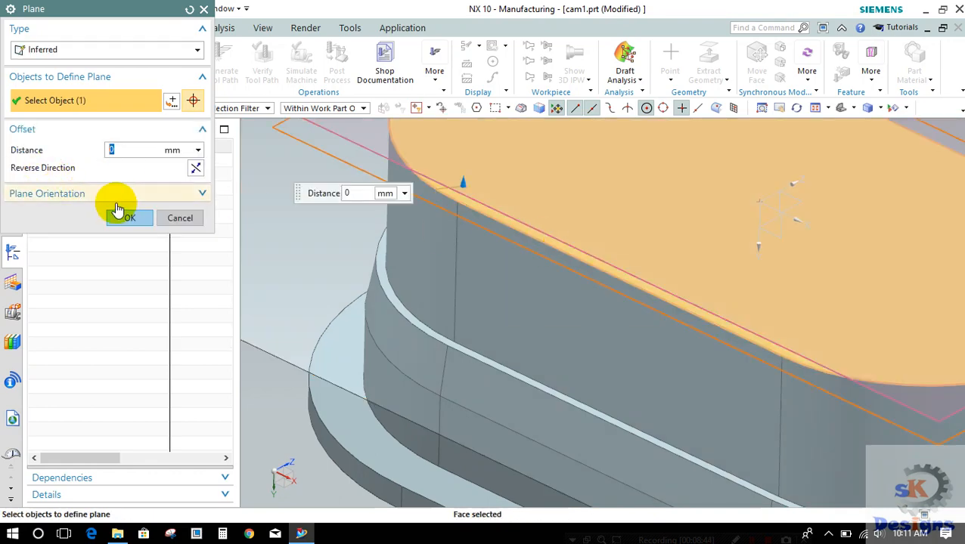
left_click(127, 217)
scroll(454, 242, "down", 5)
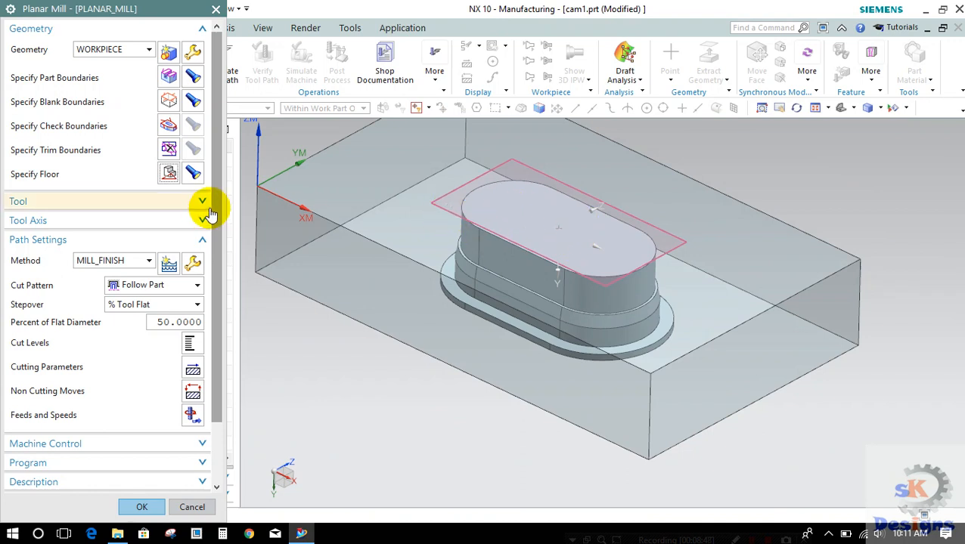
Step: Check the operation's tool, keep MILL_FINISH as the method and set the tool axis to +ZM Axis
scroll(215, 330, "down", 2)
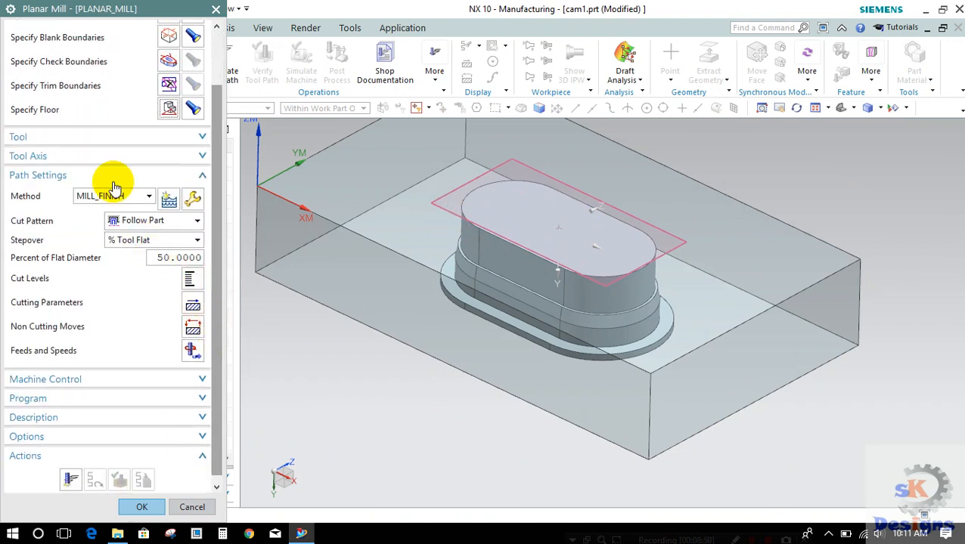
left_click(119, 144)
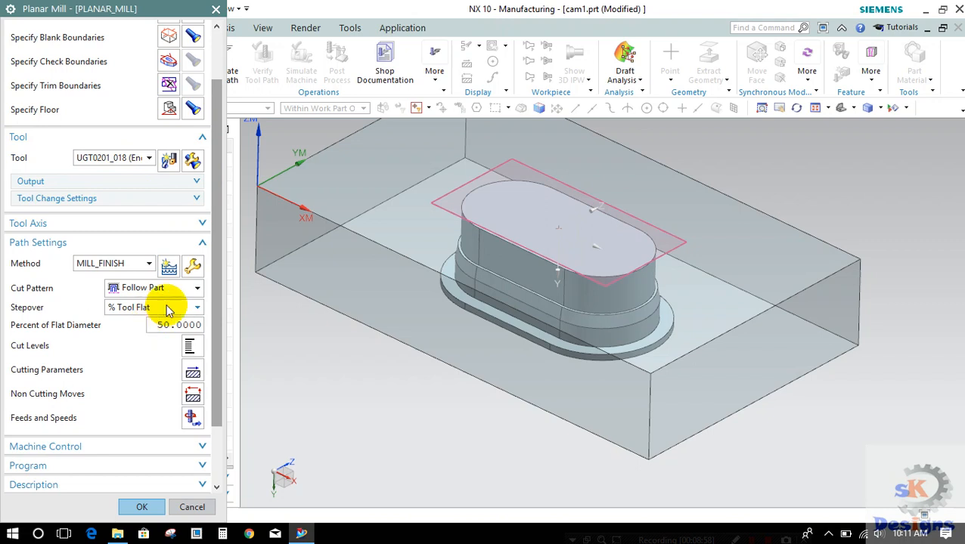
left_click(121, 263)
left_click(121, 266)
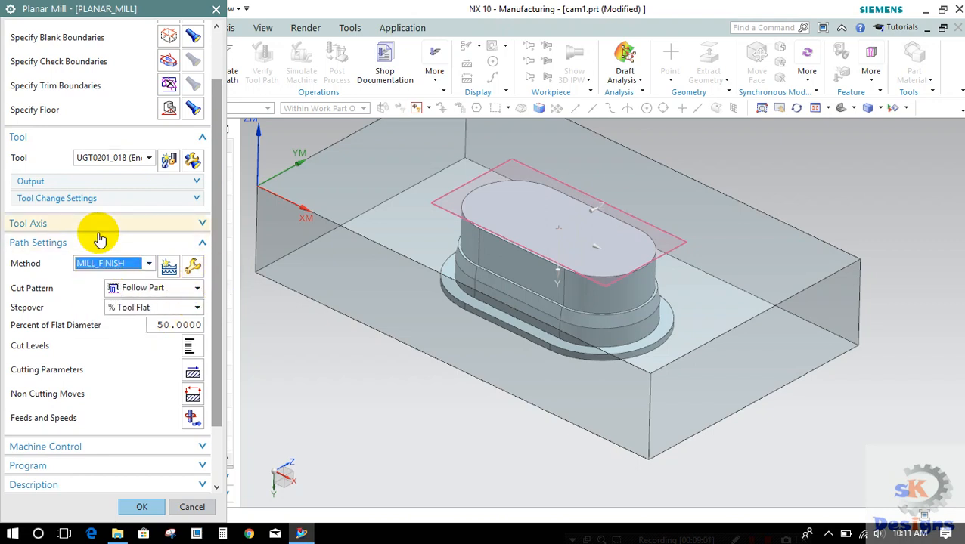
left_click(103, 225)
left_click(127, 241)
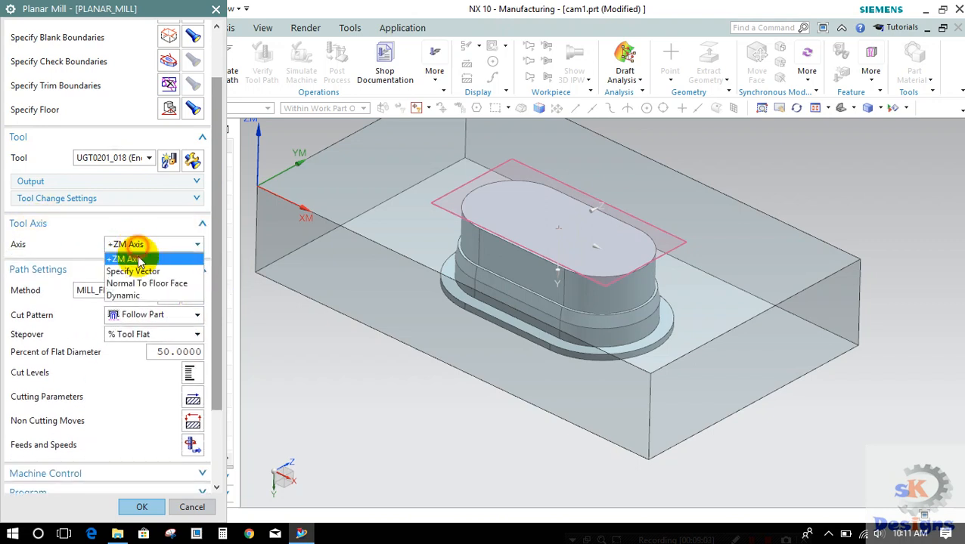
left_click(133, 254)
Step: Set constant cut levels with a common depth per cut of 1
scroll(219, 266, "down", 3)
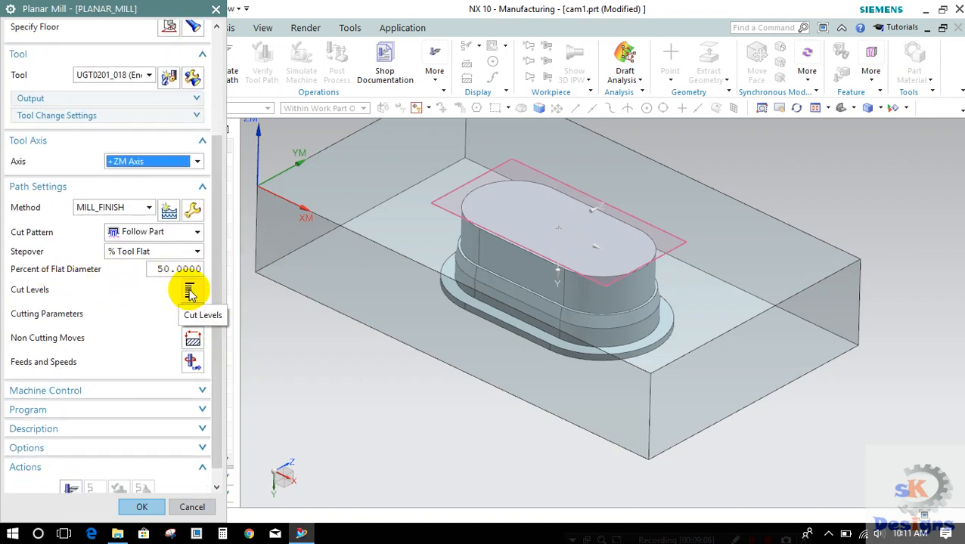
left_click(189, 292)
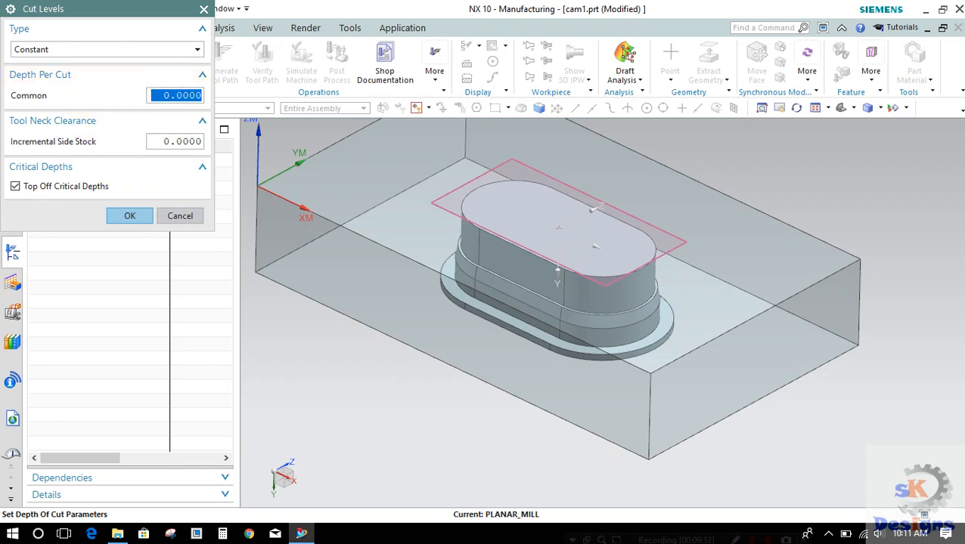
type("1")
left_click(129, 216)
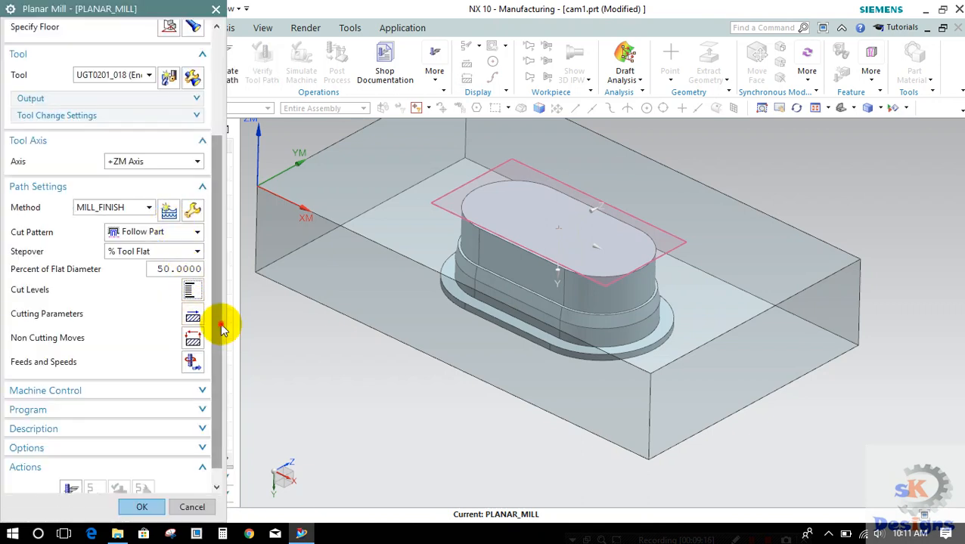
Step: Set the stepover to 30 percent of the tool's flat diameter and generate the tool path
left_click_drag(220, 328, 217, 366)
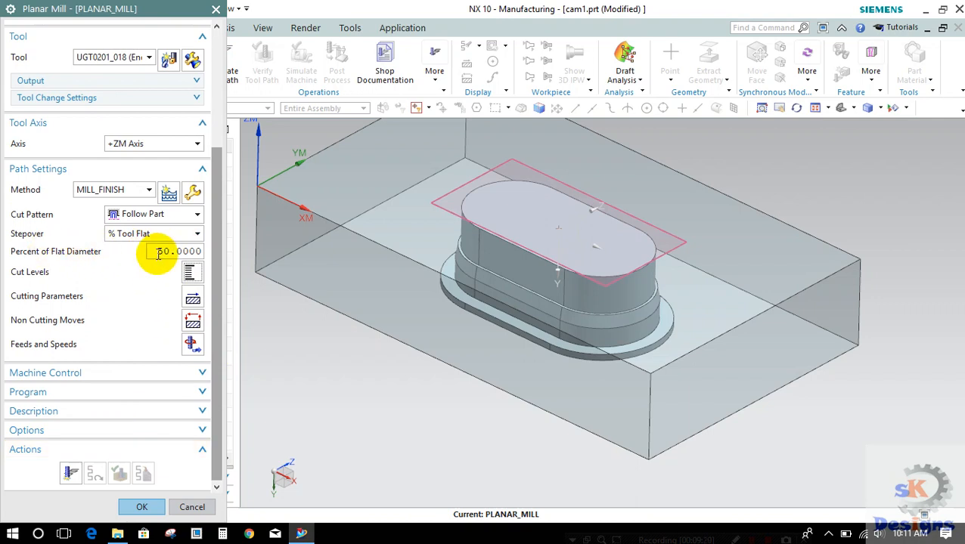
type("30")
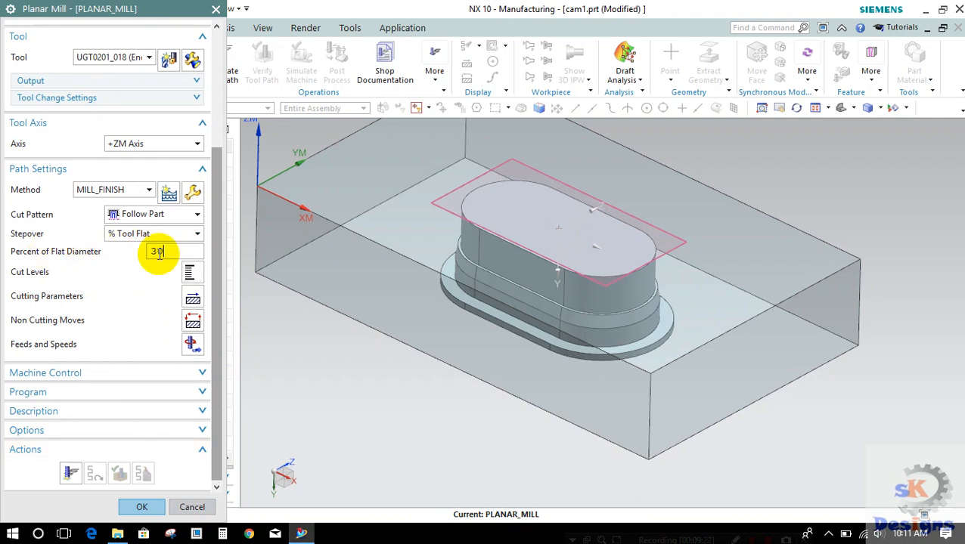
key("Return")
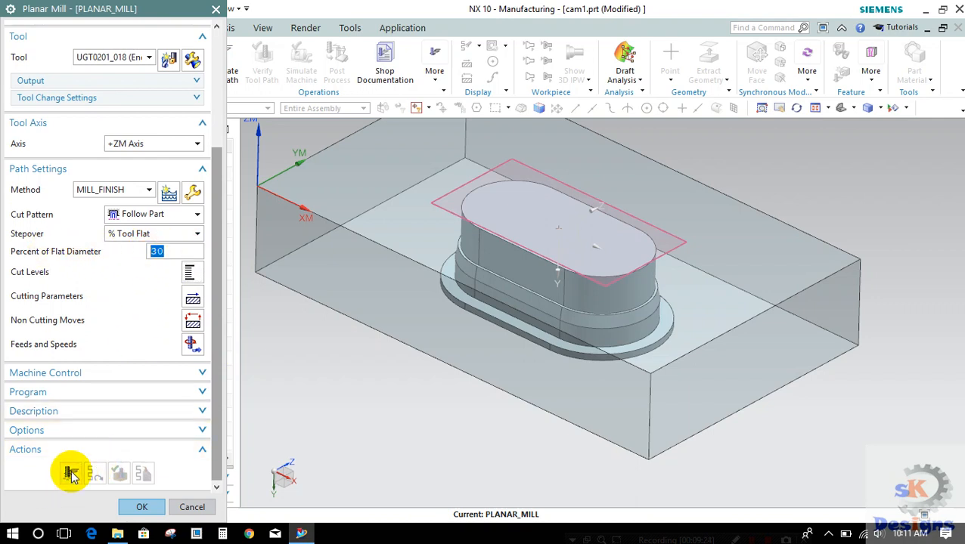
left_click(71, 474)
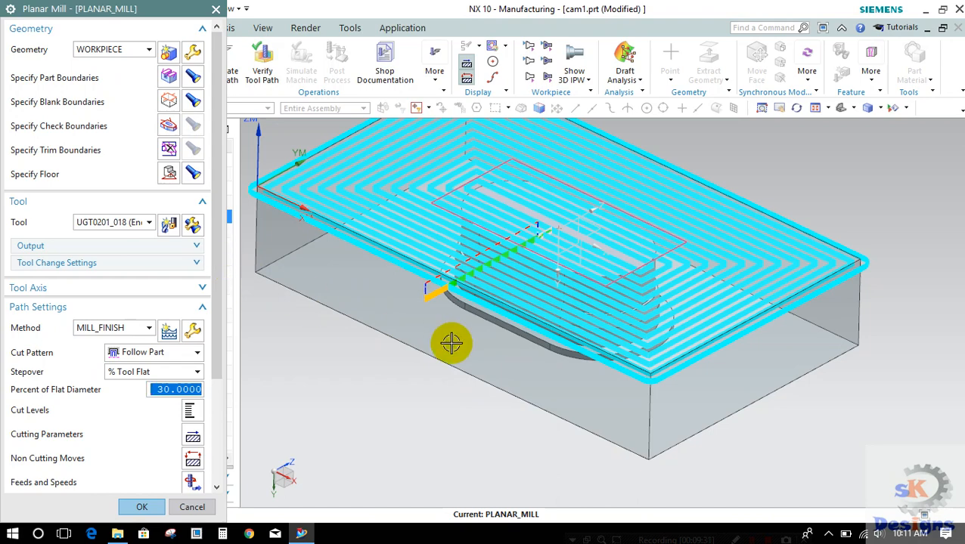
scroll(473, 360, "down", 2)
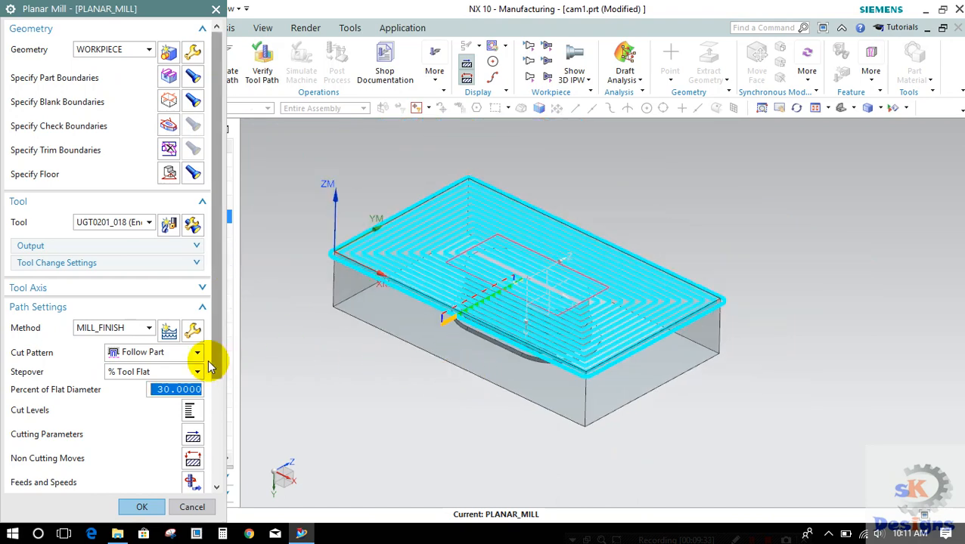
Step: Verify the tool path by playing the 3D Dynamic material removal simulation at animation speed 7, closing the visualization when it ends
scroll(219, 469, "down", 3)
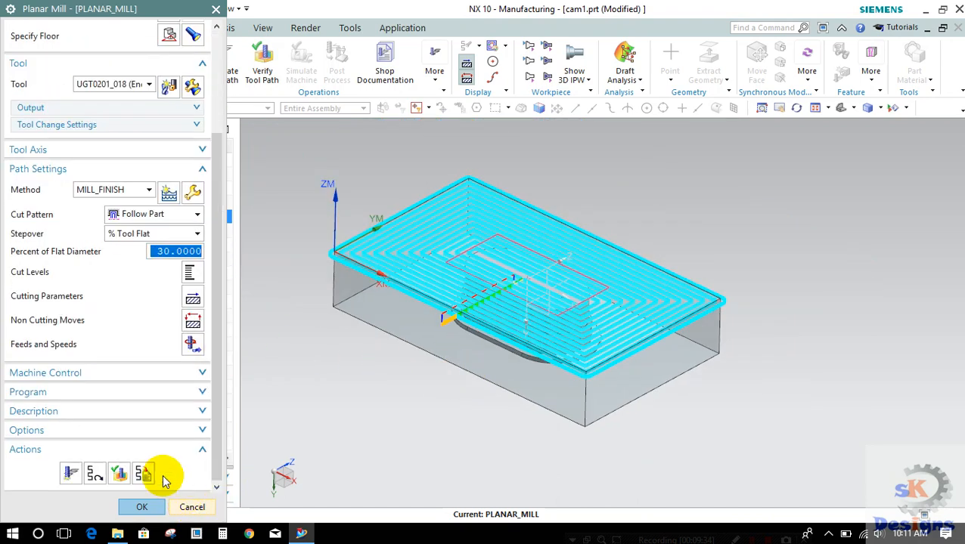
left_click(116, 475)
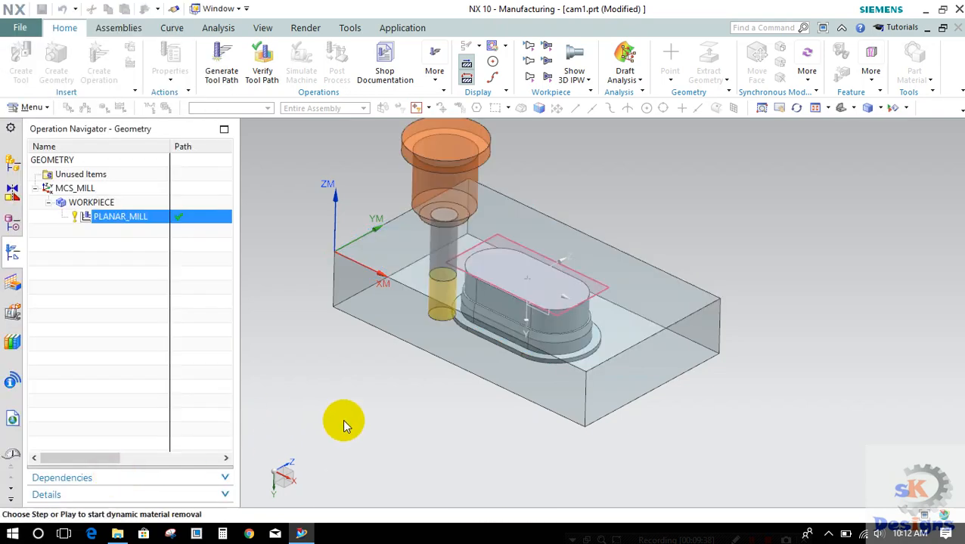
scroll(427, 412, "up", 1)
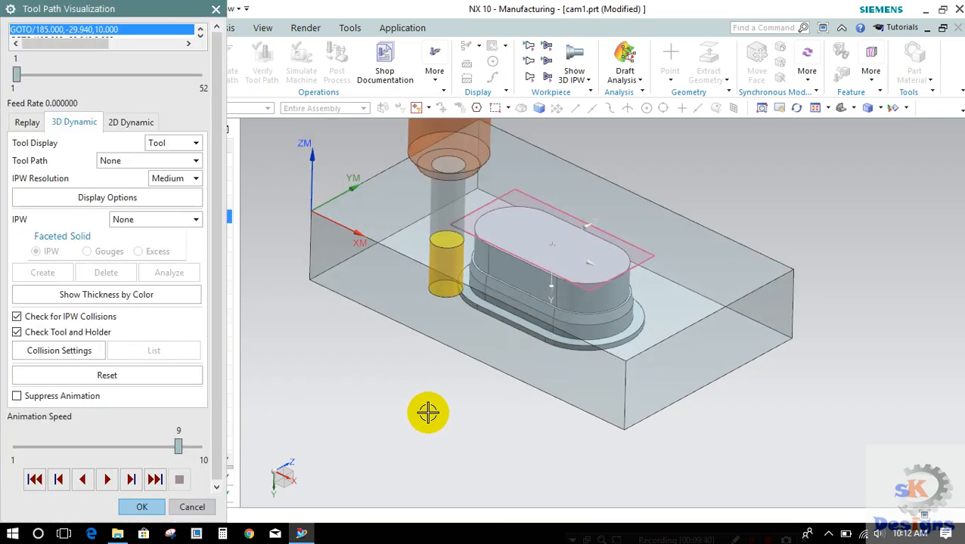
scroll(427, 412, "down", 1)
middle_click_drag(427, 411, 454, 389)
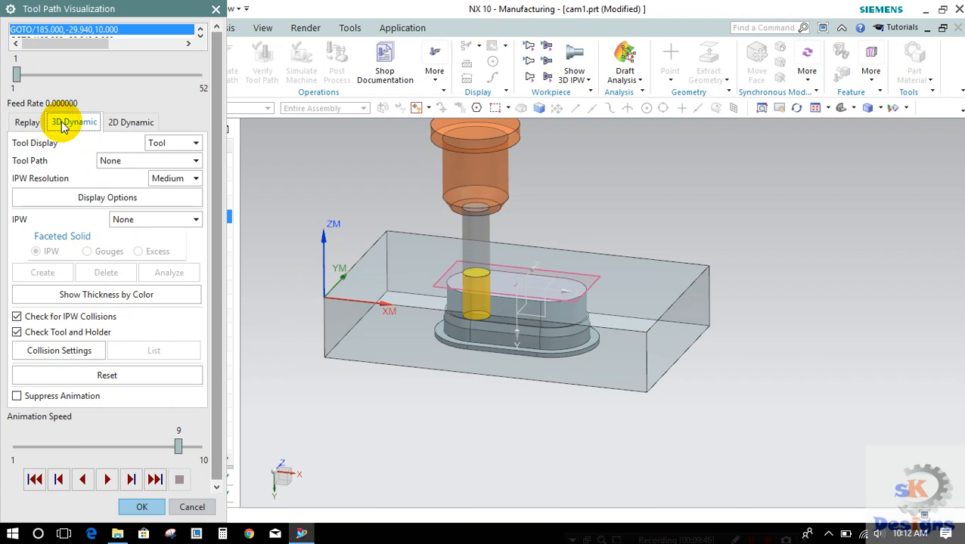
left_click(85, 451)
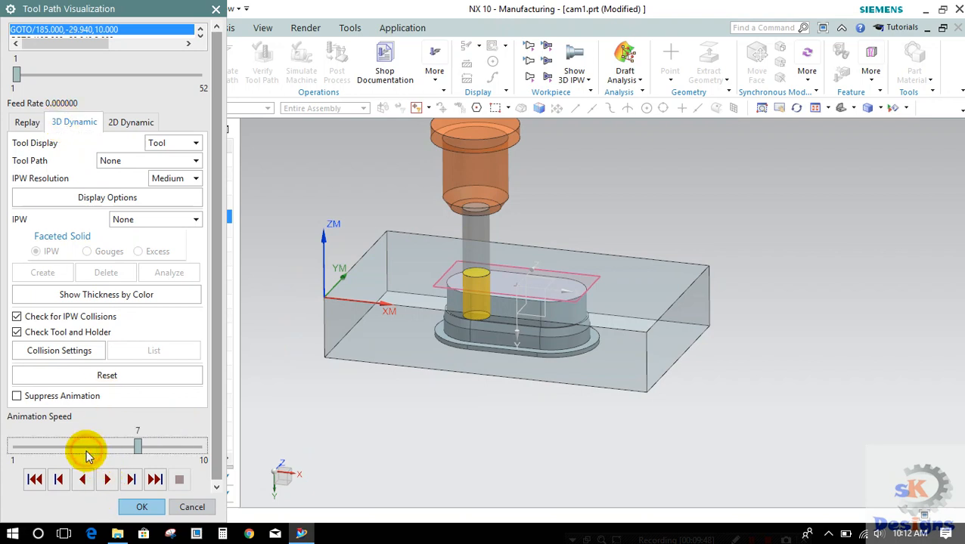
left_click(109, 478)
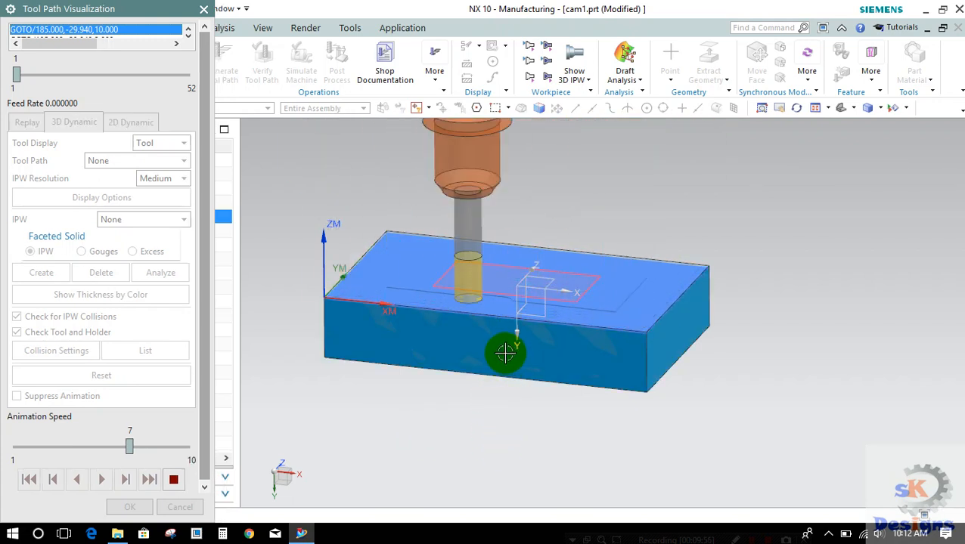
scroll(505, 348, "up", 1)
scroll(505, 348, "up", 1)
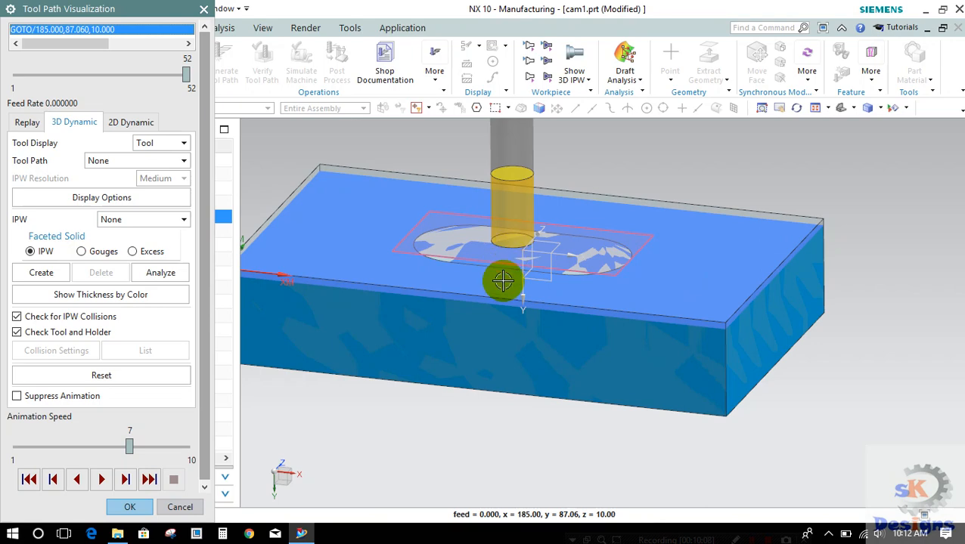
scroll(503, 280, "down", 2)
left_click(123, 507)
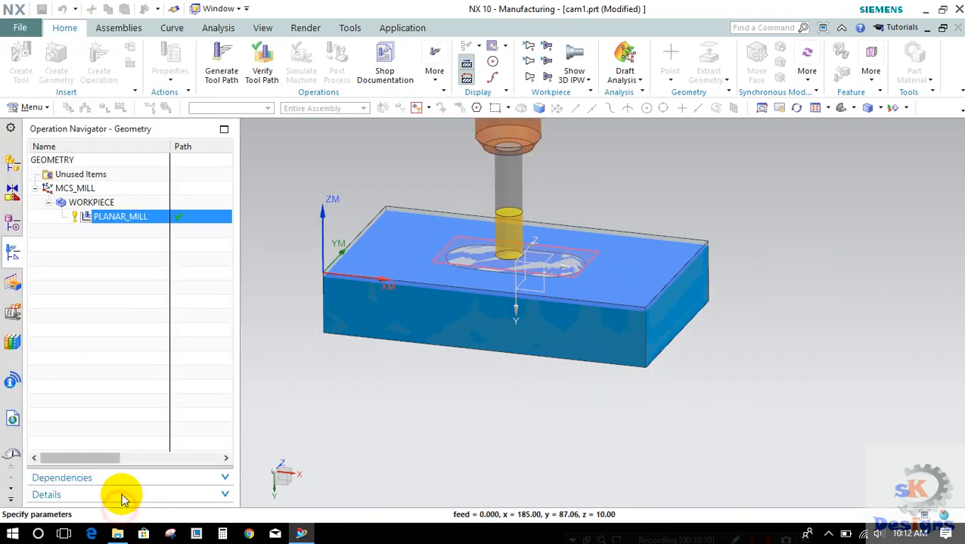
Step: Accept the completed PLANAR_MILL operation
left_click(151, 508)
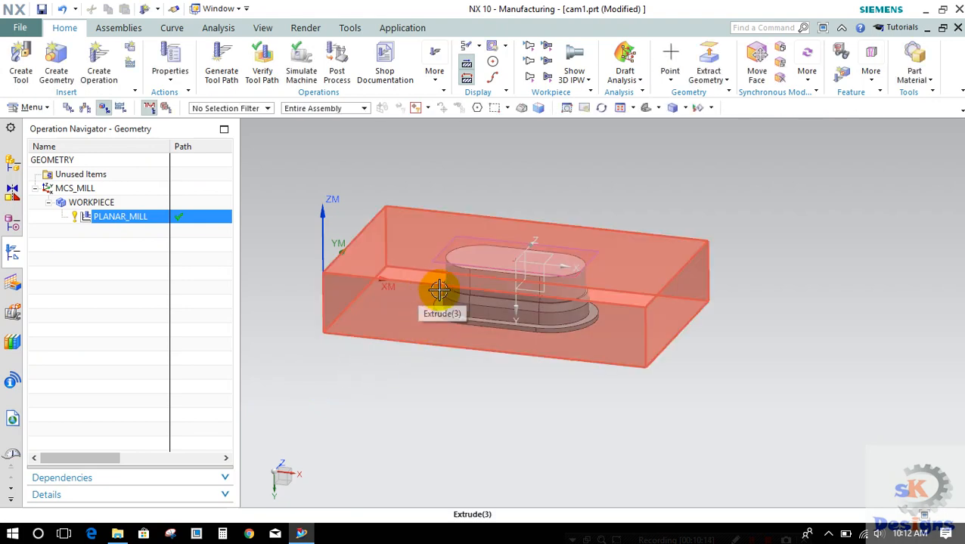
scroll(454, 280, "up", 3)
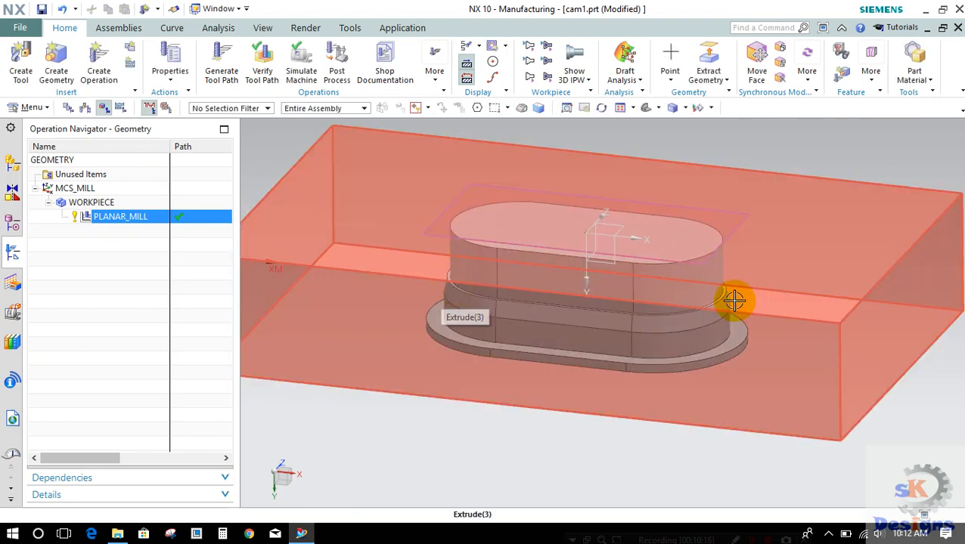
middle_click_drag(567, 304, 454, 313)
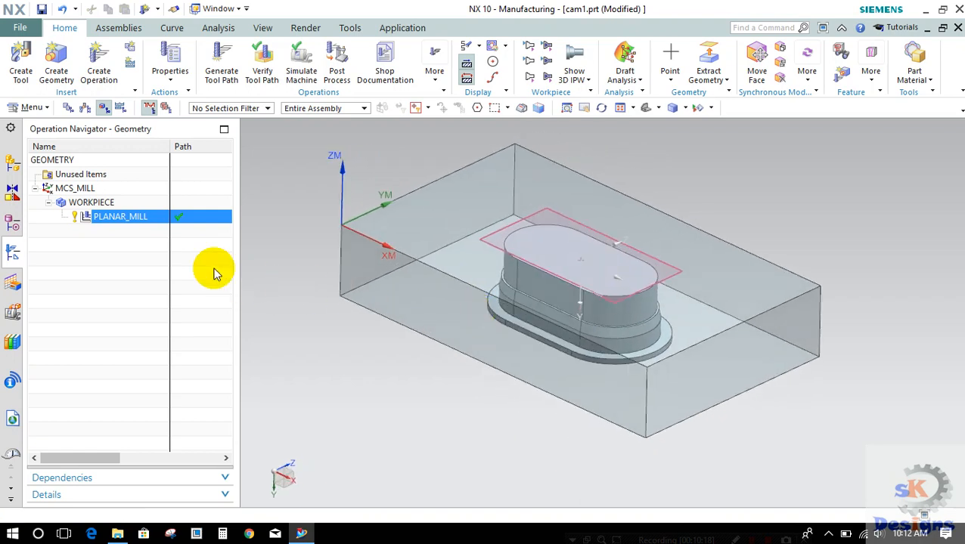
Step: Create a mill_planar Floor and Wall with IPW operation using the EMC5 tool, WORKPIECE geometry and the MILL_FINISH method
left_click(98, 64)
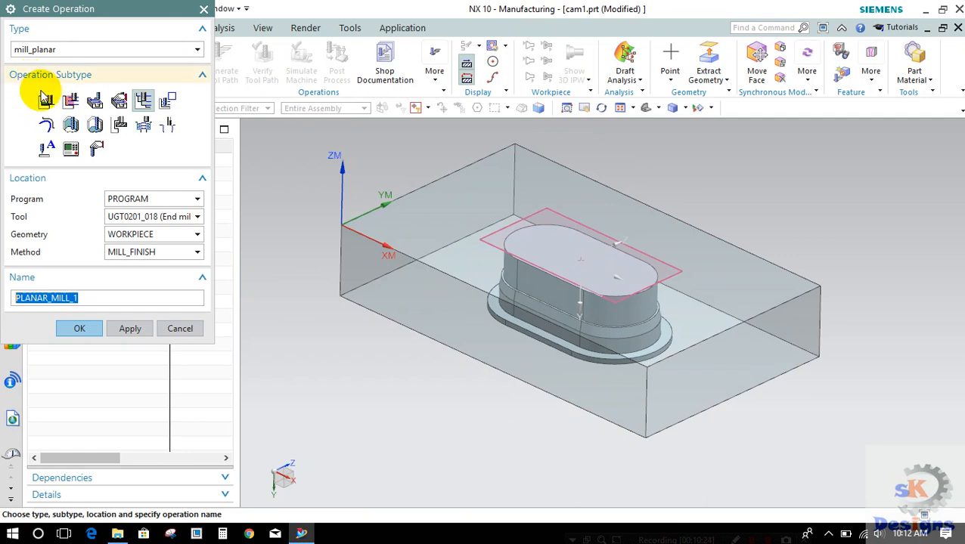
mouse_move(71, 110)
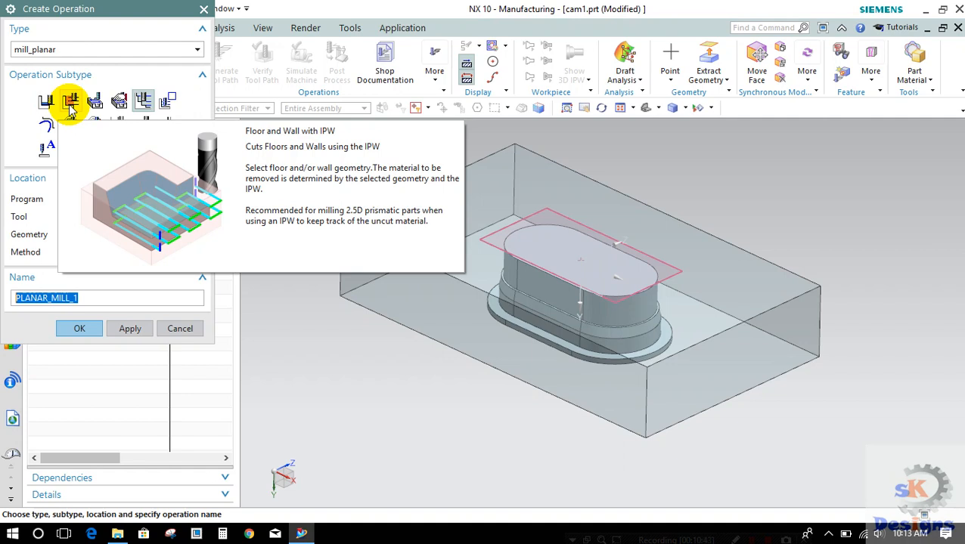
left_click(71, 102)
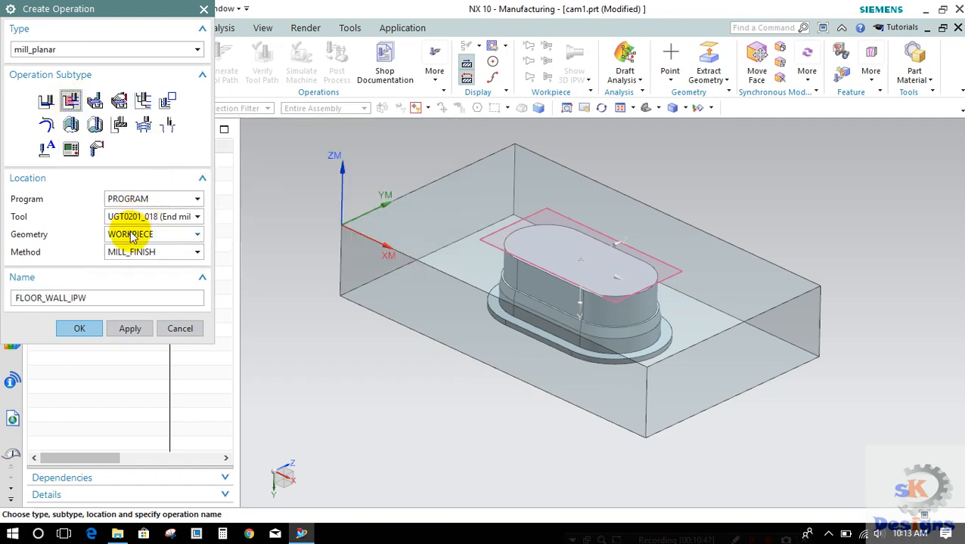
left_click(133, 217)
left_click(133, 233)
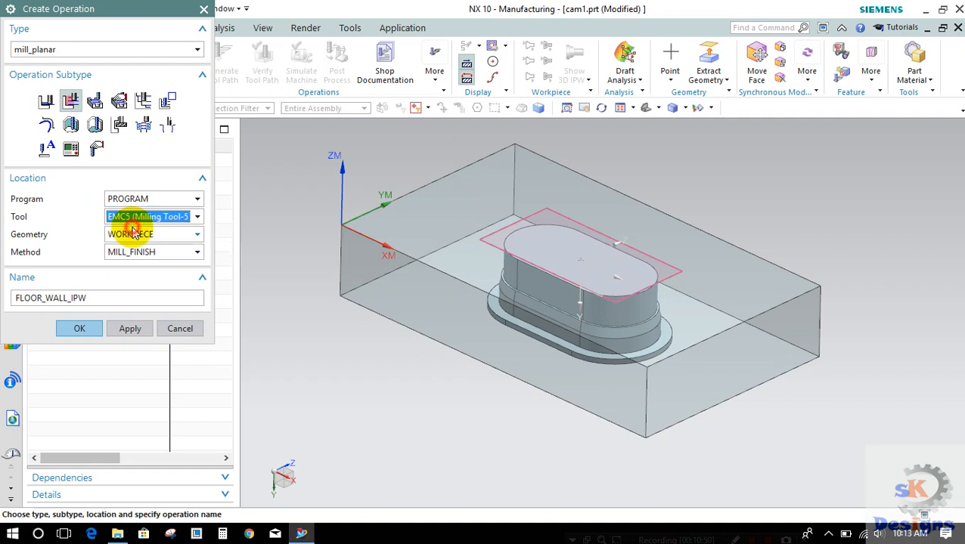
left_click(129, 235)
left_click(121, 274)
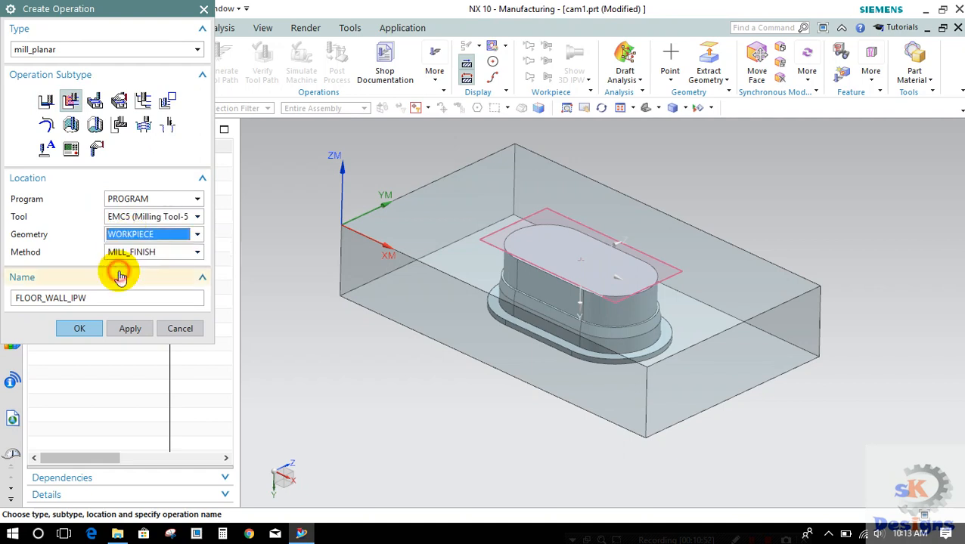
left_click(81, 329)
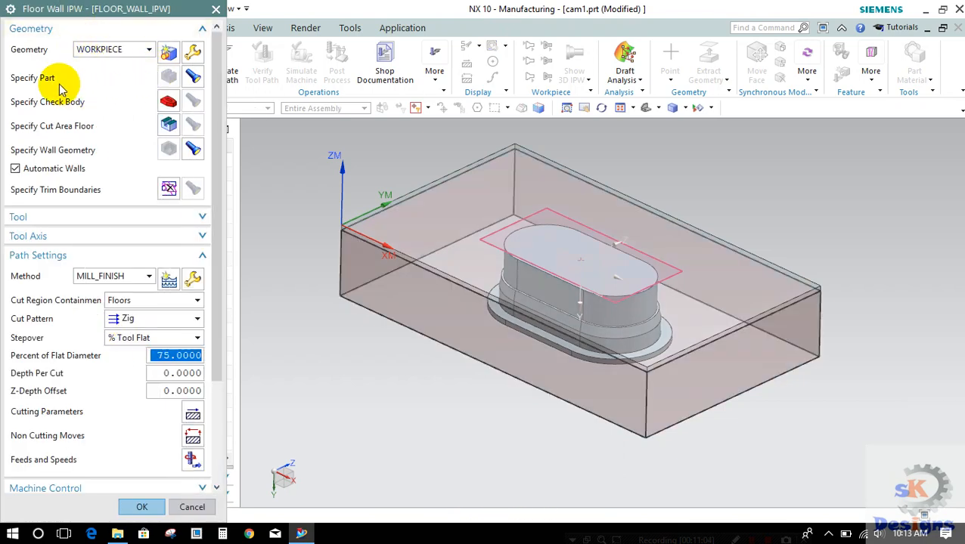
Step: Display the specified part and set the punch body's narrow ledge face around its upper section as the cut area floor
left_click(192, 83)
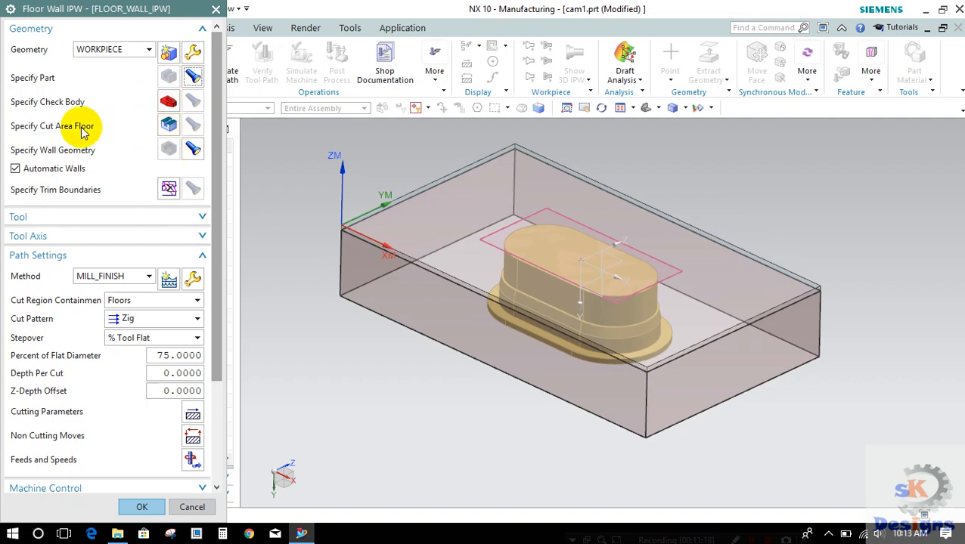
left_click(167, 125)
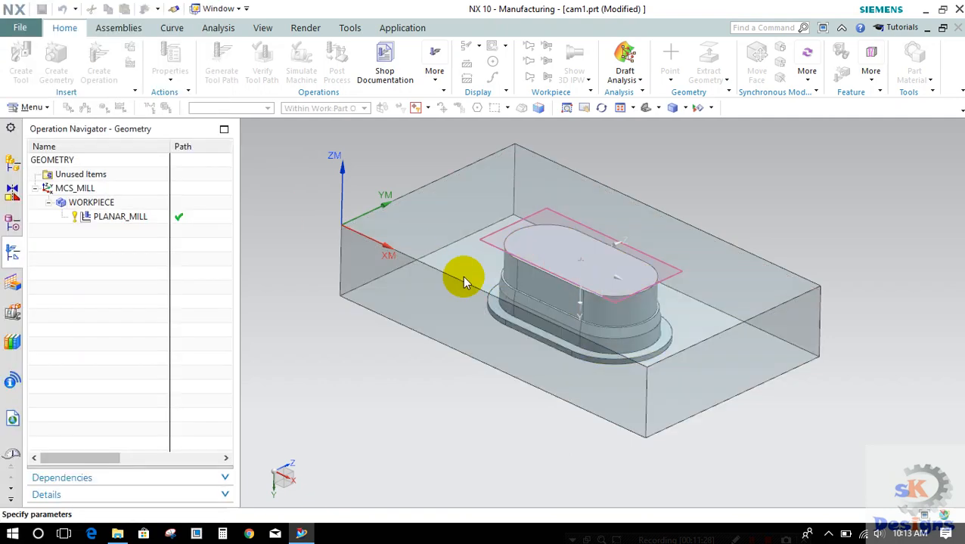
scroll(492, 269, "up", 5)
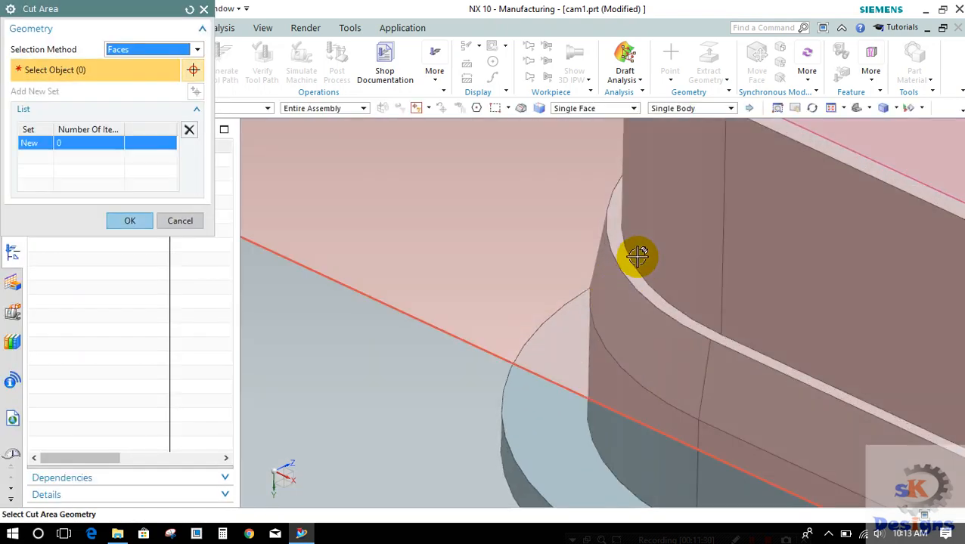
right_click(630, 260)
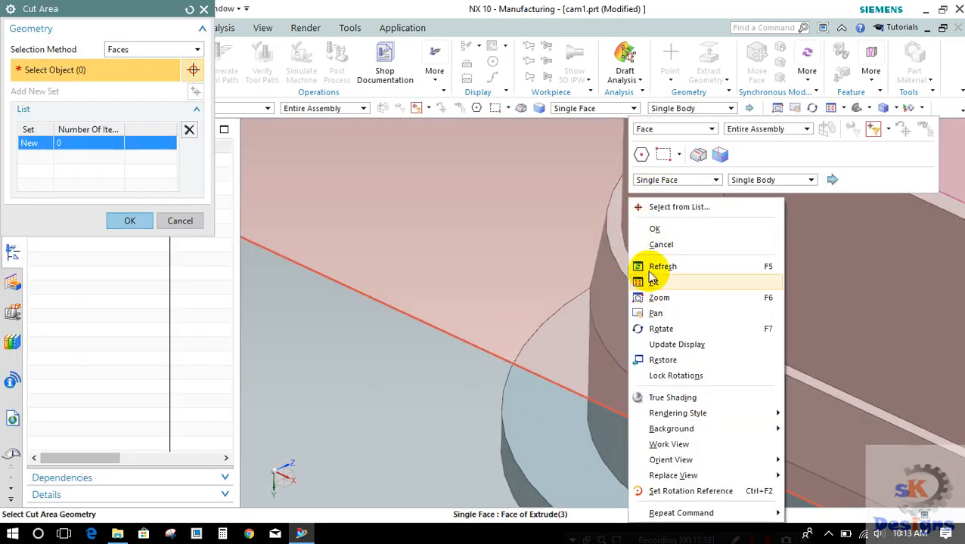
left_click(659, 214)
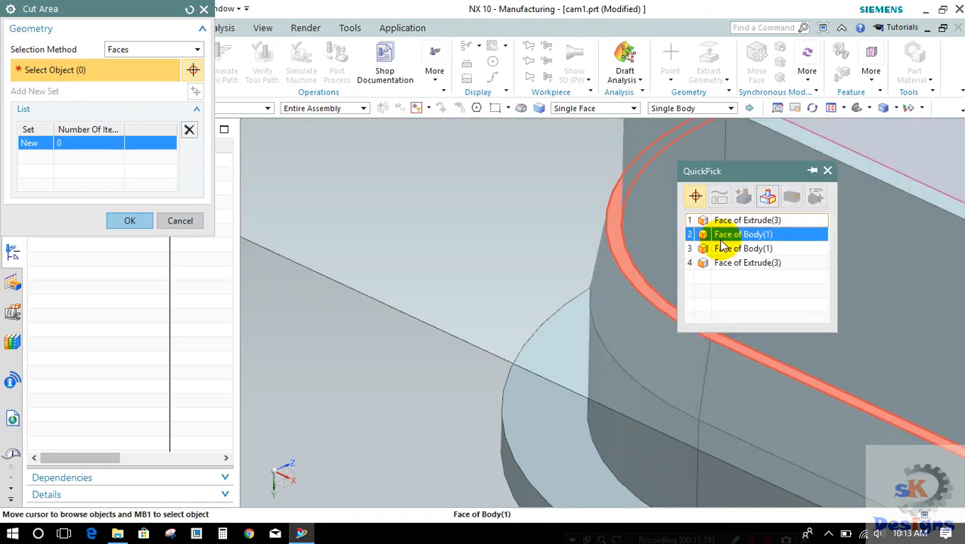
left_click(719, 240)
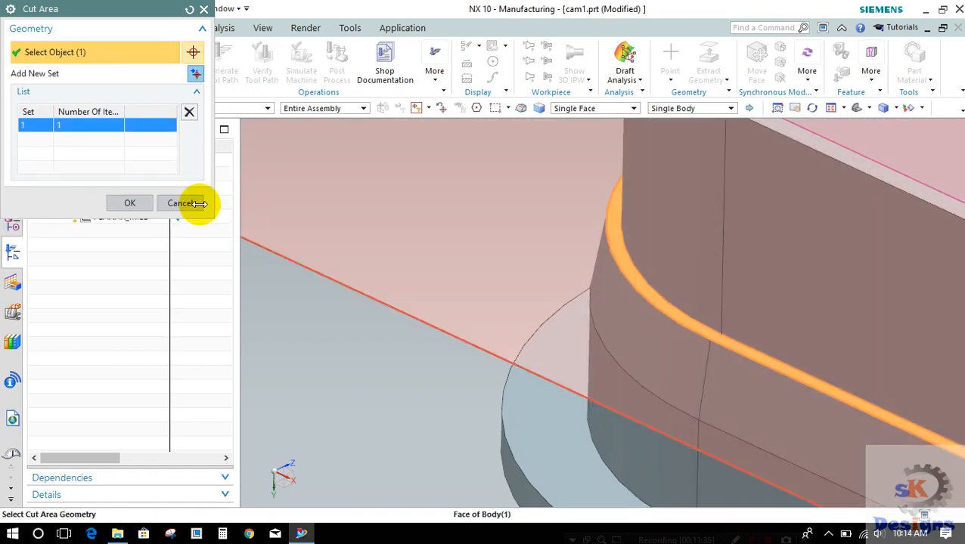
left_click(132, 199)
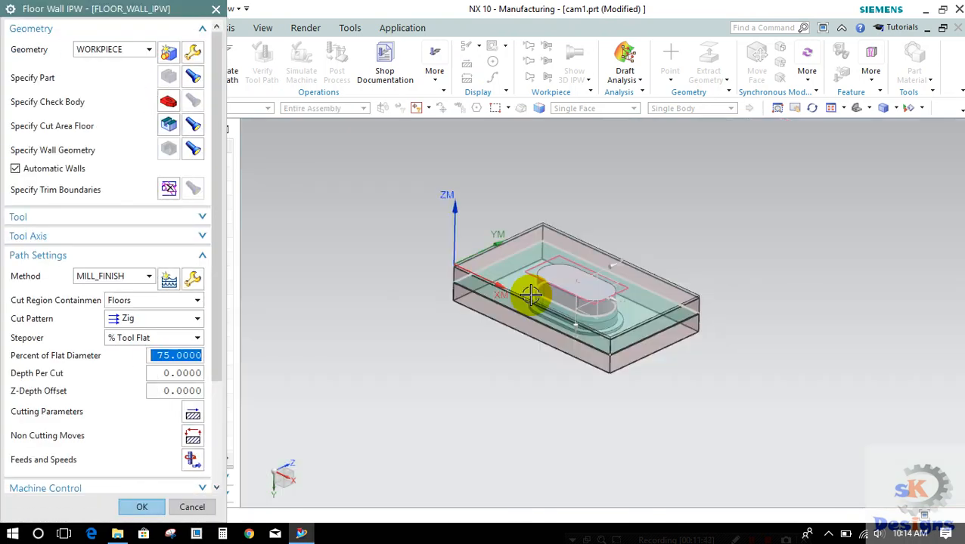
Step: Set the floor and wall operation's depth per cut to 2
scroll(531, 294, "up", 2)
left_click(168, 373)
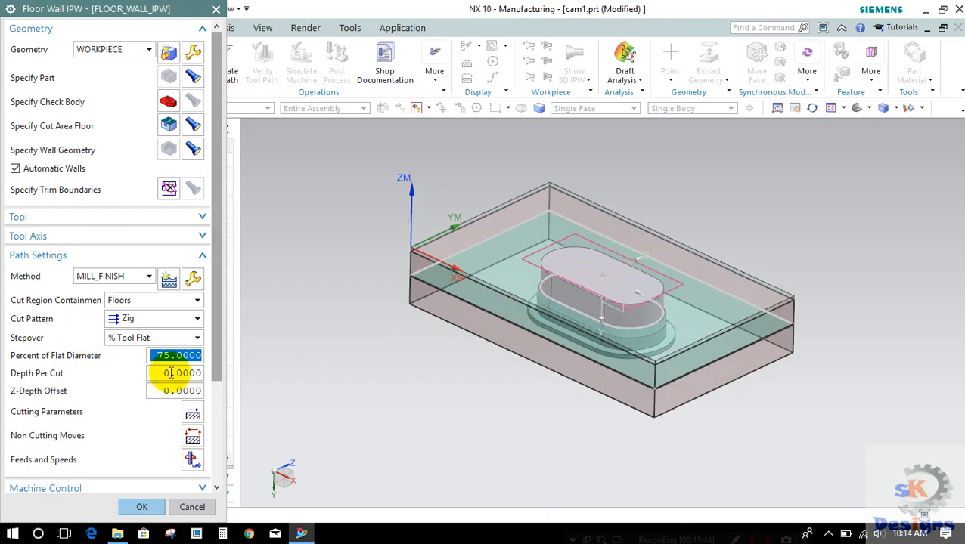
type("2")
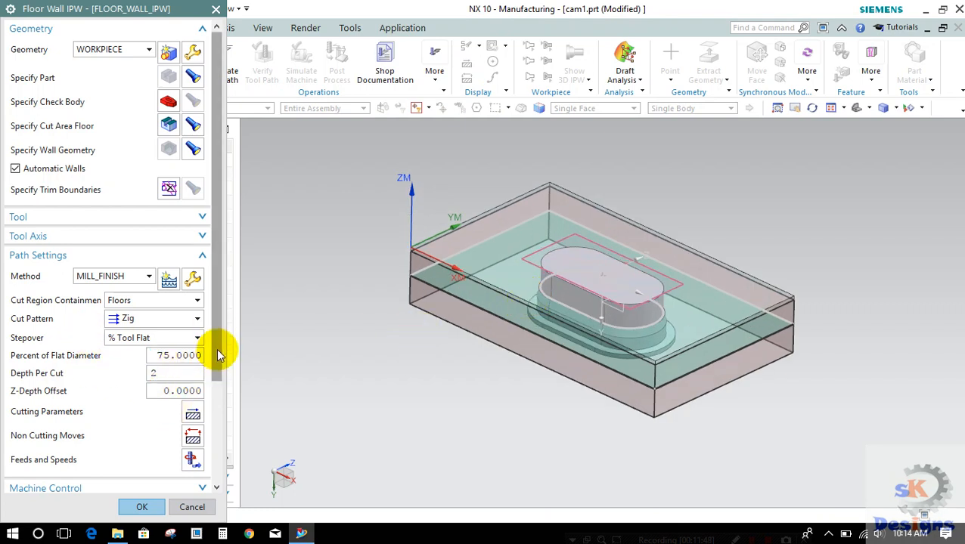
Step: Set the cut pattern to Follow Part and generate the floor and wall tool path
left_click(183, 318)
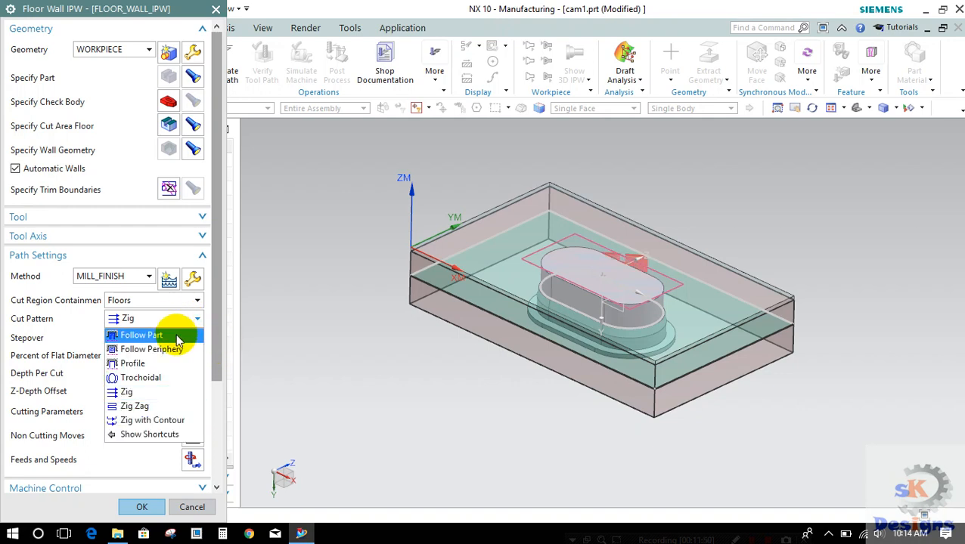
left_click(173, 335)
left_click(197, 318)
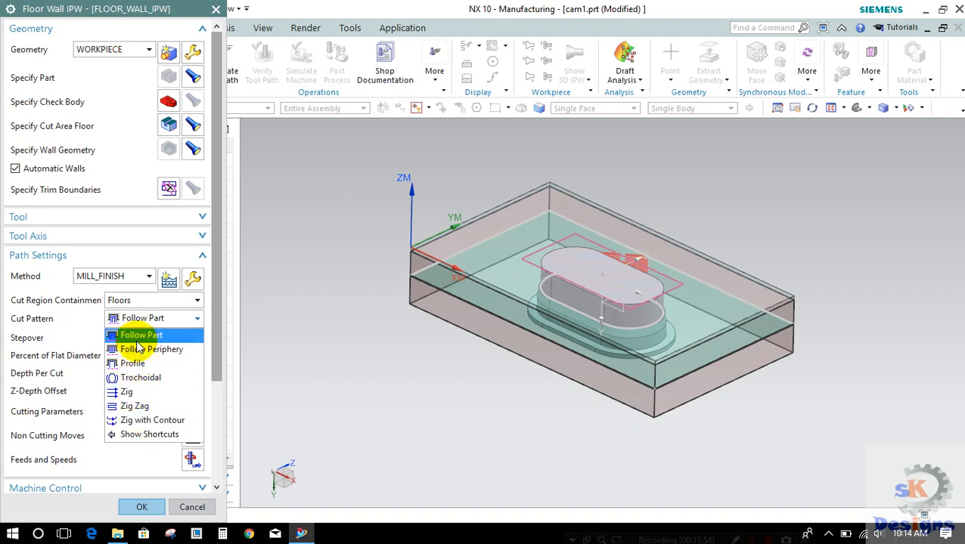
left_click(136, 335)
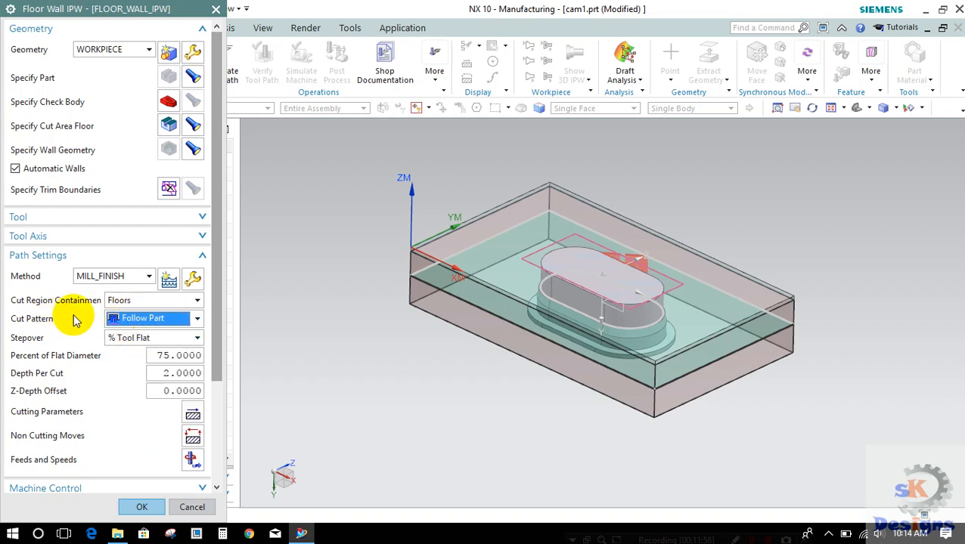
left_click(202, 318)
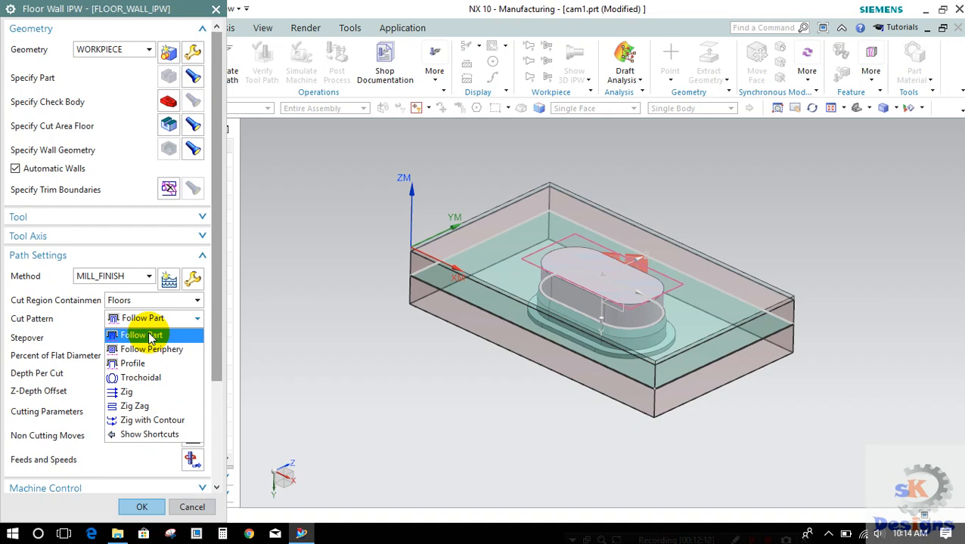
left_click(149, 337)
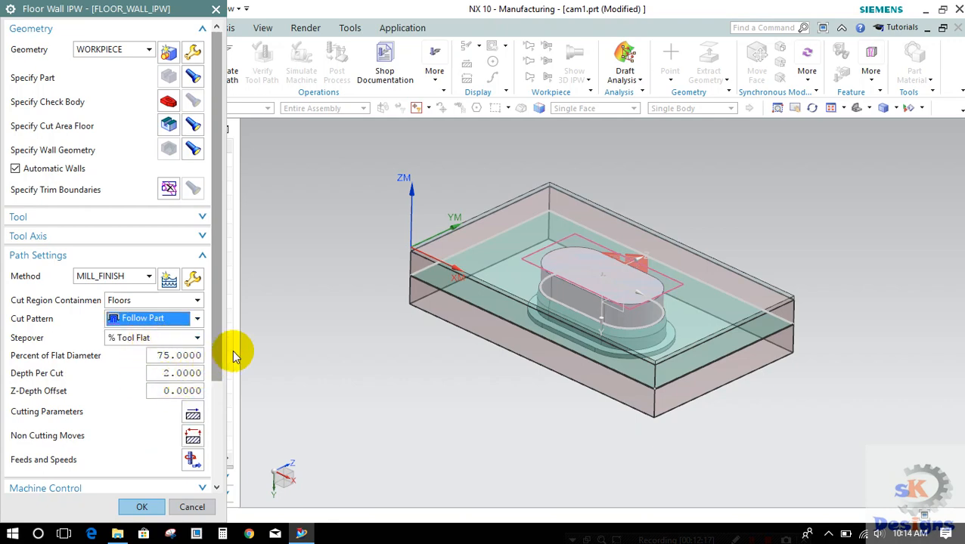
left_click_drag(217, 365, 206, 465)
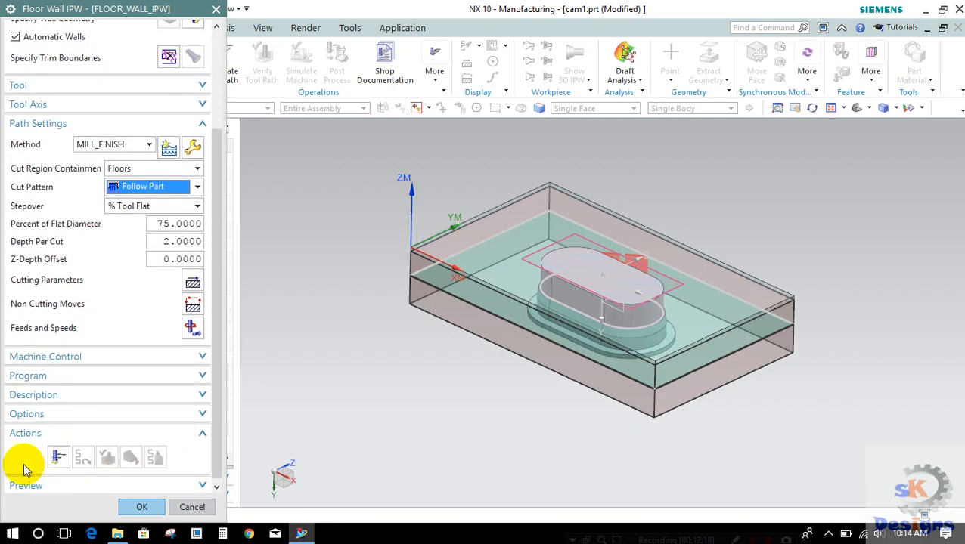
left_click(56, 458)
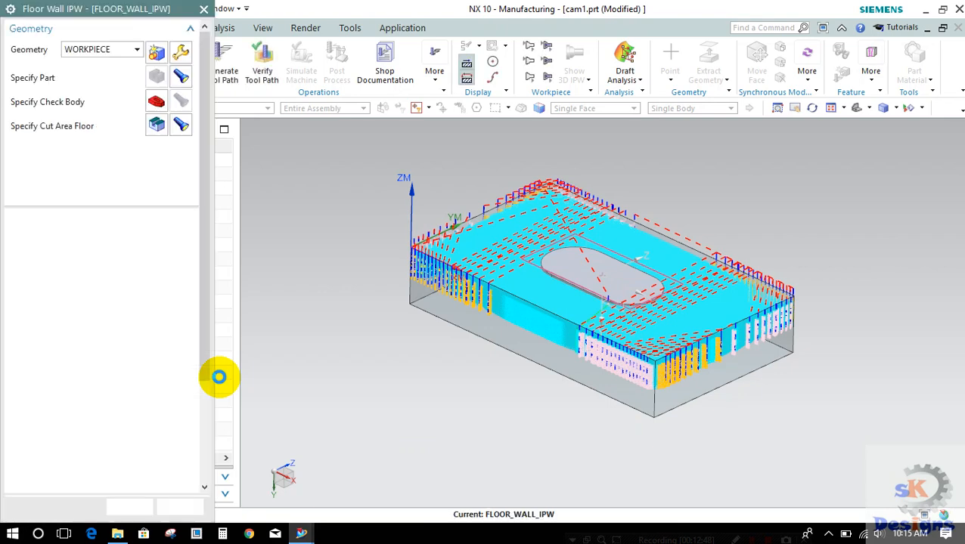
Step: Verify the tool path with the 3D Dynamic simulation at animation speed 10, inspect the cut around the punch and close the visualization
scroll(219, 378, "down", 1)
scroll(209, 384, "down", 1)
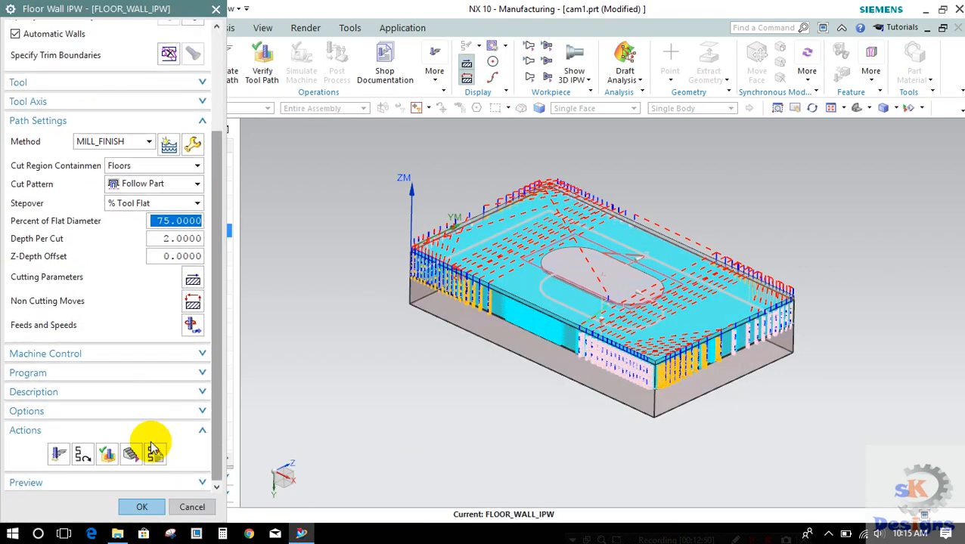
left_click(105, 454)
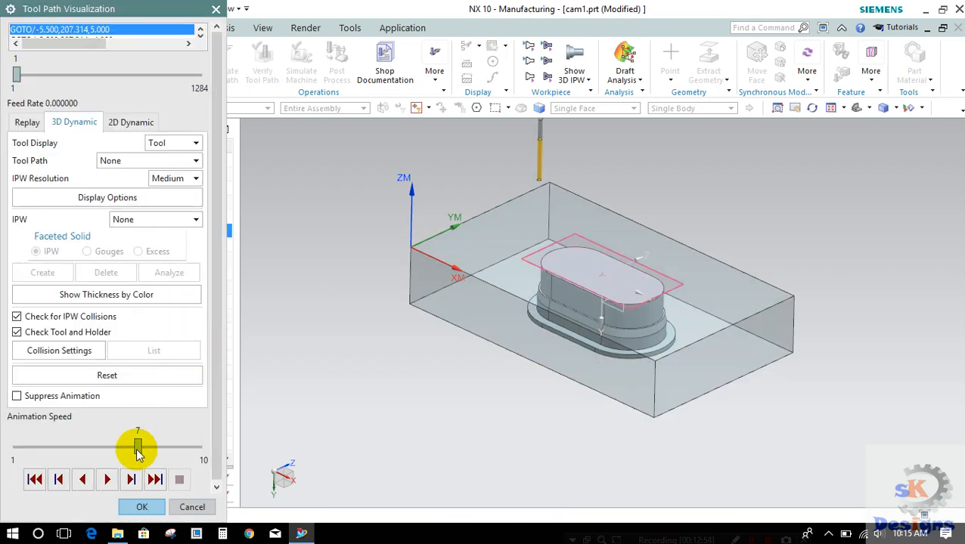
left_click(108, 479)
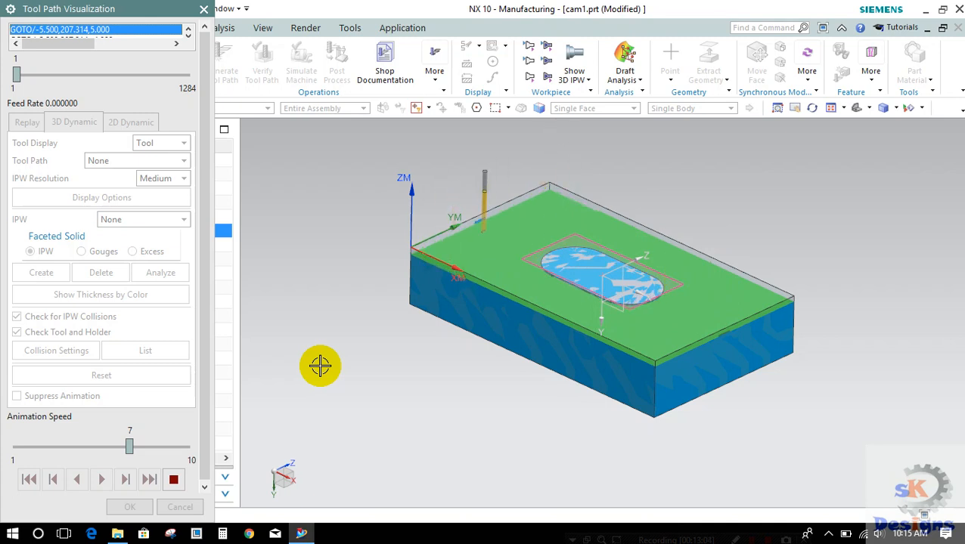
left_click(184, 447)
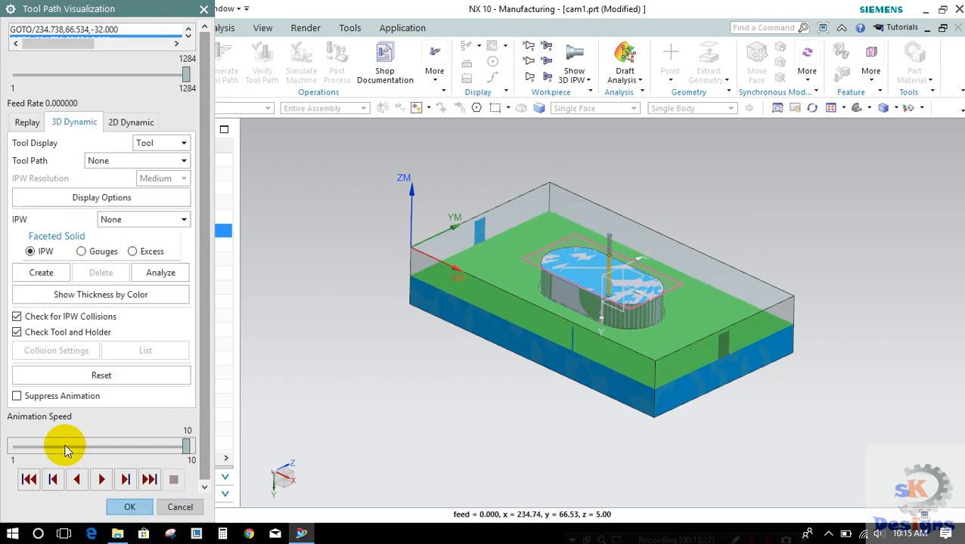
scroll(521, 301, "up", 5)
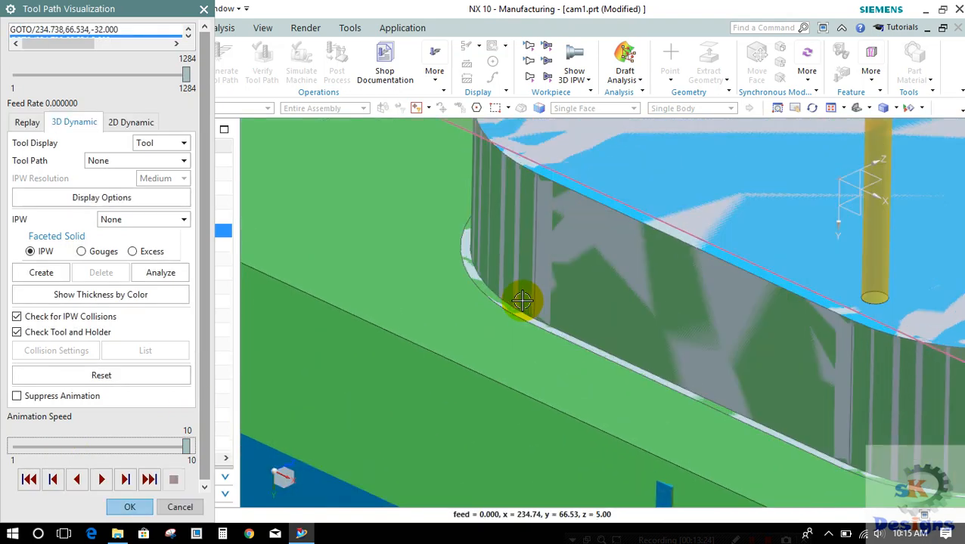
scroll(522, 300, "up", 2)
scroll(452, 270, "down", 2)
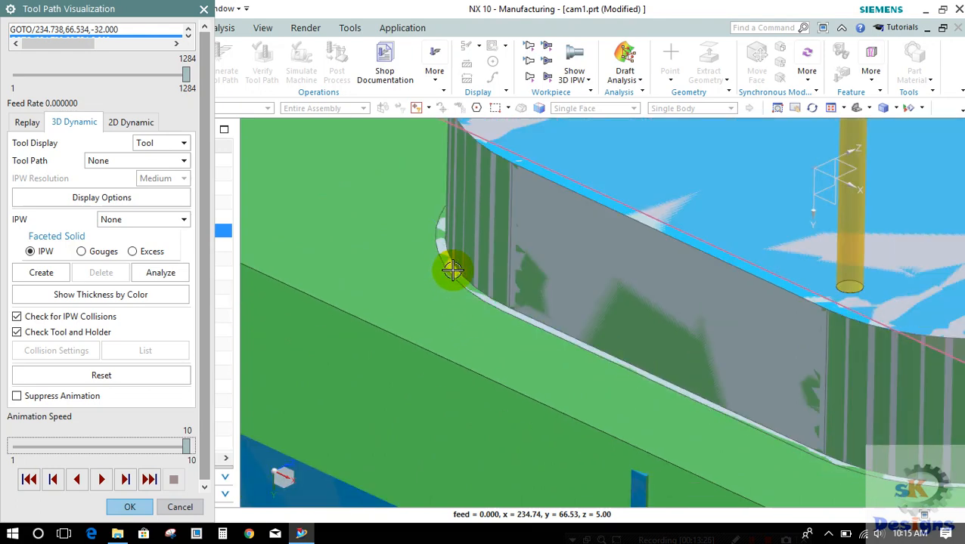
scroll(453, 270, "down", 6)
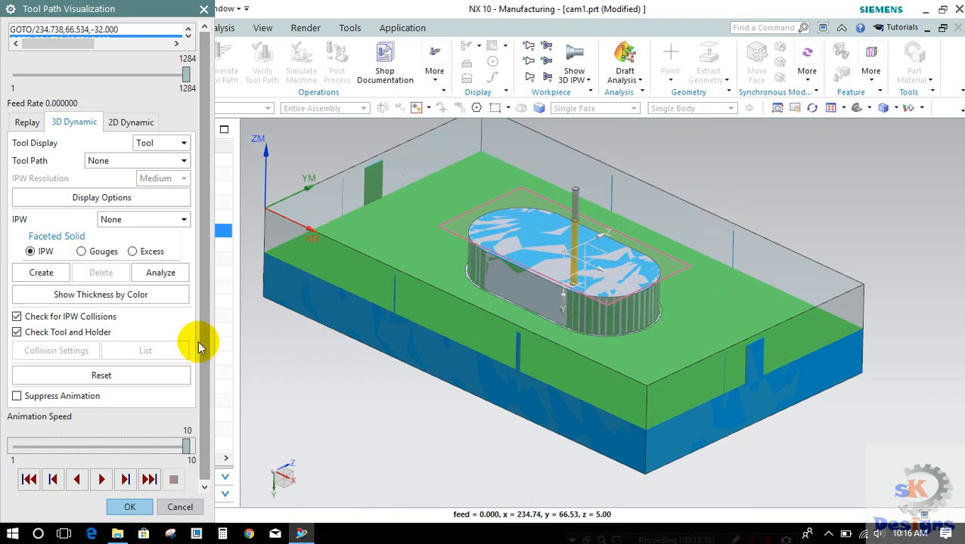
left_click(131, 509)
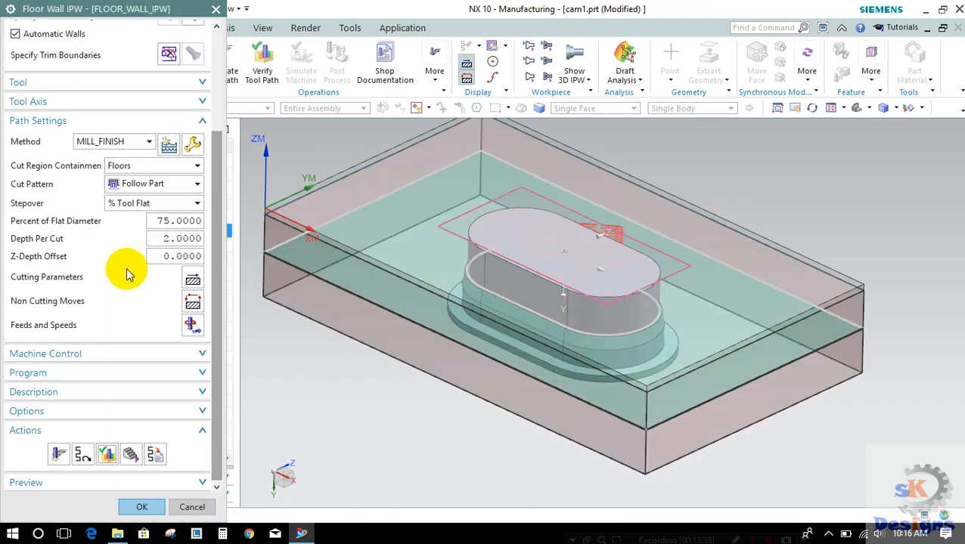
Step: Set the tool overhang to 95 % of the tool in the containment cutting parameters and regenerate the floor and wall tool path
left_click(193, 277)
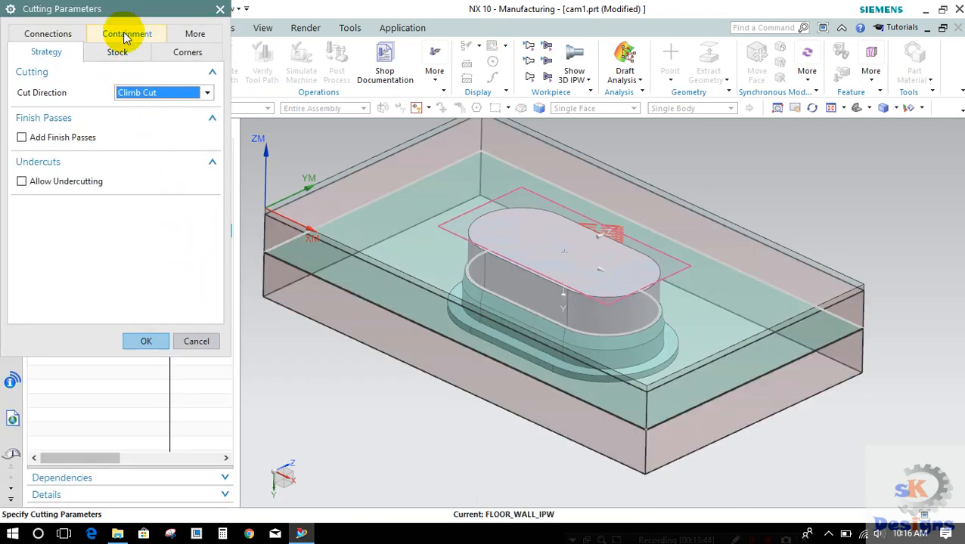
left_click(126, 35)
double_click(133, 261)
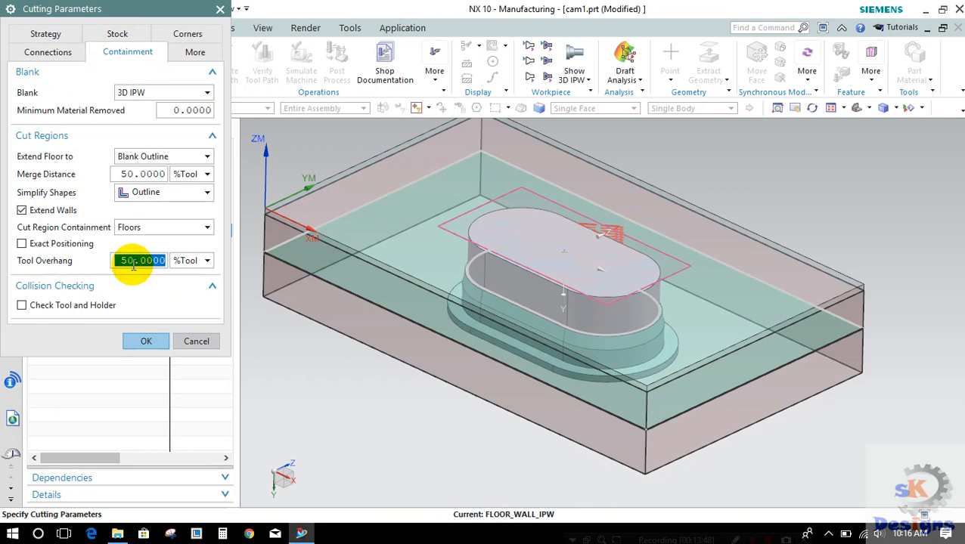
type("100")
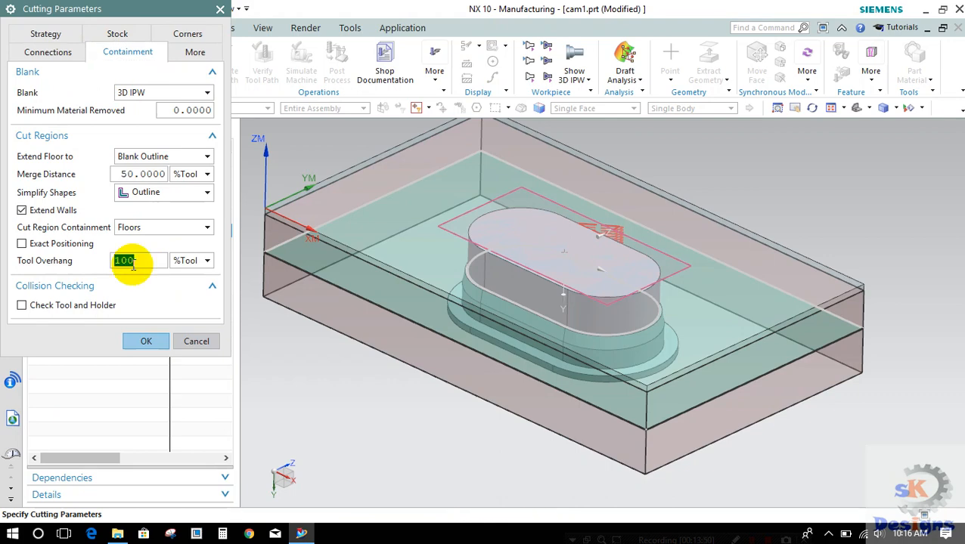
type("95")
double_click(131, 263)
left_click(141, 340)
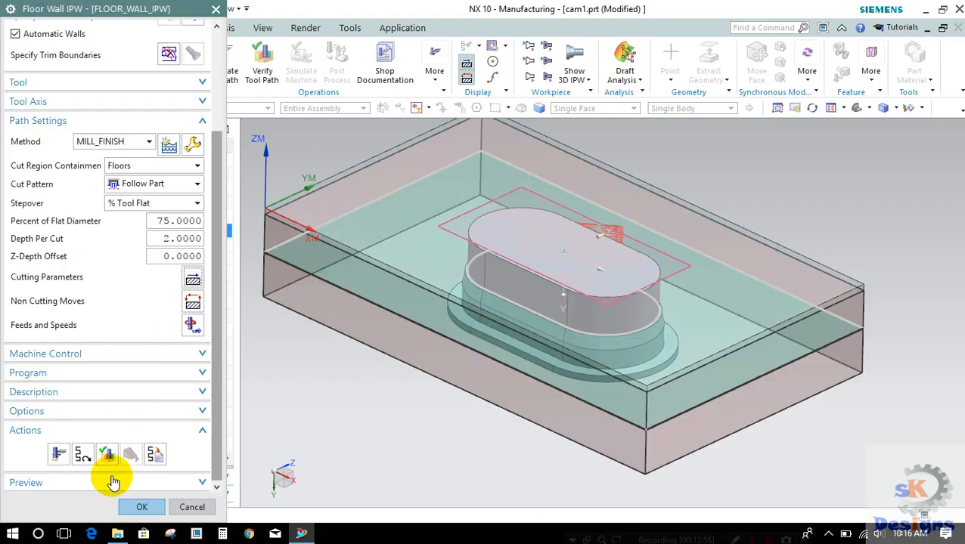
left_click(60, 455)
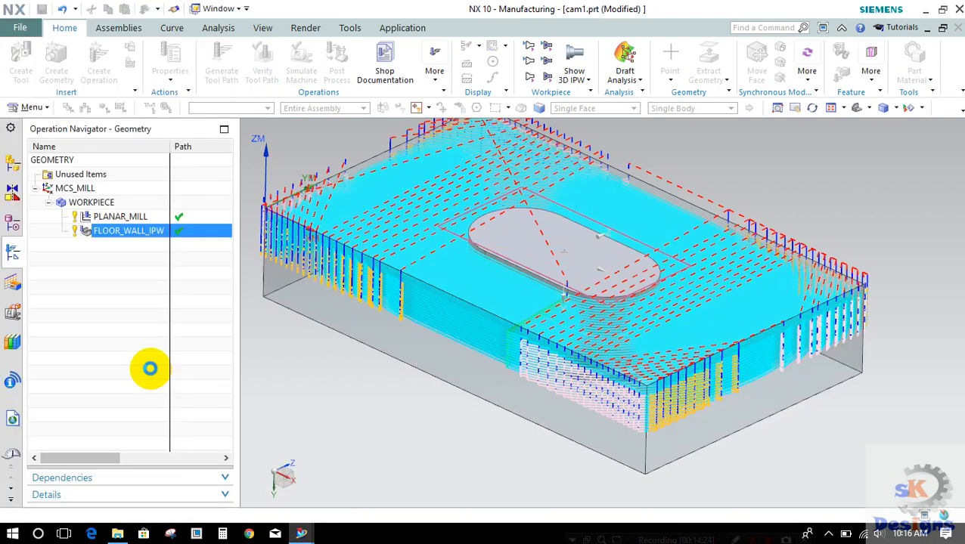
Step: Reopen the FLOOR_WALL_IPW operation, verify its tool path with the 3D Dynamic simulation, and close the visualization and the operation
double_click(148, 252)
scroll(165, 380, "down", 2)
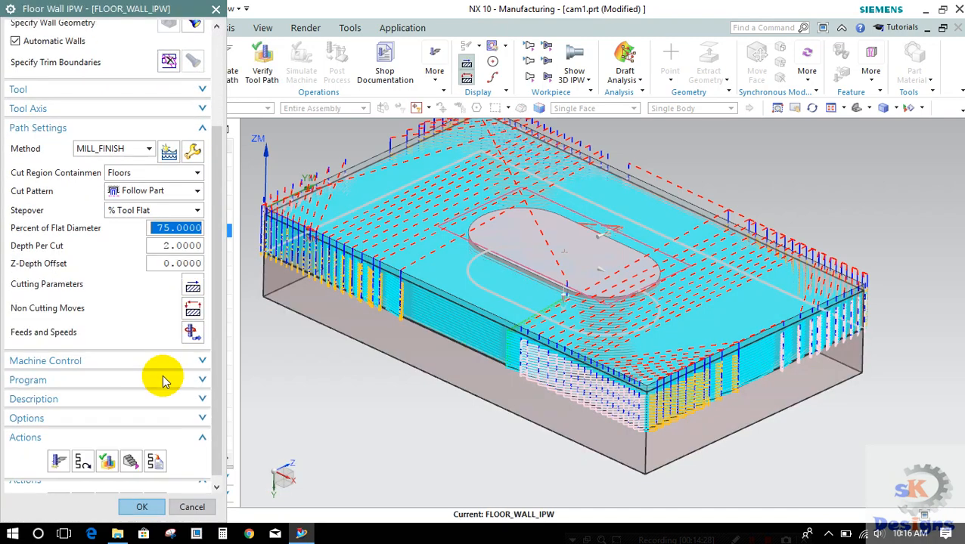
left_click(113, 456)
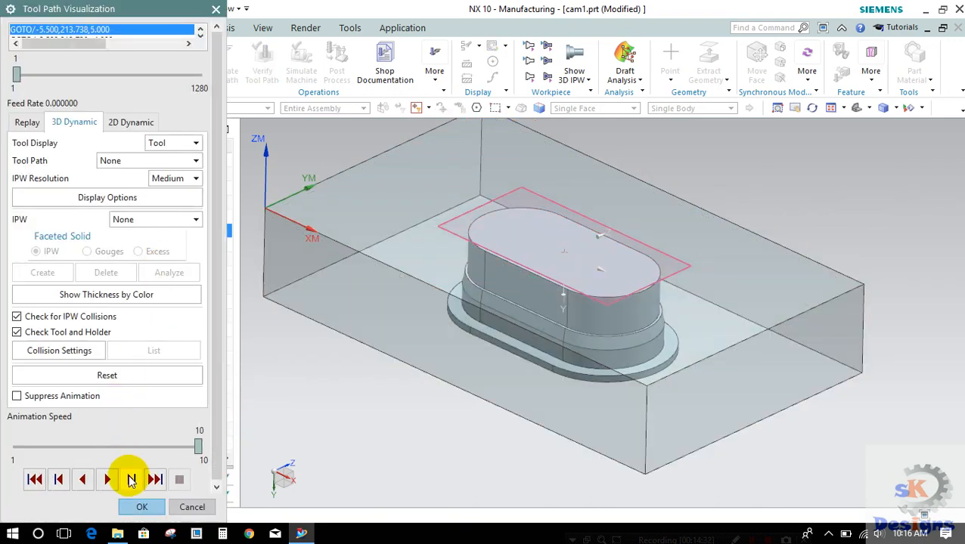
left_click(106, 477)
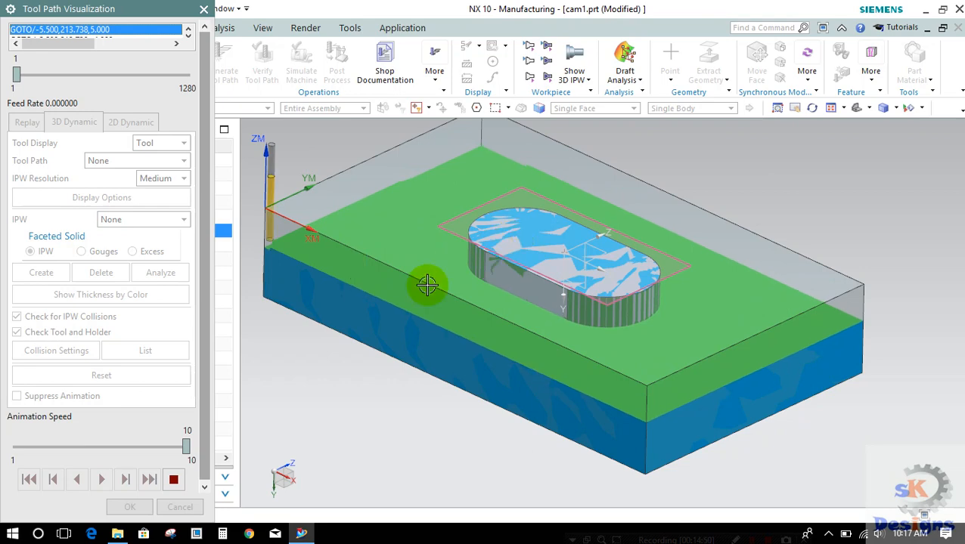
left_click(175, 481)
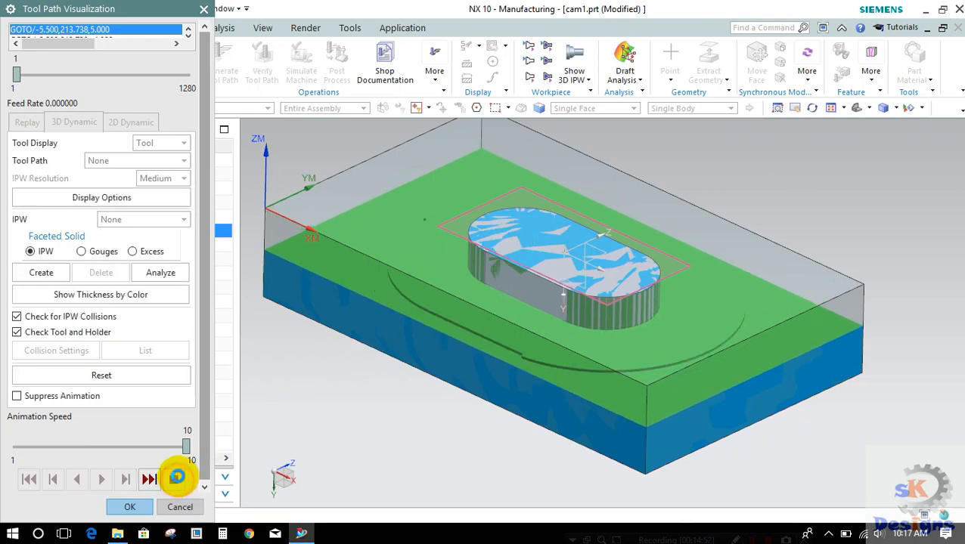
left_click(130, 507)
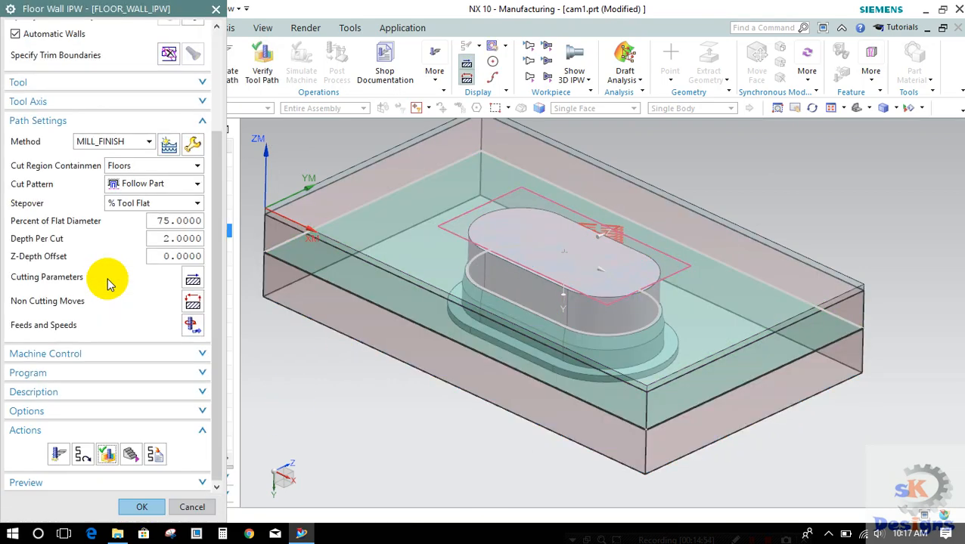
left_click(130, 507)
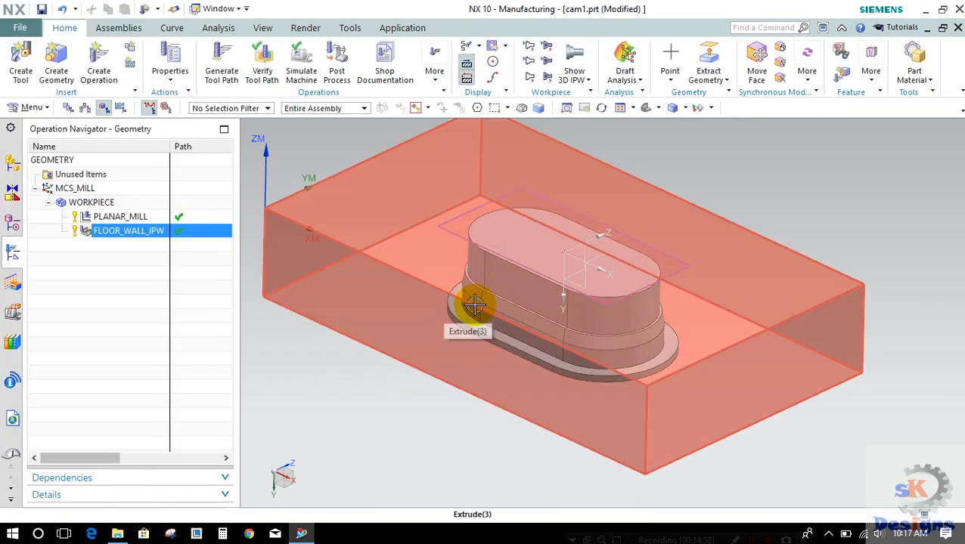
Step: Create a second floor and wall IPW operation and set the top face of the punch's base flange as its cut area floor
left_click(98, 76)
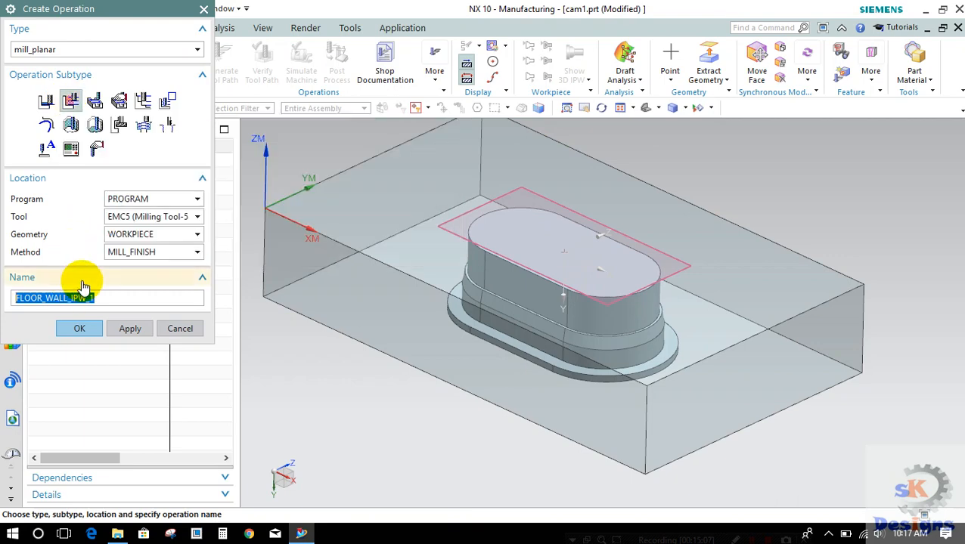
left_click(87, 331)
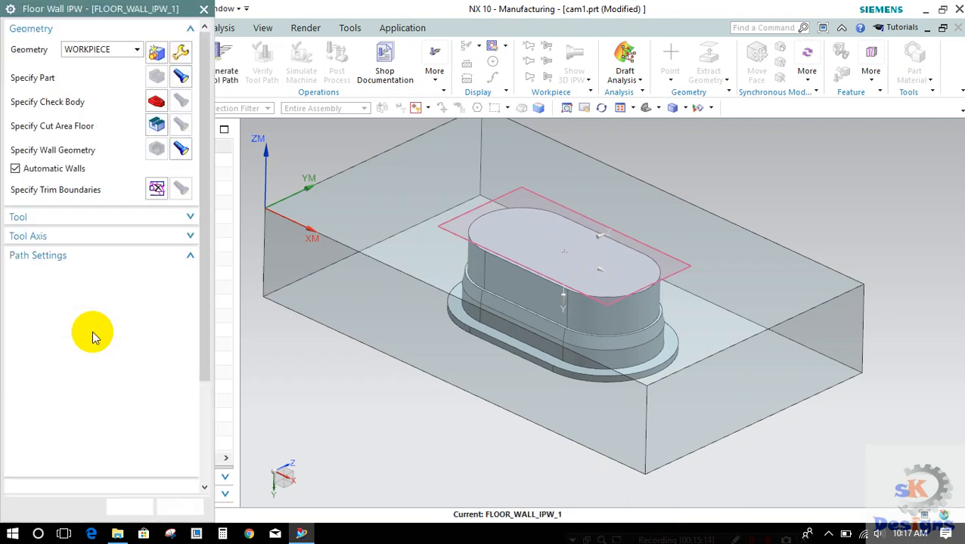
left_click(168, 127)
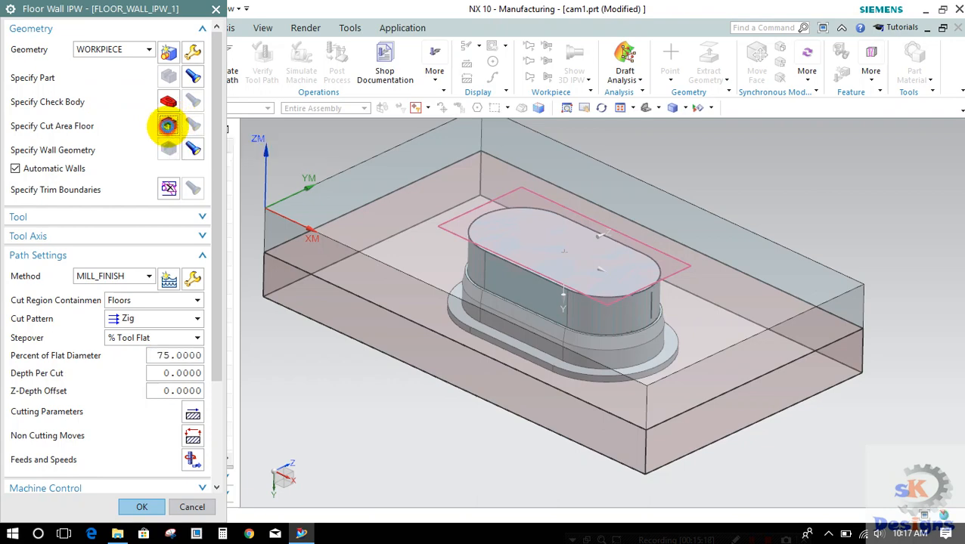
scroll(450, 312, "up", 3)
right_click(460, 310)
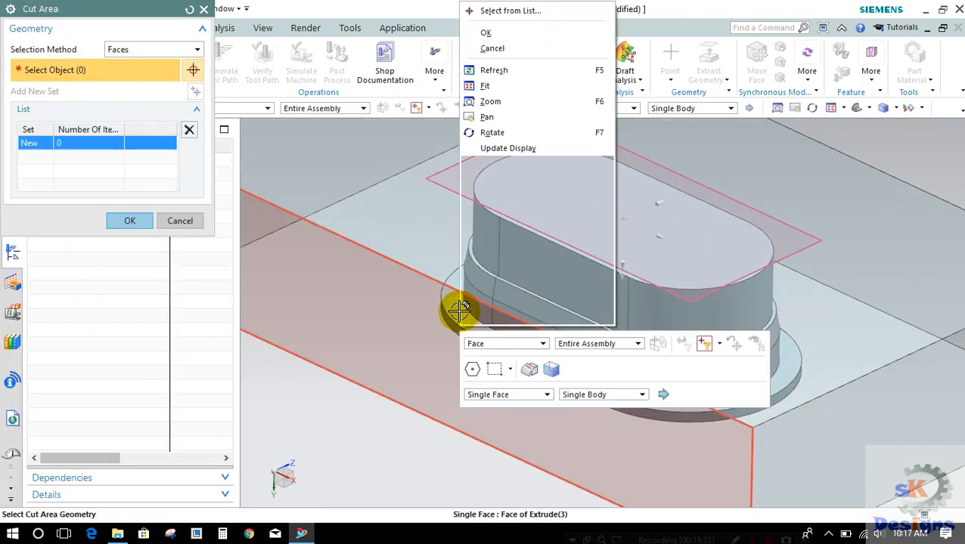
left_click(488, 10)
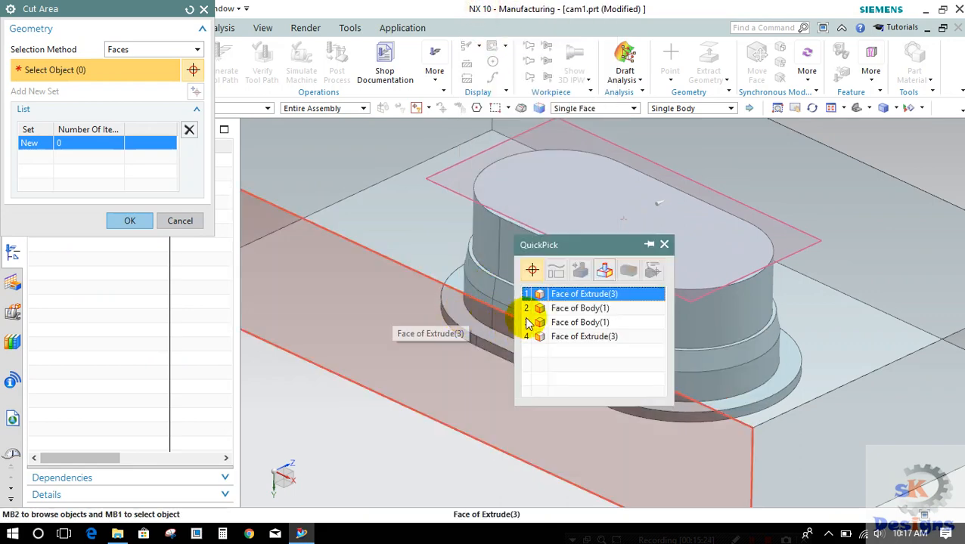
left_click(553, 313)
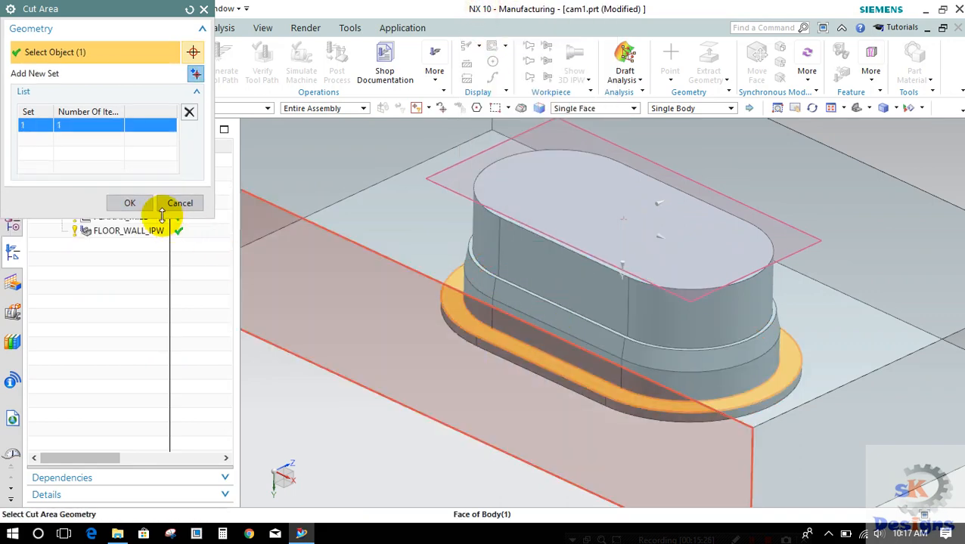
left_click(130, 203)
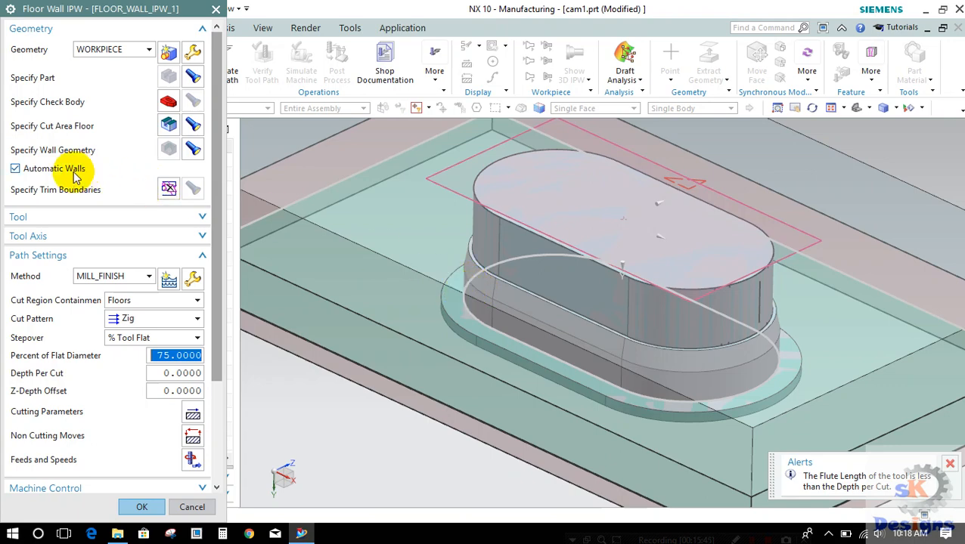
Step: Turn off automatic walls and pick one curved face of the punch's tapered band as the wall geometry
left_click(15, 168)
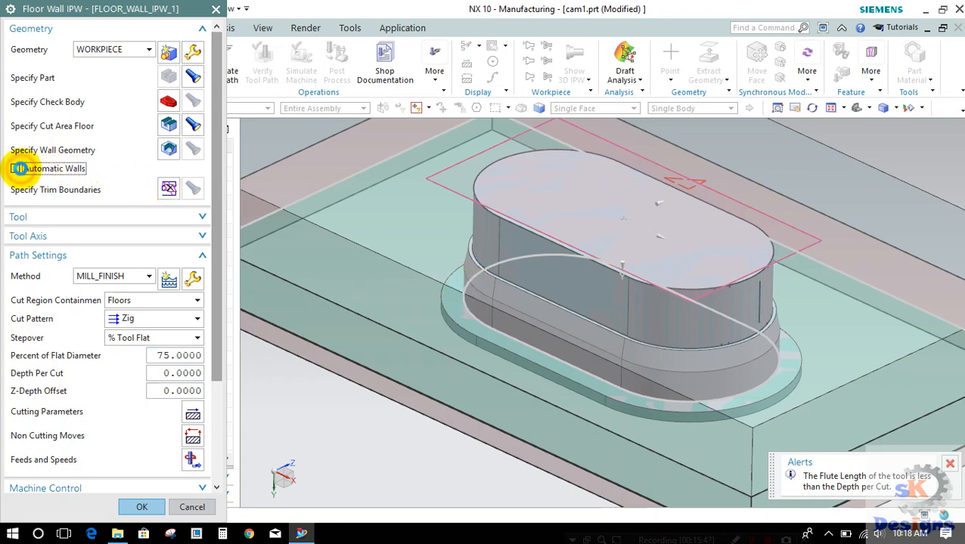
left_click(168, 150)
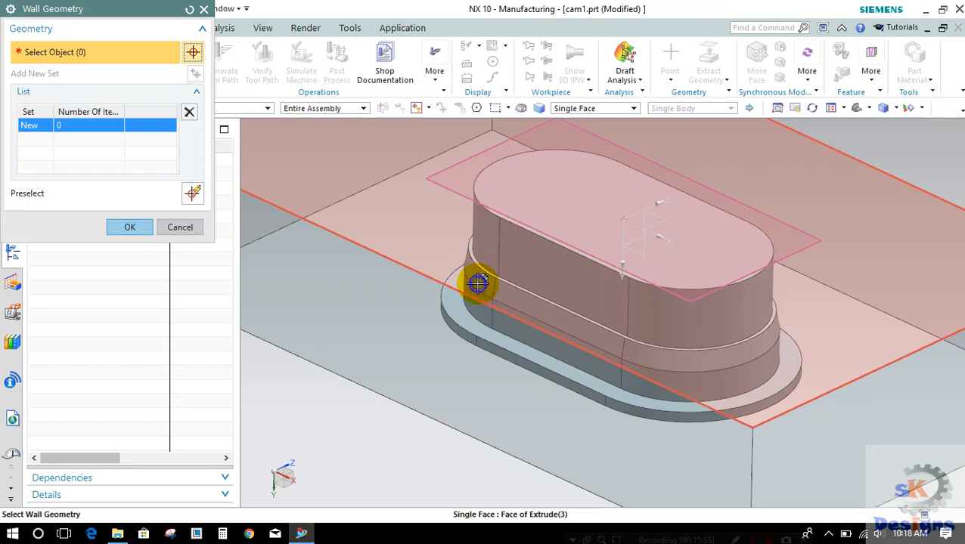
right_click(478, 282)
left_click(529, 10)
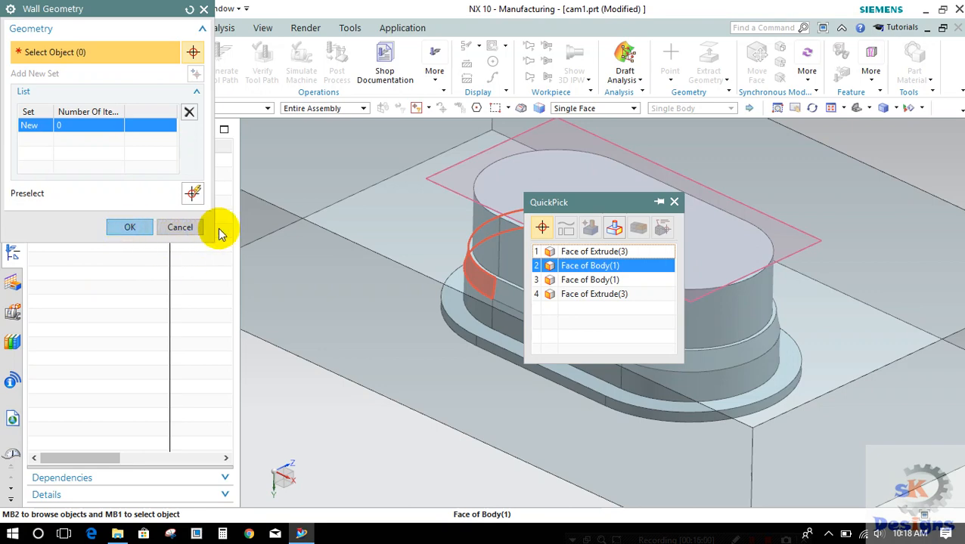
left_click(549, 265)
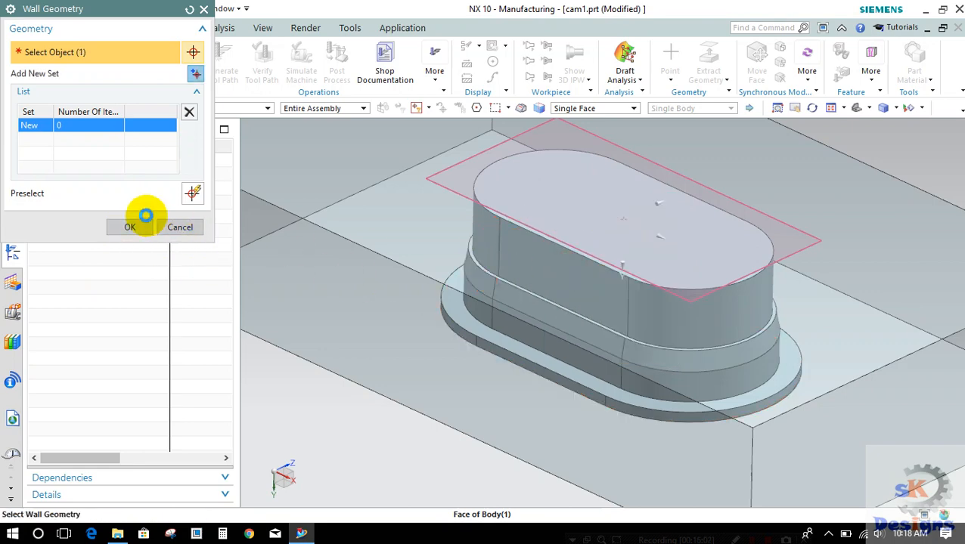
left_click(133, 227)
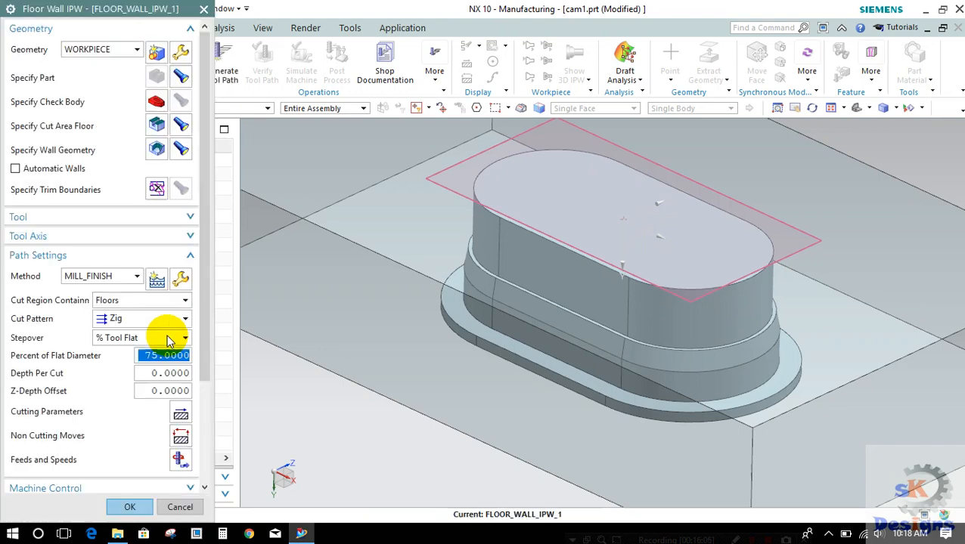
Step: Accept the second floor and wall operation and hide the blank block around the punch
left_click(129, 508)
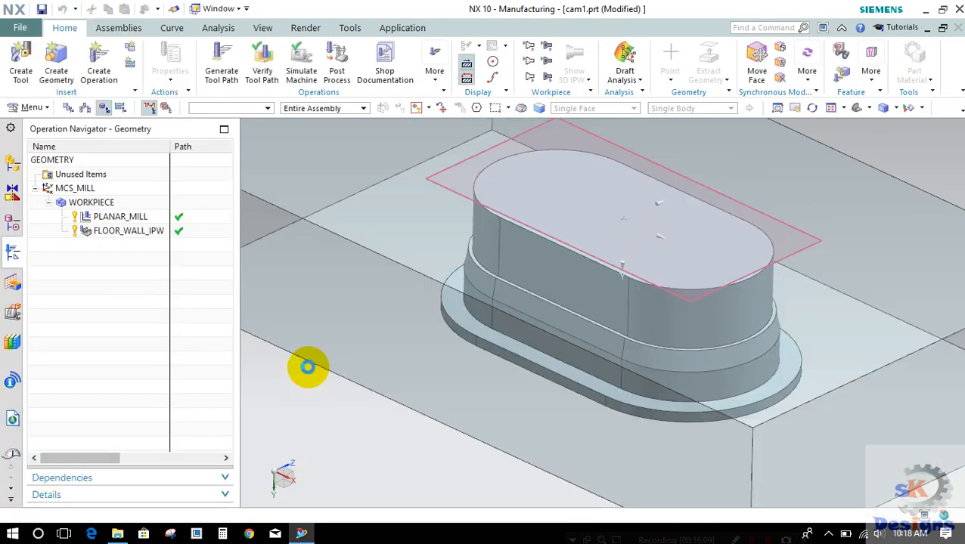
left_click(345, 286)
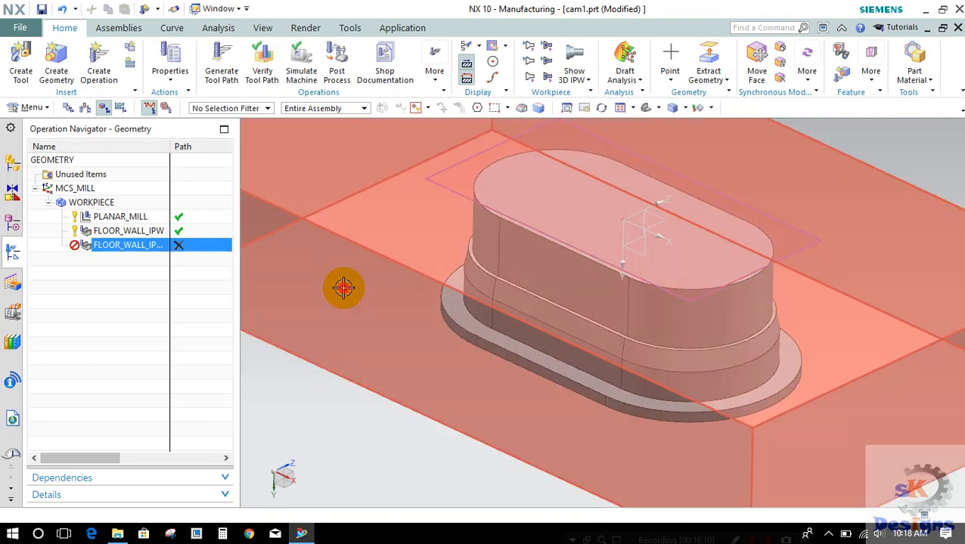
right_click(342, 288)
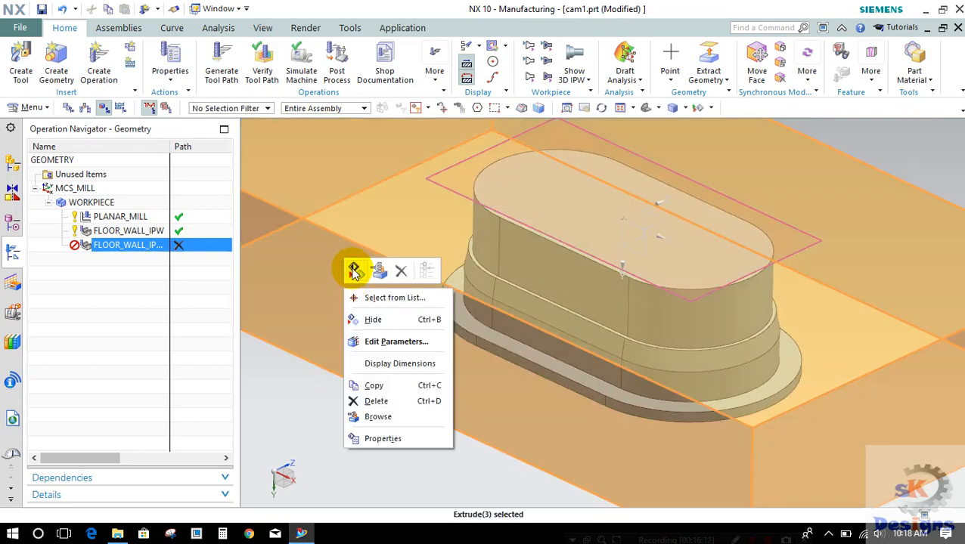
left_click(354, 271)
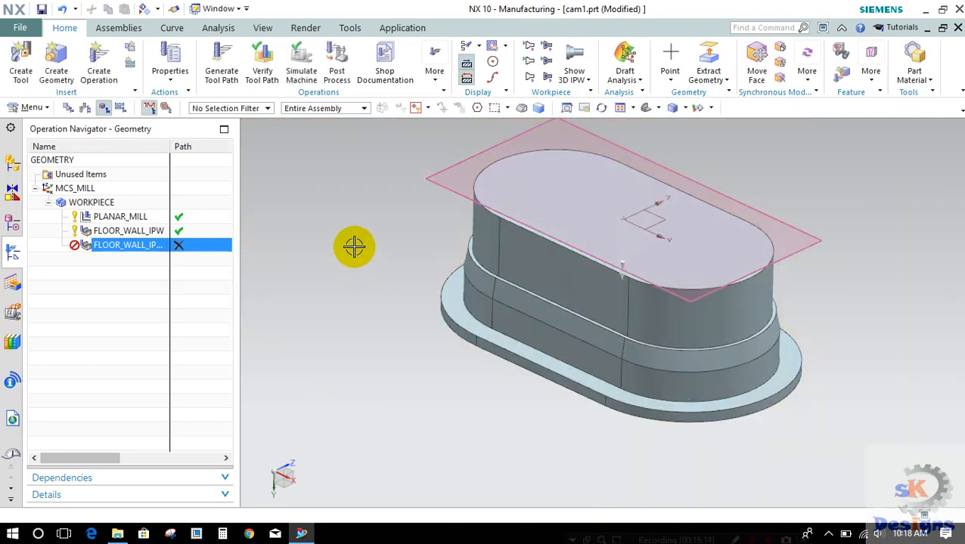
Step: Reopen the second floor and wall operation's wall geometry and remove the existing wall face set
left_click(130, 248)
double_click(130, 248)
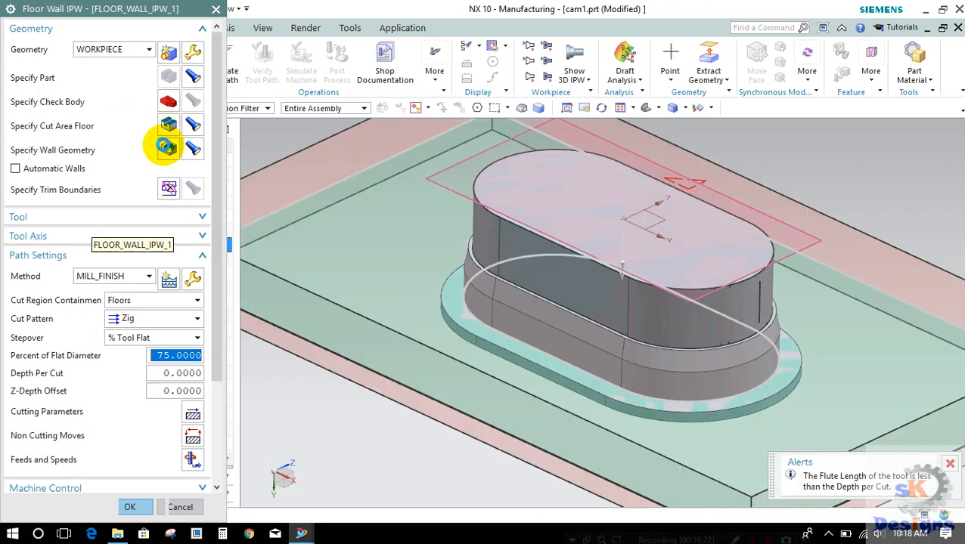
left_click(167, 148)
left_click(473, 283)
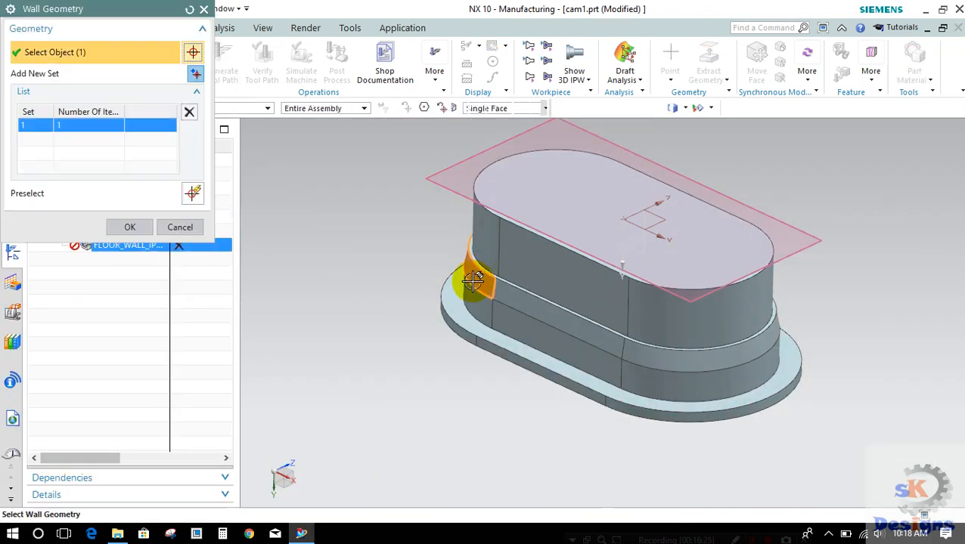
left_click(185, 118)
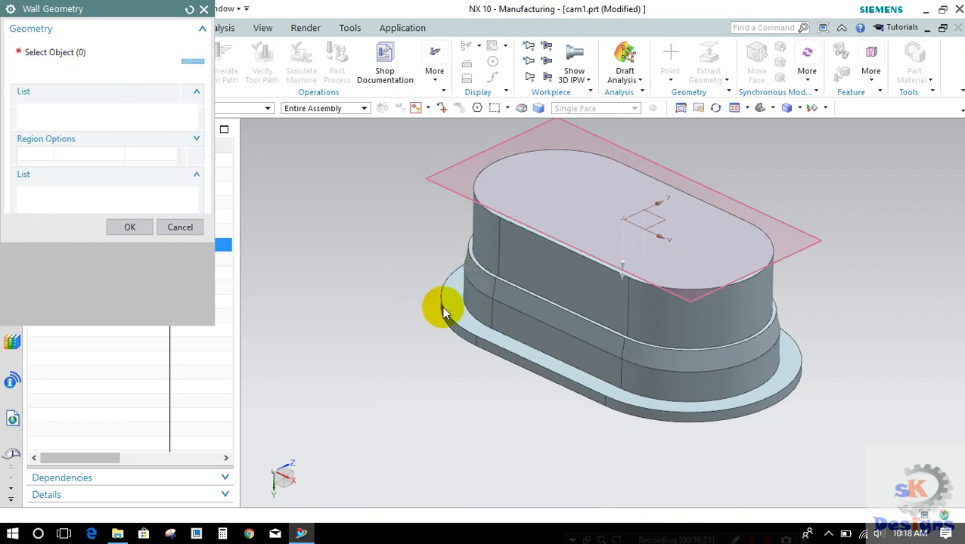
Step: Select all eight side faces of the punch's tapered band and the straight band below it as the wall geometry
left_click(471, 292)
left_click(477, 308)
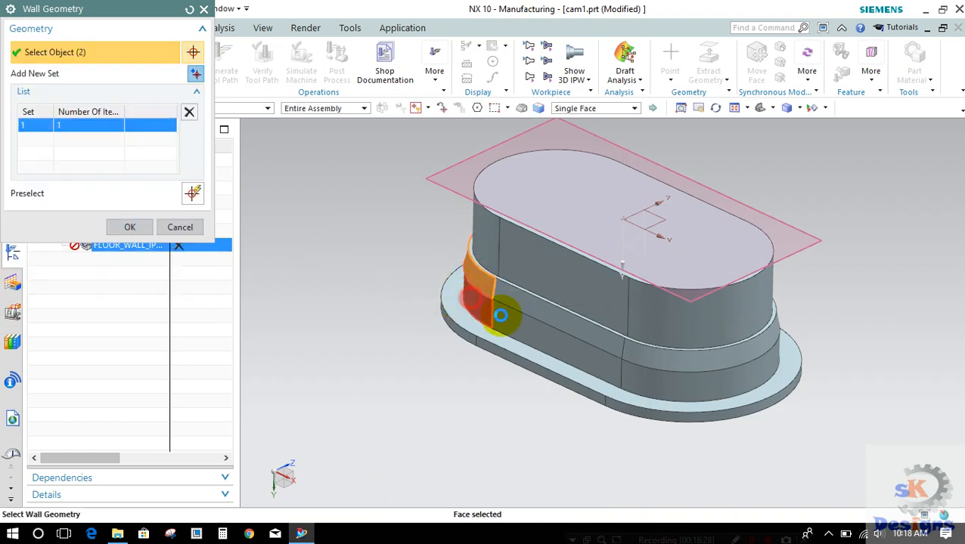
left_click(509, 320)
left_click(506, 302)
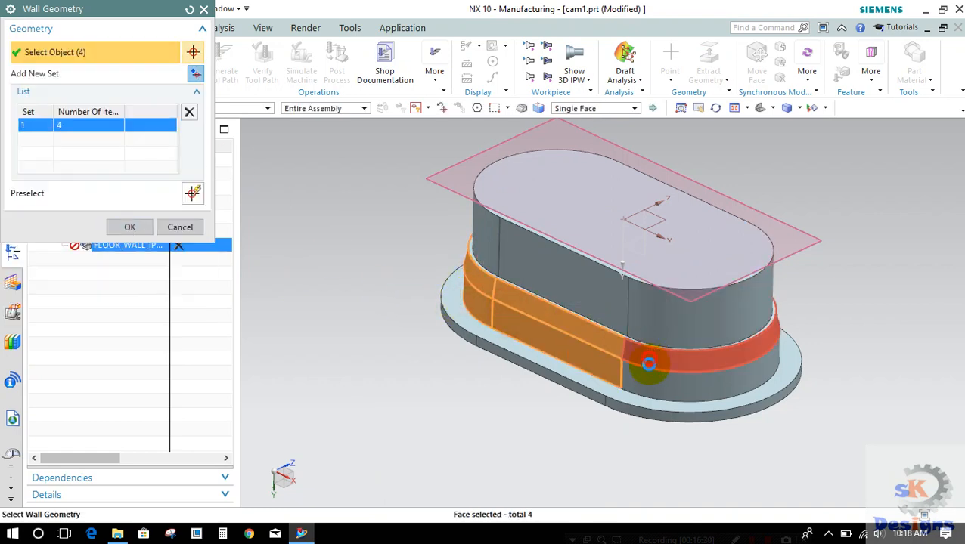
left_click(632, 353)
left_click(718, 378)
middle_click_drag(711, 366, 664, 380)
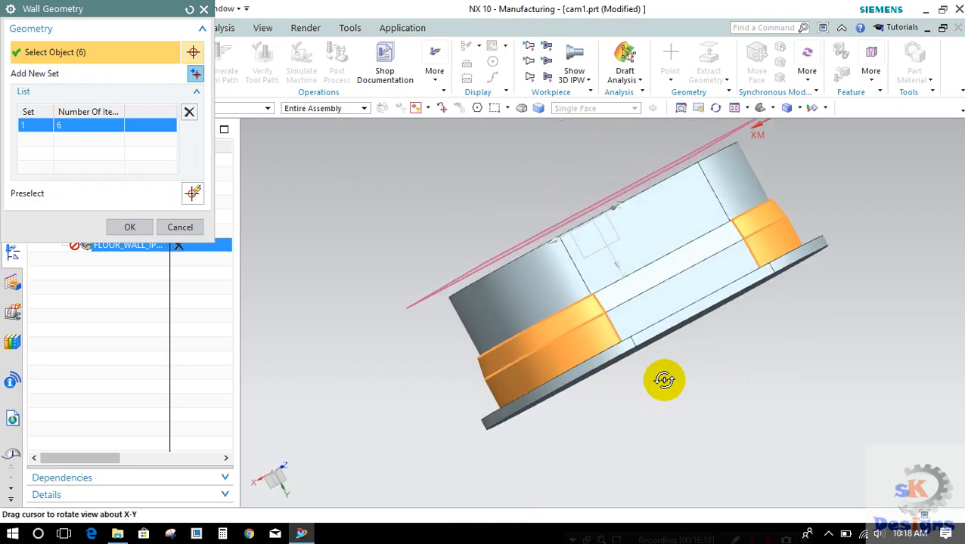
left_click(627, 318)
left_click(631, 281)
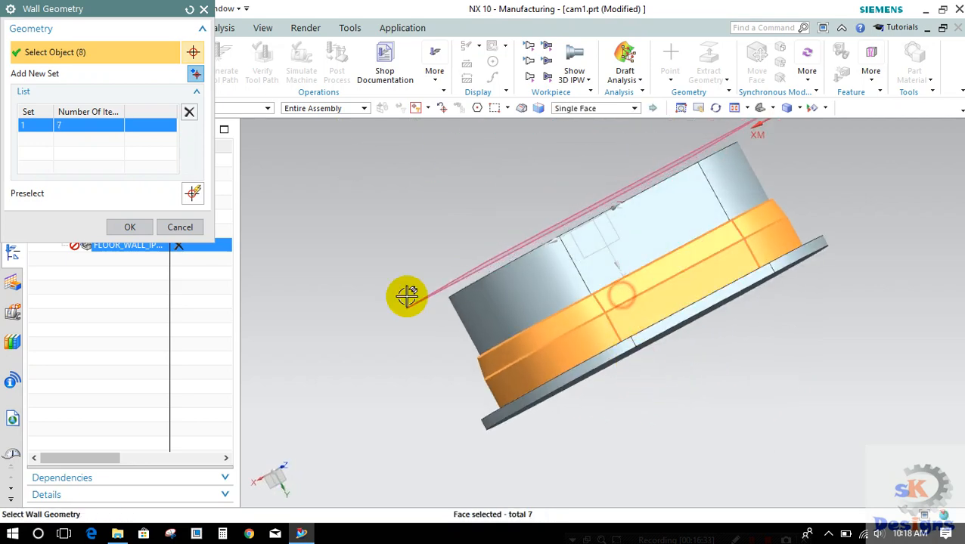
left_click(121, 227)
middle_click(326, 233)
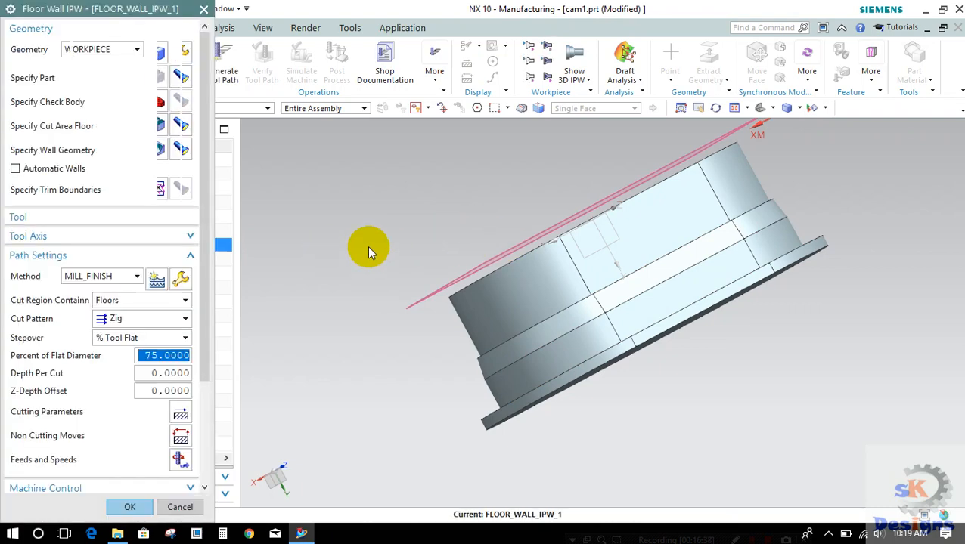
Step: Accept the second floor and wall operation and reopen it for editing
middle_click(560, 241)
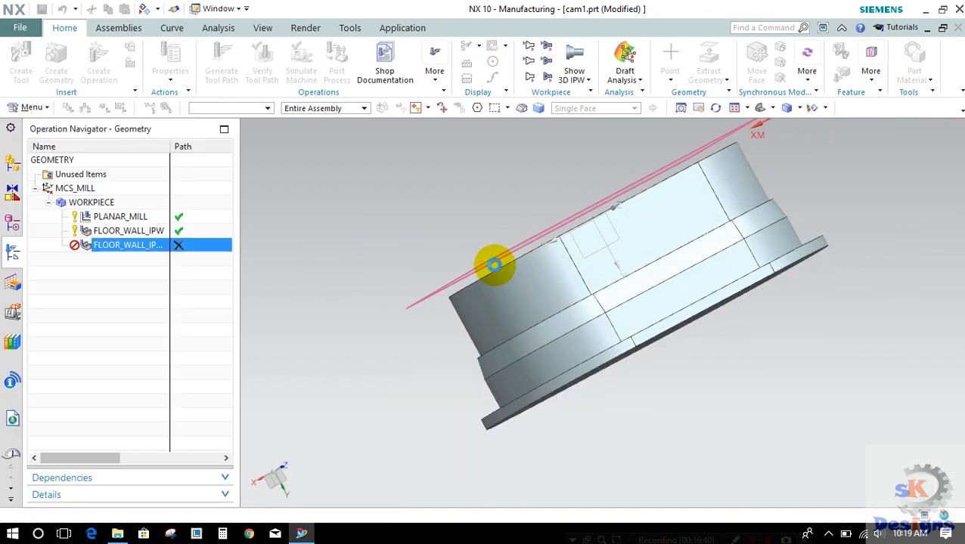
right_click(129, 244)
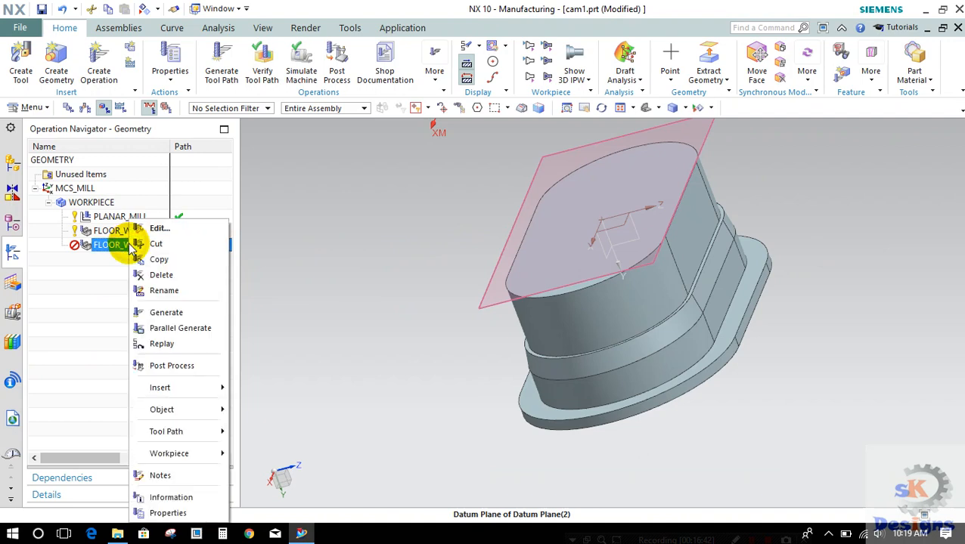
left_click(155, 230)
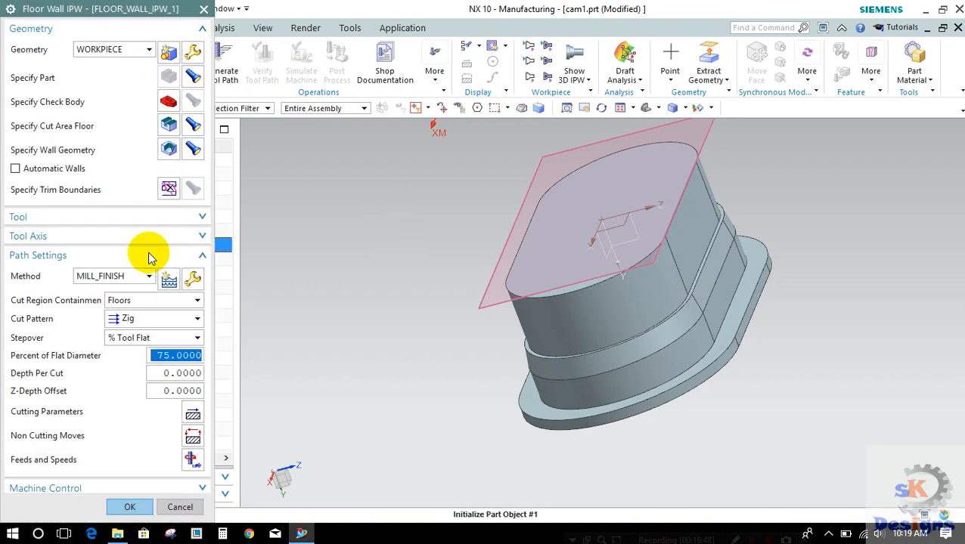
Step: Confirm EMC5 as the tool, +ZM Axis as the tool axis and MILL_FINISH as the method
left_click(137, 319)
left_click(136, 319)
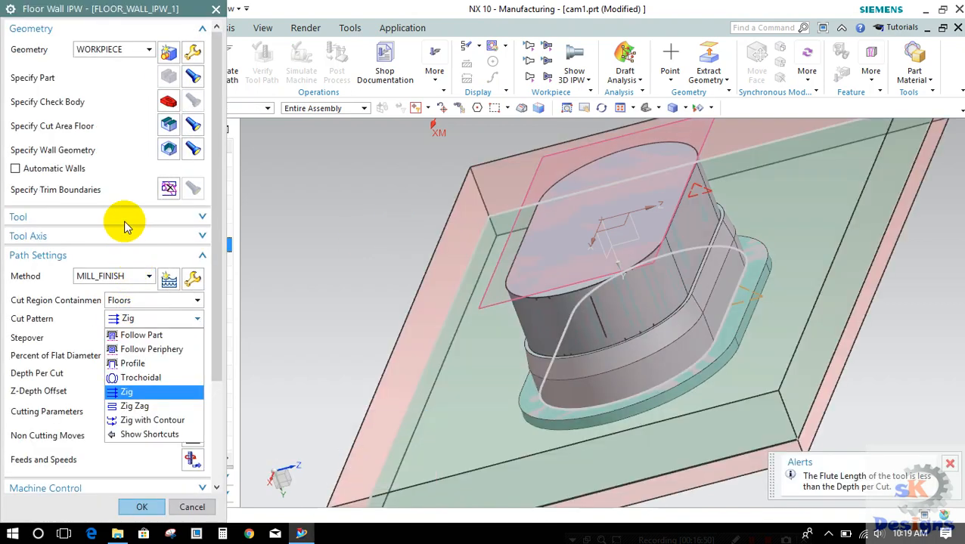
left_click(129, 214)
left_click(128, 218)
left_click(129, 240)
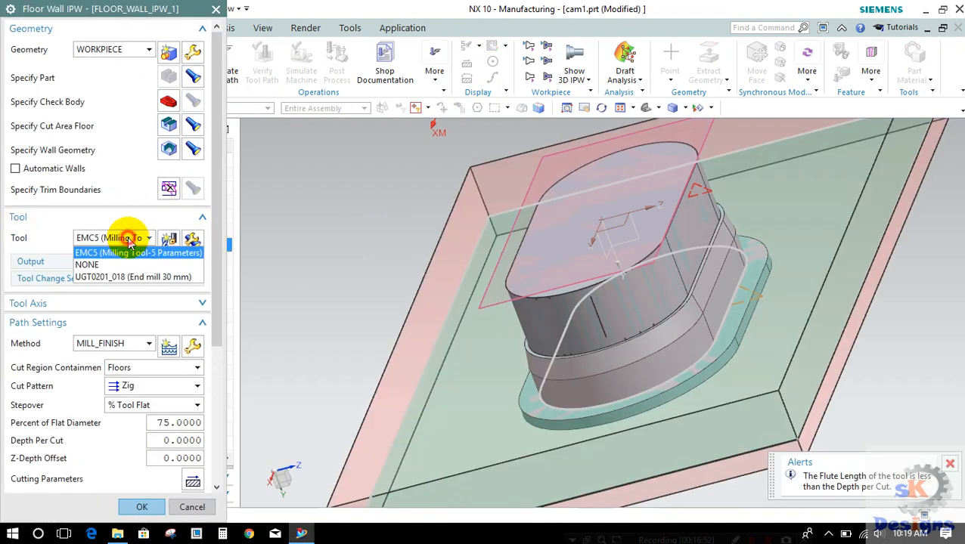
left_click(125, 252)
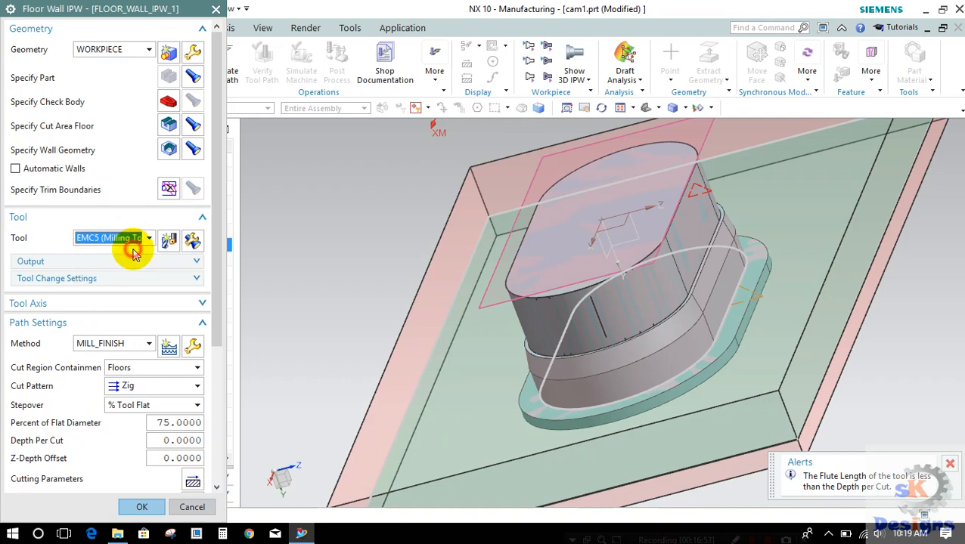
left_click(123, 304)
left_click(145, 325)
left_click(145, 340)
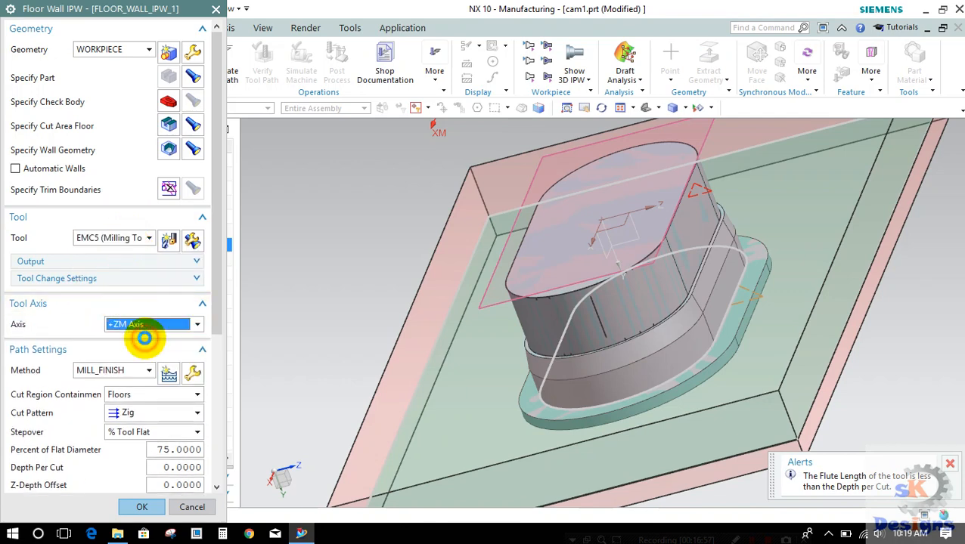
left_click(119, 375)
left_click(120, 376)
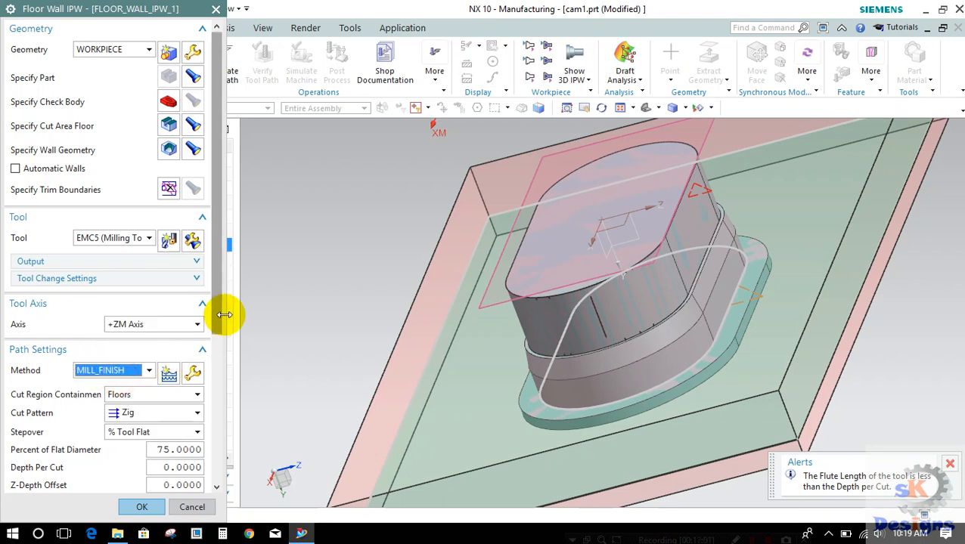
Step: Set the operation's cut region containment to Walls and its cut pattern to Follow Part
scroll(208, 333, "down", 3)
left_click(148, 297)
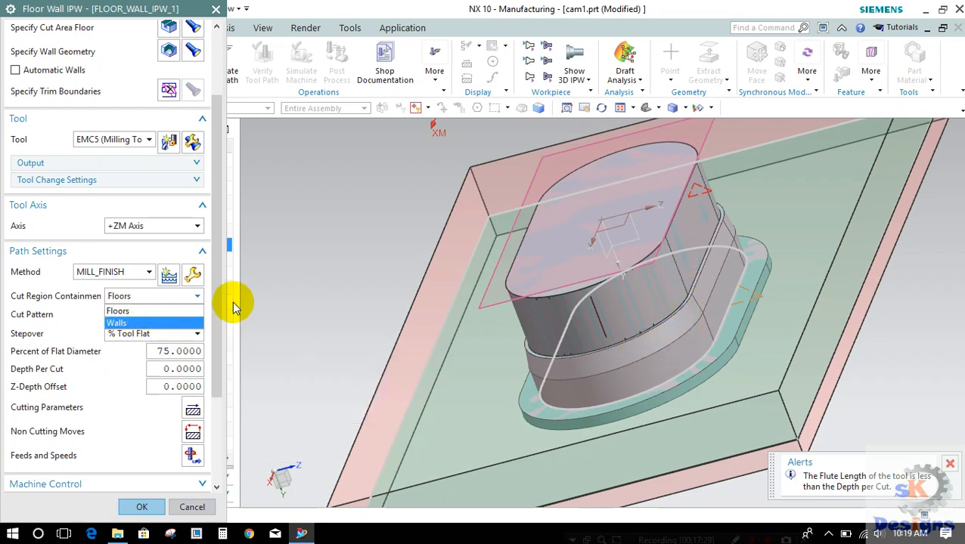
left_click(129, 323)
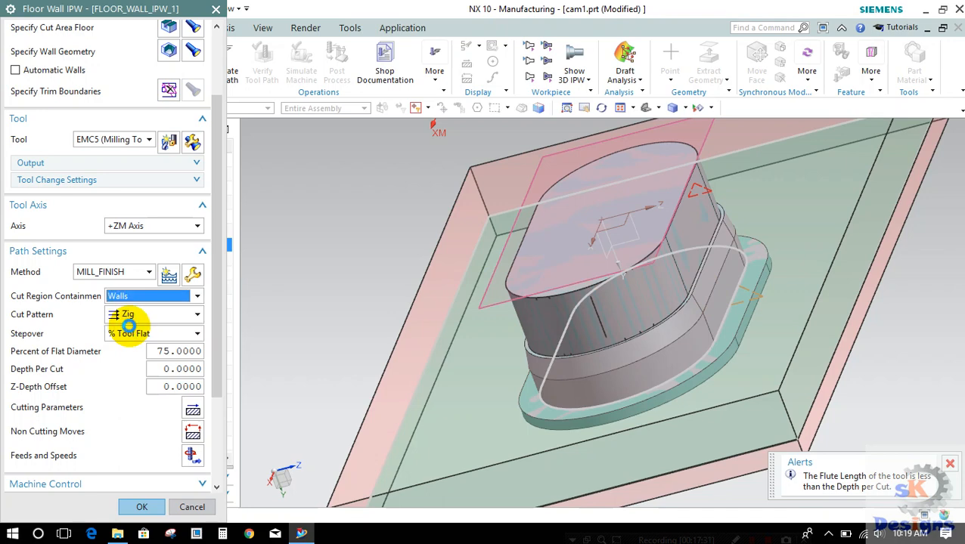
left_click(127, 314)
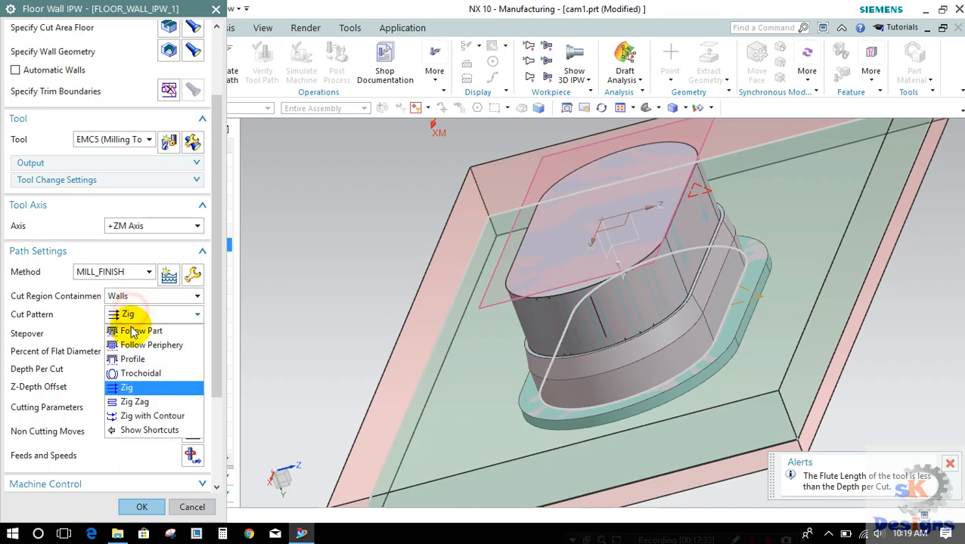
left_click(136, 333)
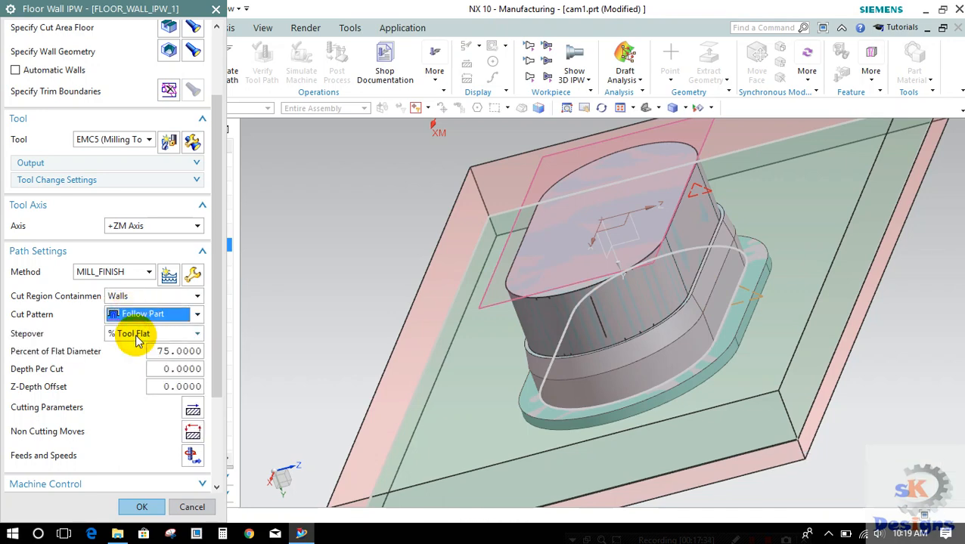
left_click(155, 314)
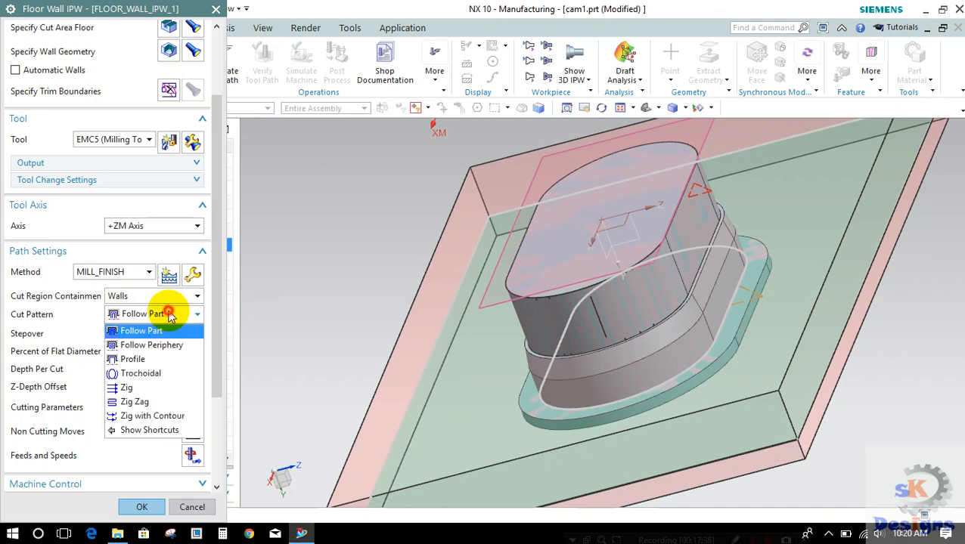
left_click(145, 331)
Step: Set the stepover to 50 percent of the flat diameter and the depth per cut to 2
double_click(160, 349)
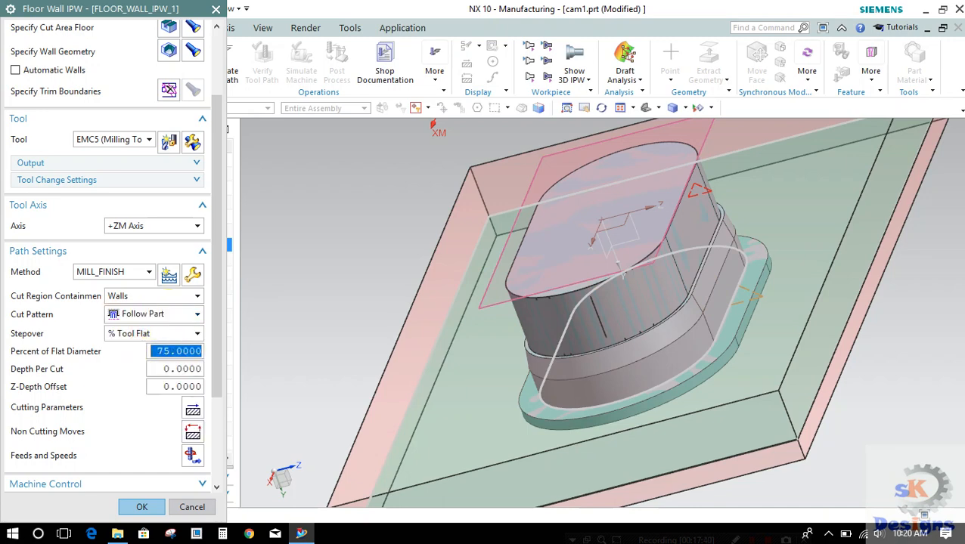
type("50")
double_click(160, 350)
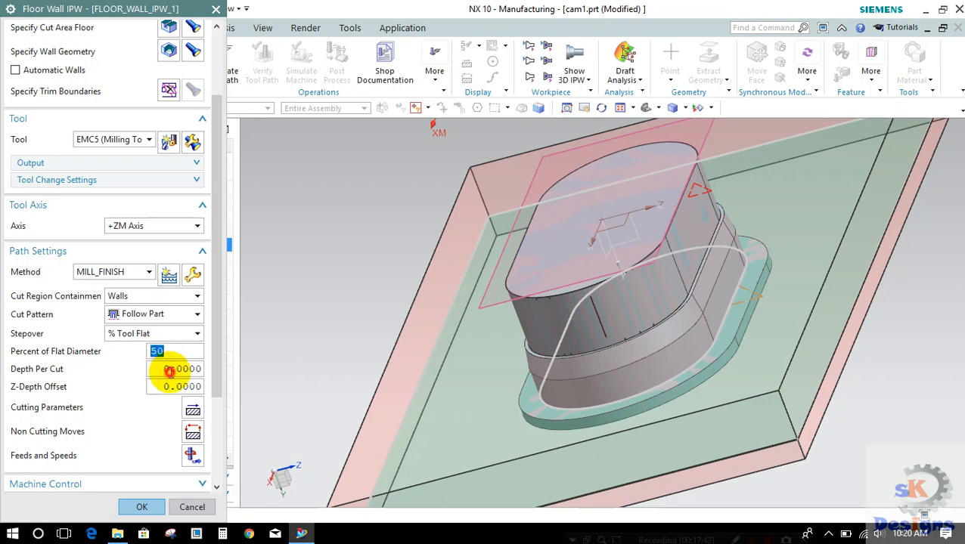
double_click(169, 370)
type("5")
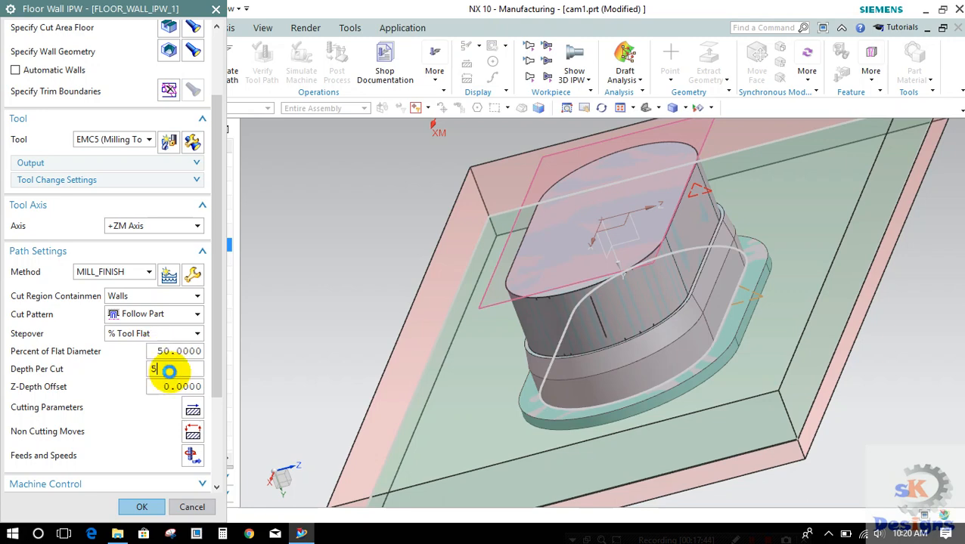
double_click(169, 370)
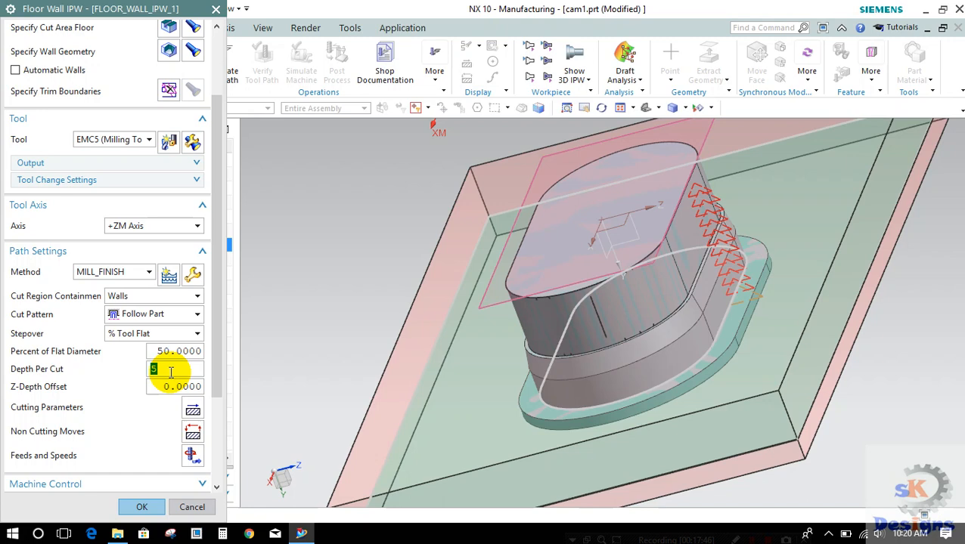
type("2")
key("Return")
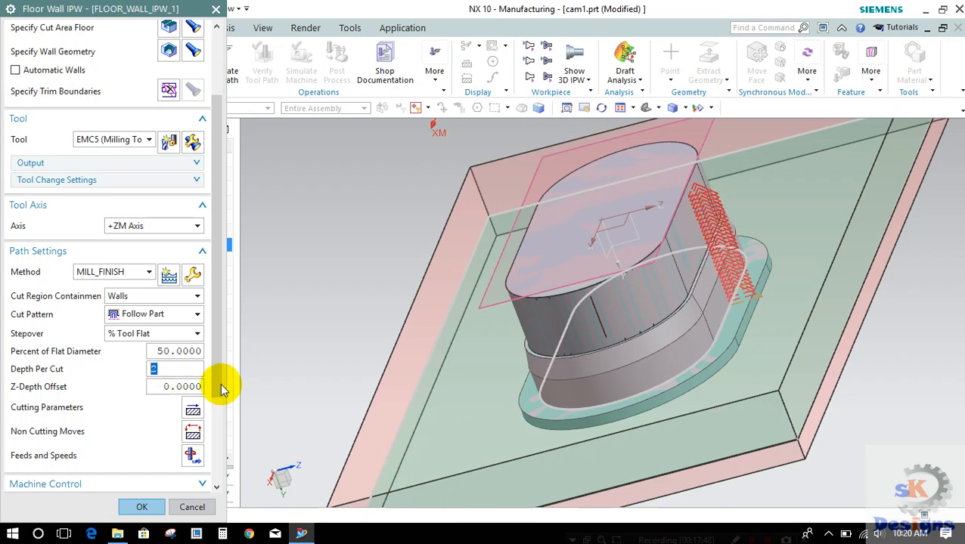
Step: Generate the second floor and wall tool path with wall containment and examine the passes around the punch
left_click_drag(210, 387, 219, 475)
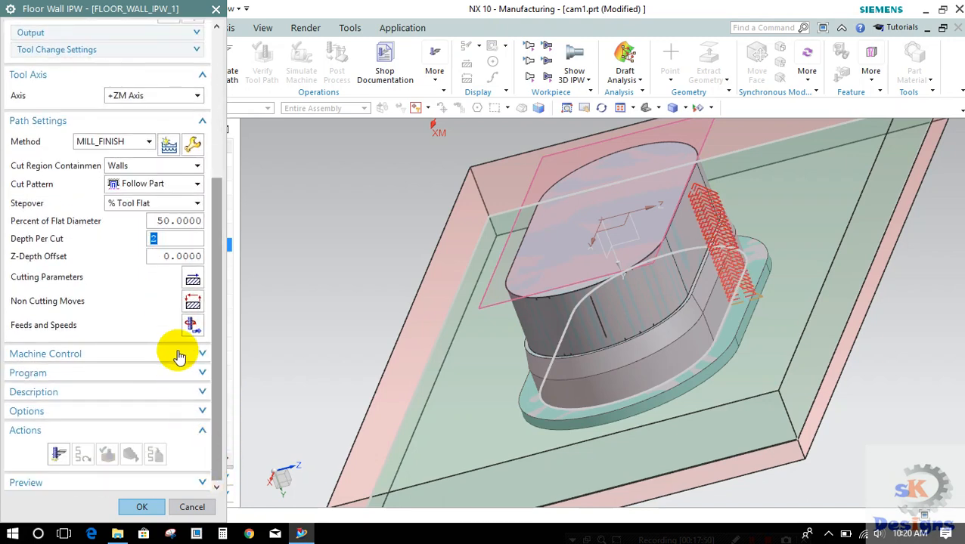
left_click(59, 454)
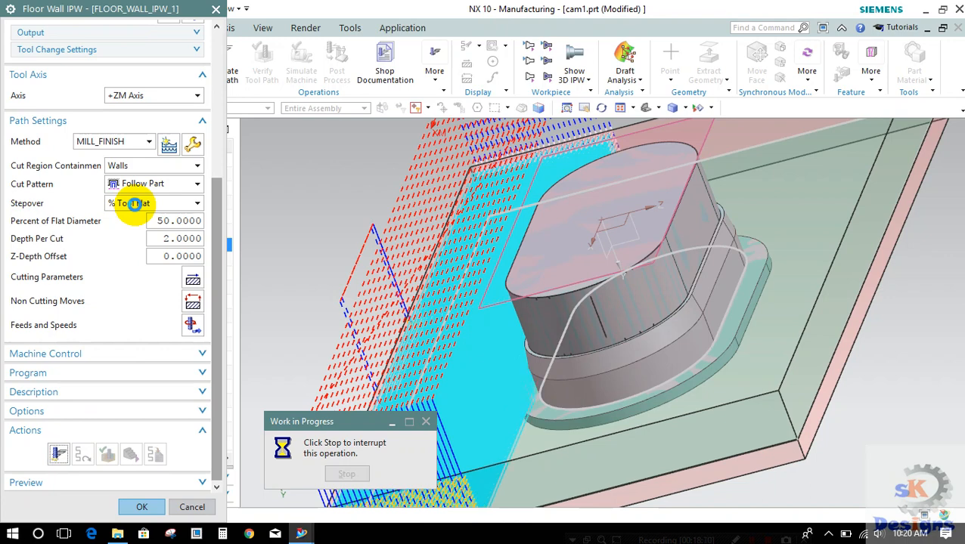
middle_click(135, 204)
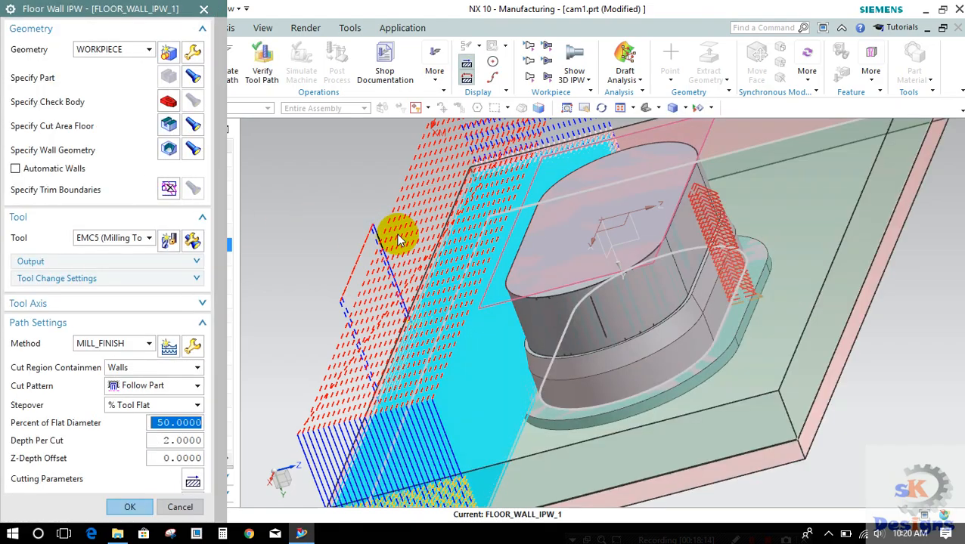
scroll(397, 234, "up", 1)
scroll(397, 234, "down", 3)
mouse_move(453, 235)
middle_mouse_down()
mouse_move(472, 222)
mouse_move(470, 230)
mouse_move(437, 232)
middle_mouse_up()
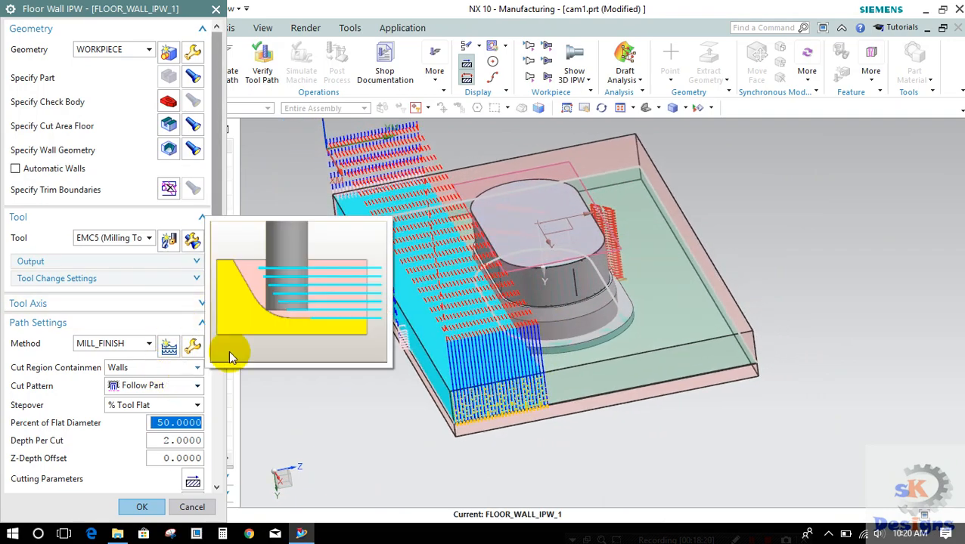
mouse_move(389, 345)
middle_mouse_down()
mouse_move(373, 385)
mouse_move(344, 348)
mouse_move(377, 338)
mouse_move(378, 323)
mouse_move(373, 342)
middle_mouse_up()
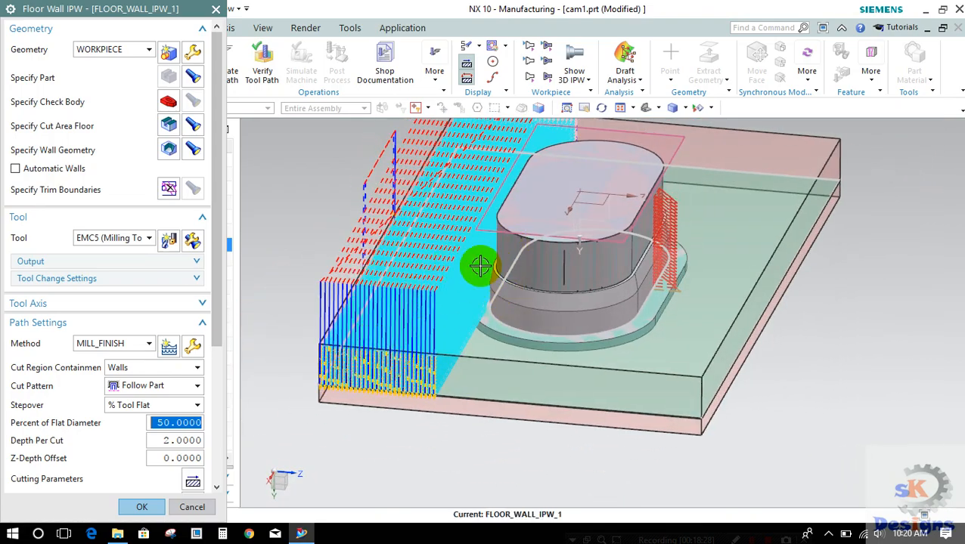
Step: Set the cut region containment to Floors and regenerate the second floor and wall operation's tool path
left_click(154, 369)
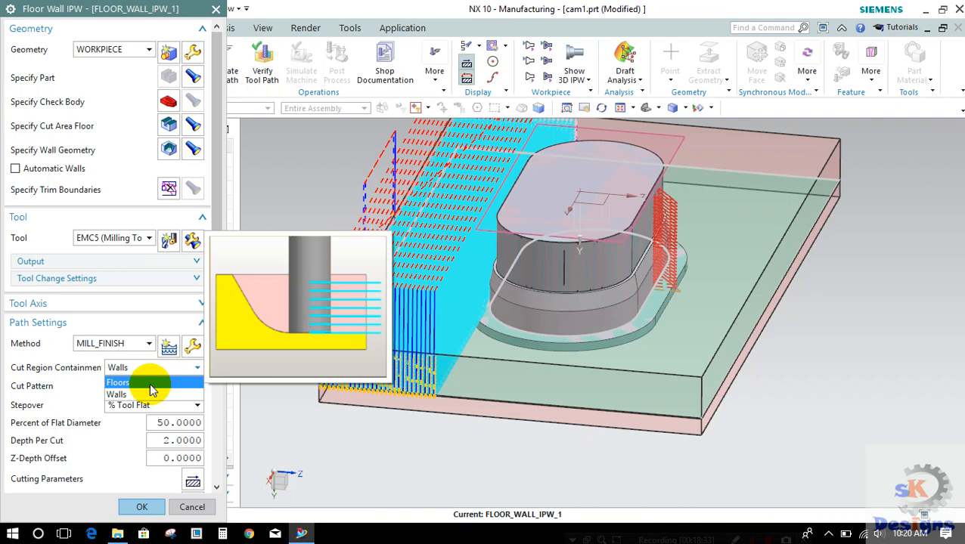
left_click(149, 383)
scroll(121, 427, "down", 6)
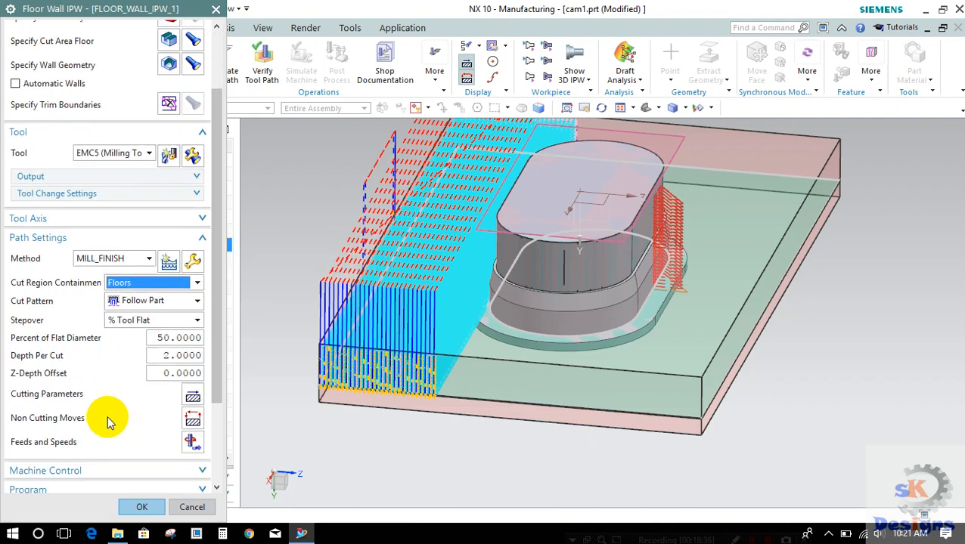
left_click(58, 455)
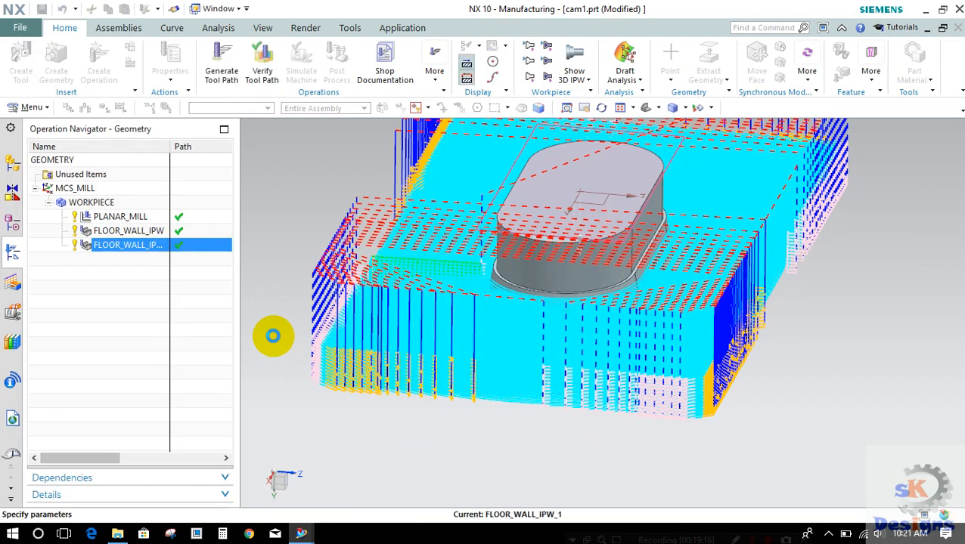
Step: Verify the regenerated tool path by playing the 3D dynamic material removal at animation speed 8
scroll(246, 366, "down", 3)
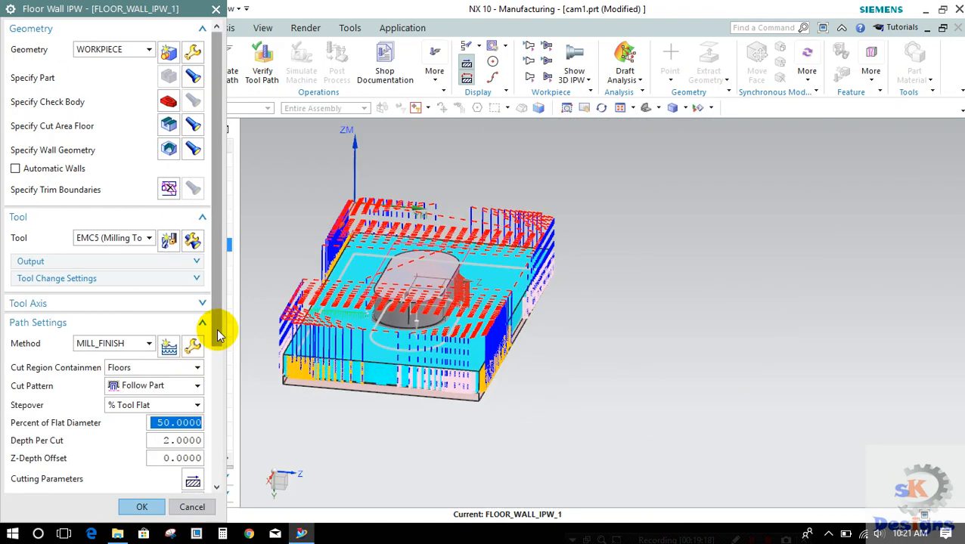
left_click_drag(224, 323, 216, 484)
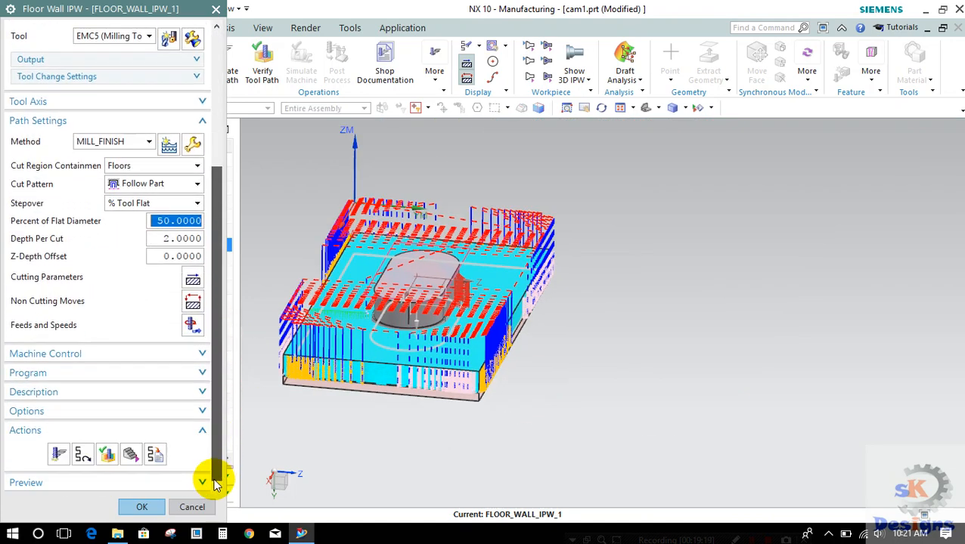
left_click(108, 454)
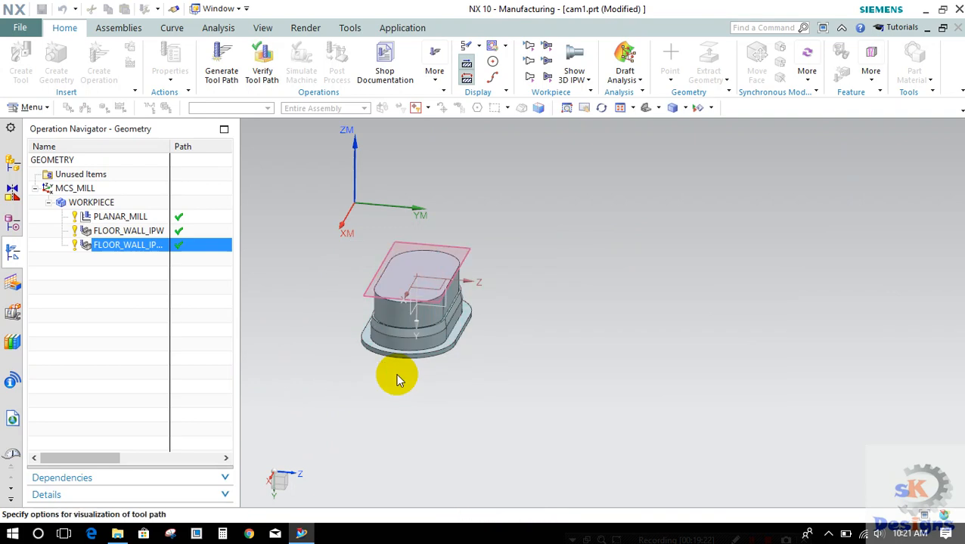
scroll(456, 357, "up", 2)
scroll(455, 357, "up", 1)
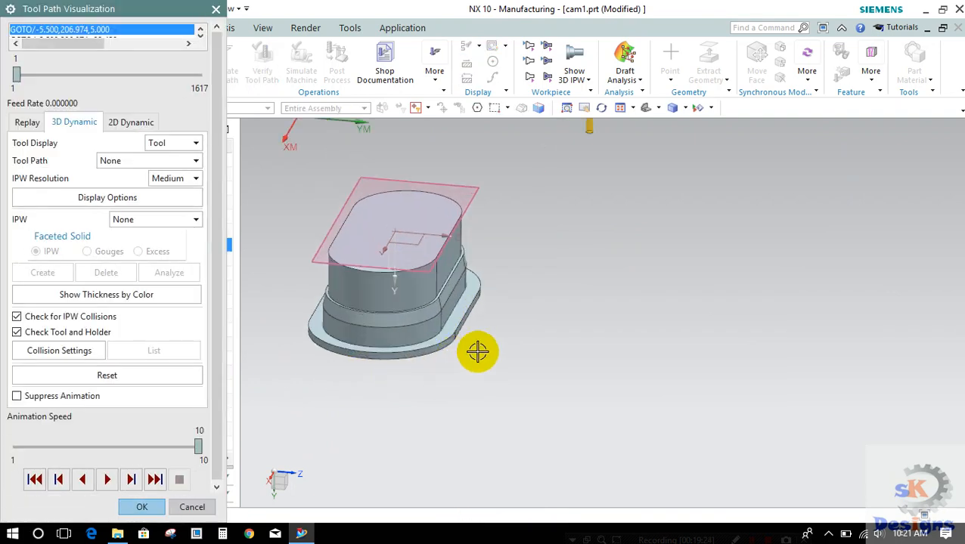
middle_click_drag(575, 361, 743, 364, "shift")
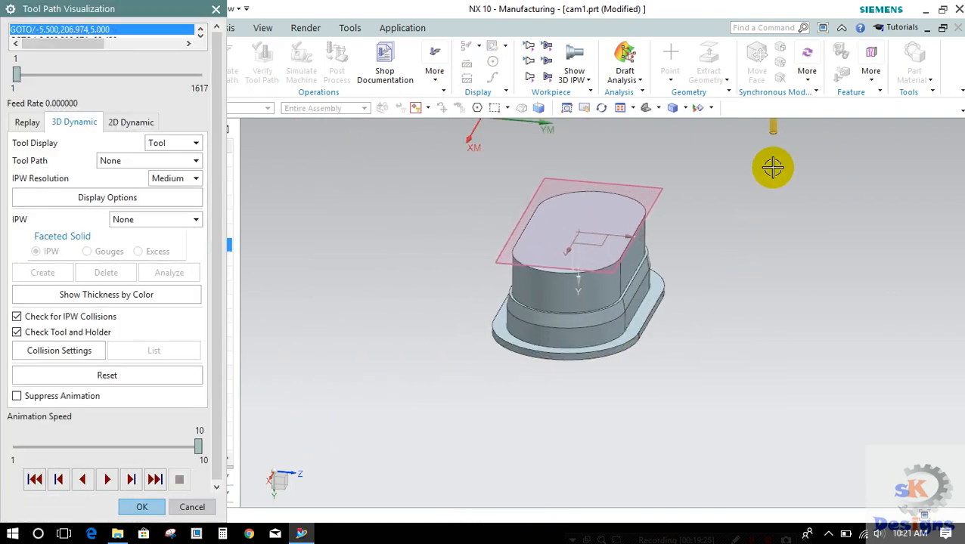
left_click(645, 107)
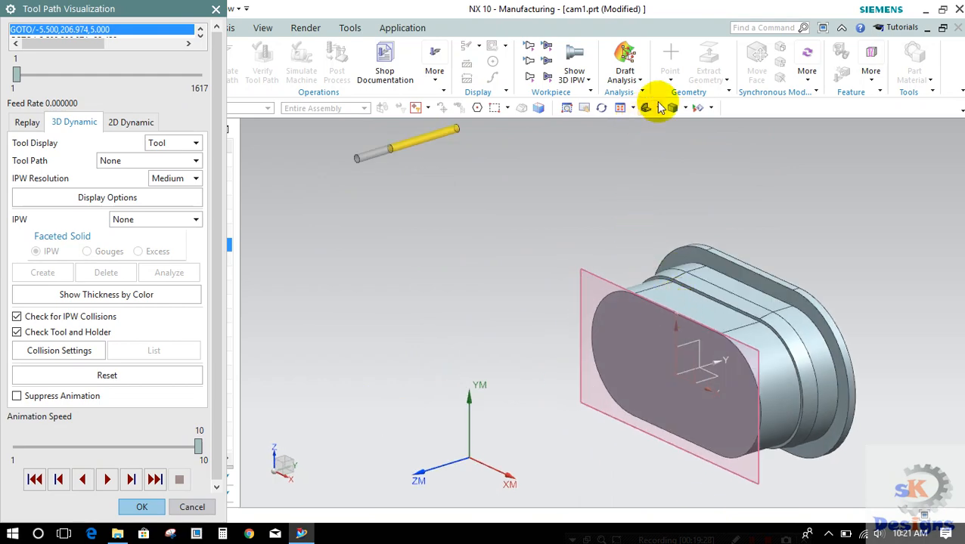
middle_click_drag(612, 193, 680, 378)
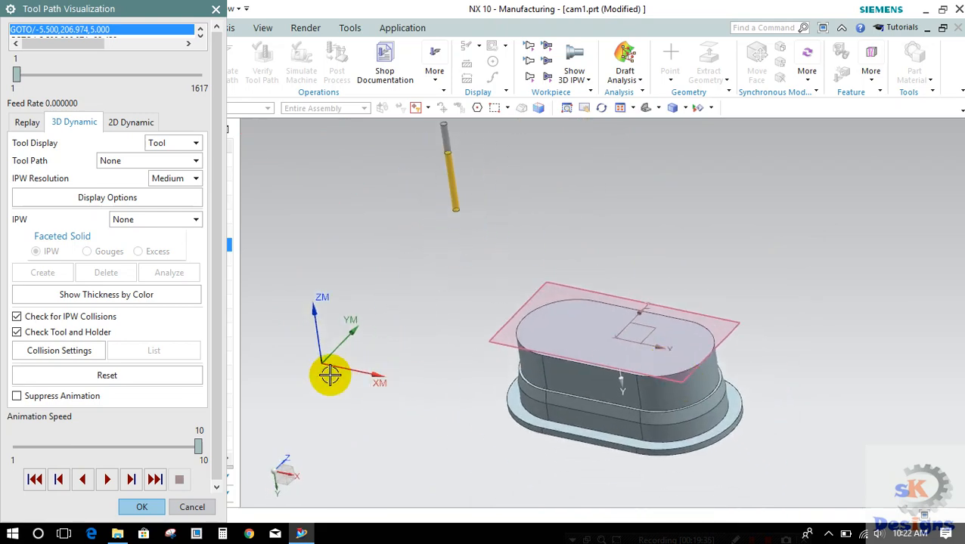
left_click(128, 447)
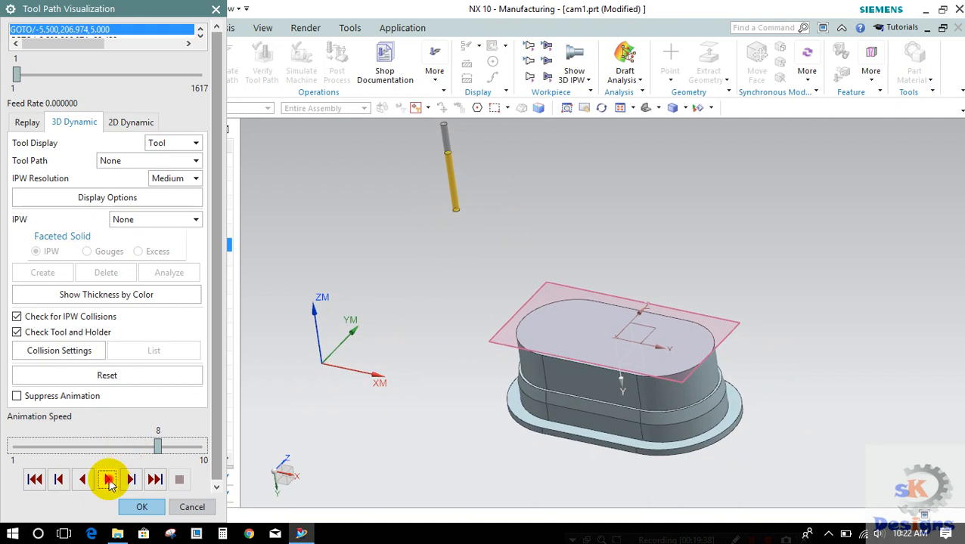
left_click(108, 479)
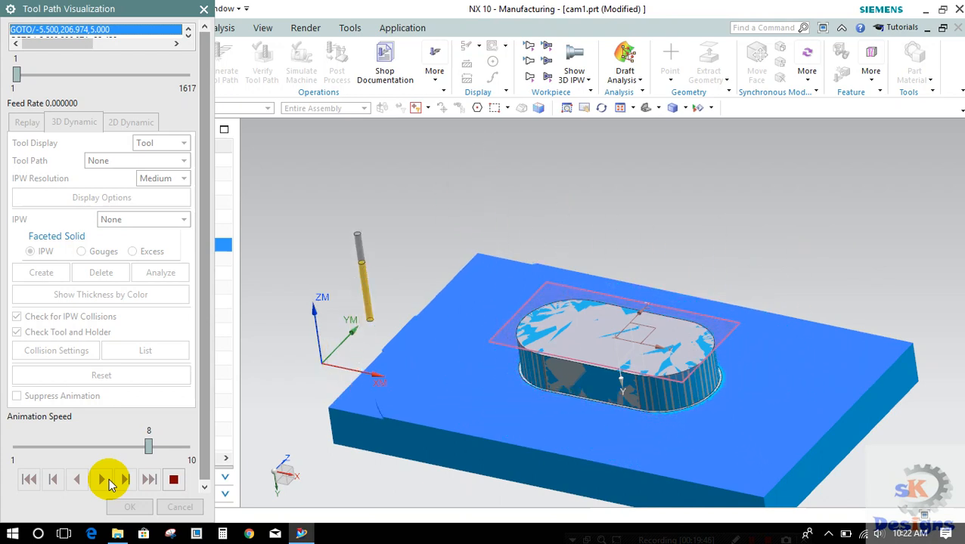
Step: Raise the animation speed to 10 for the rest of the playback and inspect the remaining stock around the punch's base
left_click(173, 446)
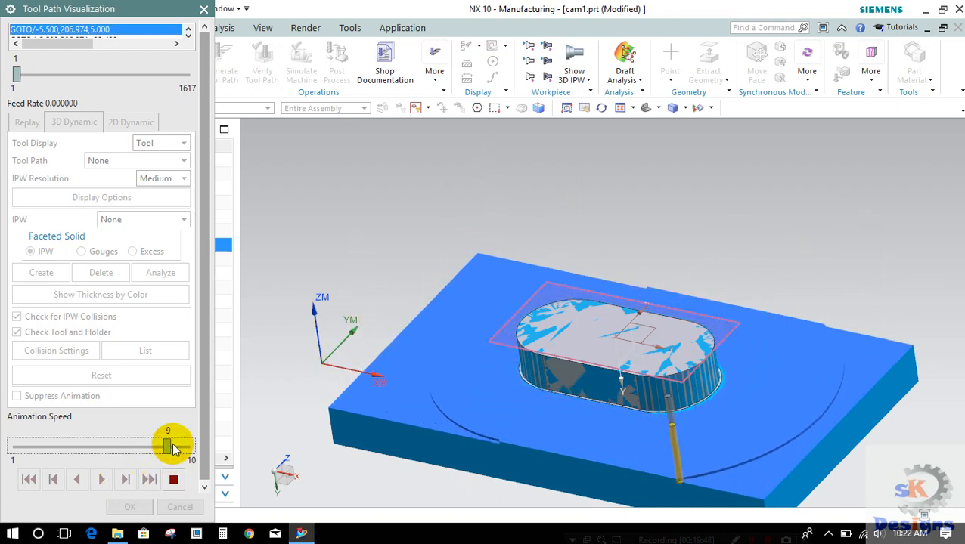
left_click_drag(172, 443, 186, 447)
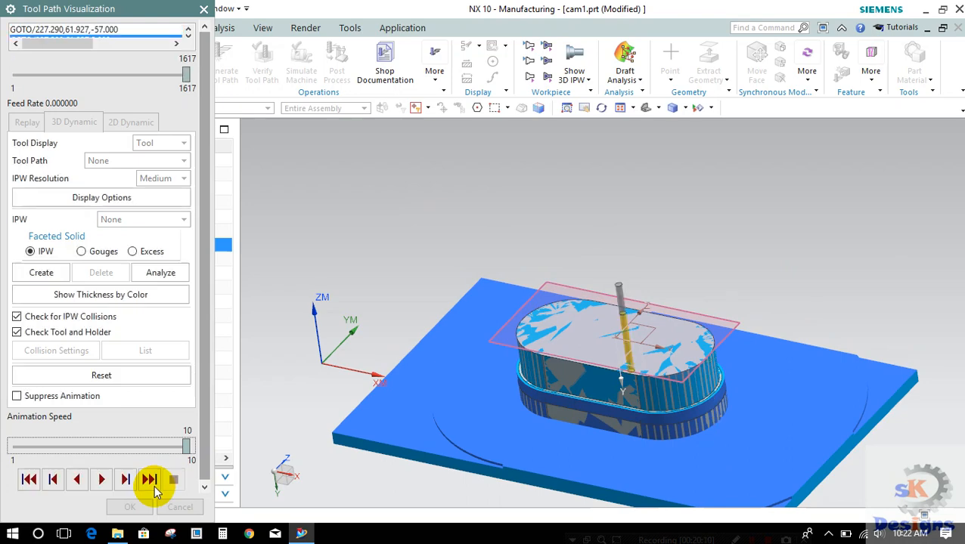
scroll(538, 456, "down", 3)
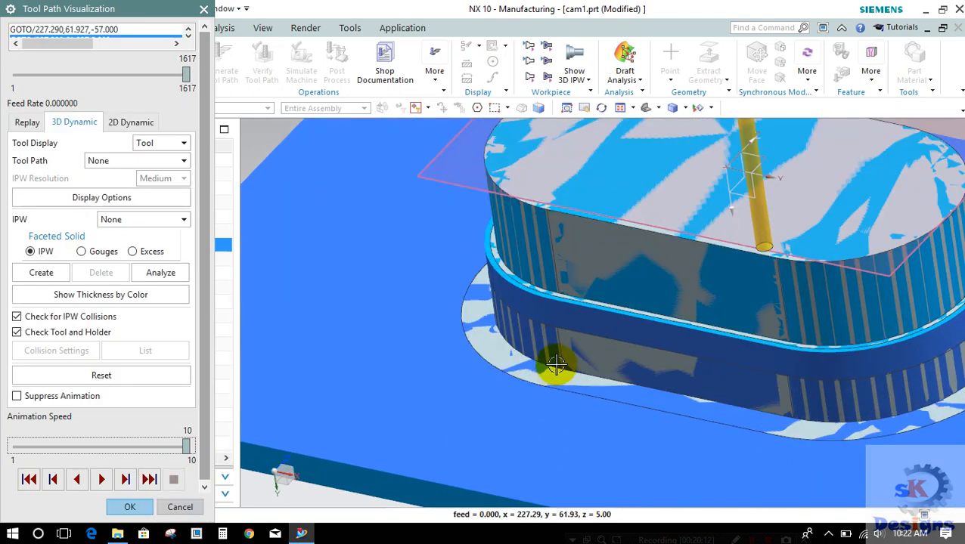
scroll(530, 317, "down", 5)
scroll(488, 254, "down", 2)
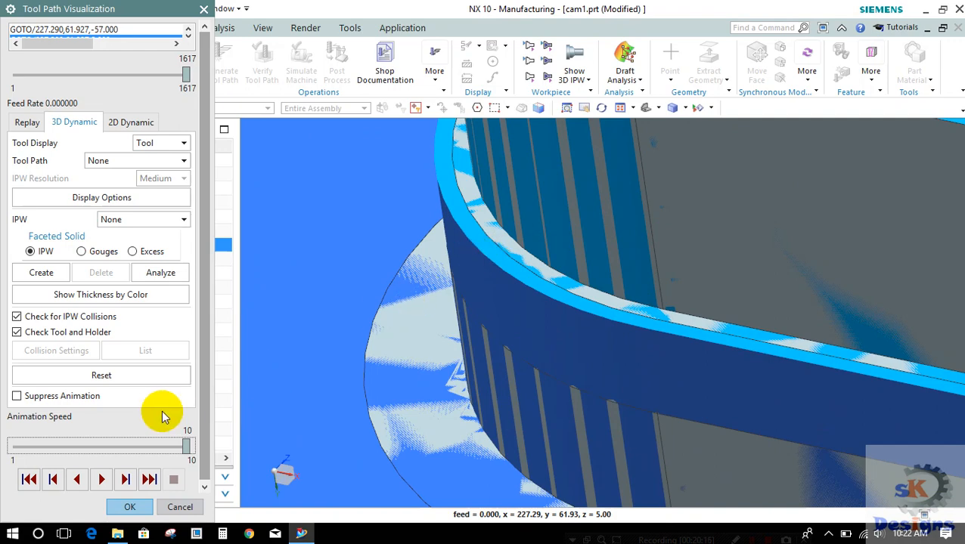
left_click(129, 507)
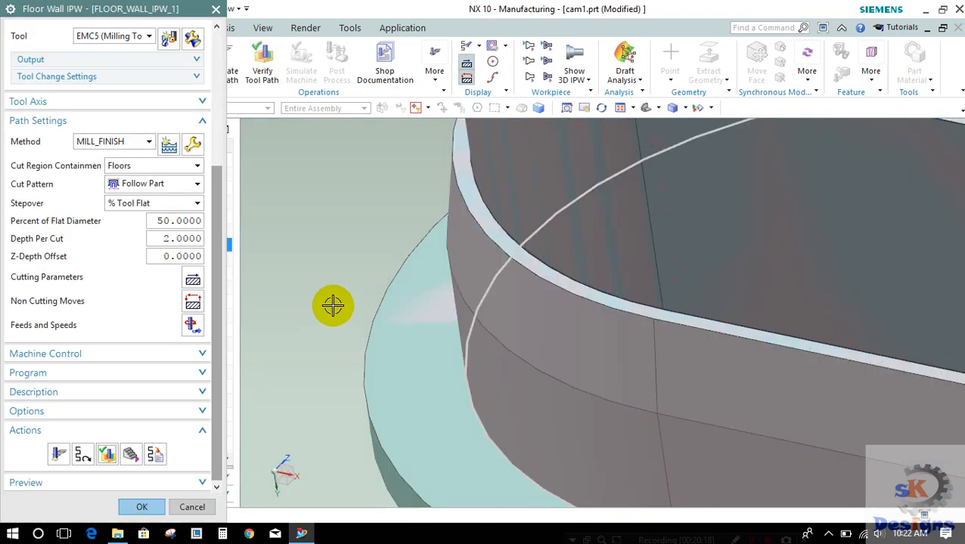
Step: Set the stepover to Scallop with a maximum scallop height of 0.01 and the depth per cut to 1
double_click(168, 238)
left_click(147, 206)
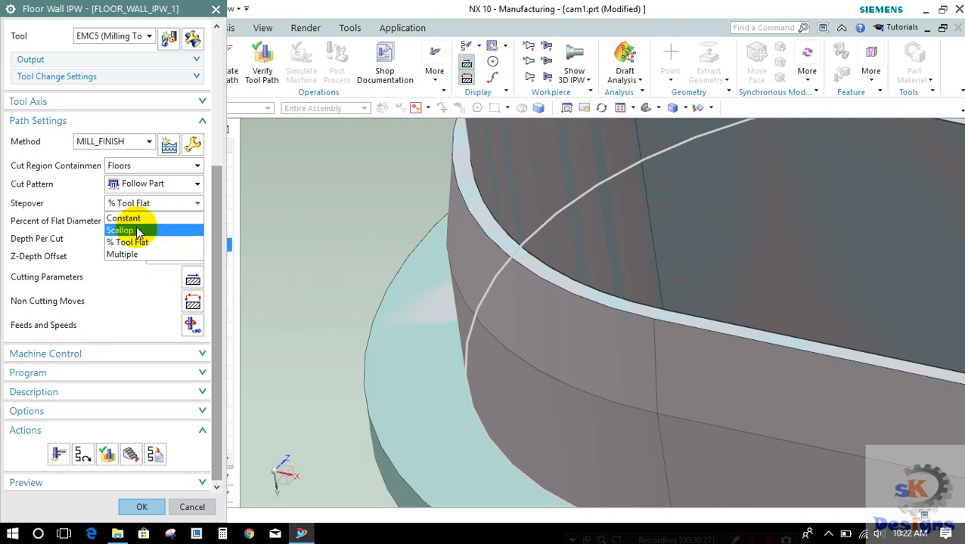
left_click(127, 229)
double_click(160, 227)
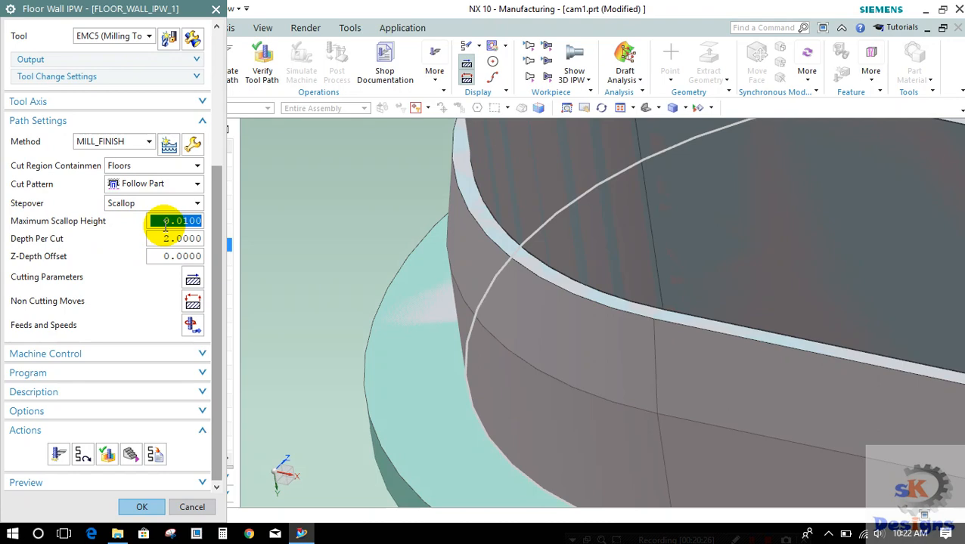
double_click(163, 239)
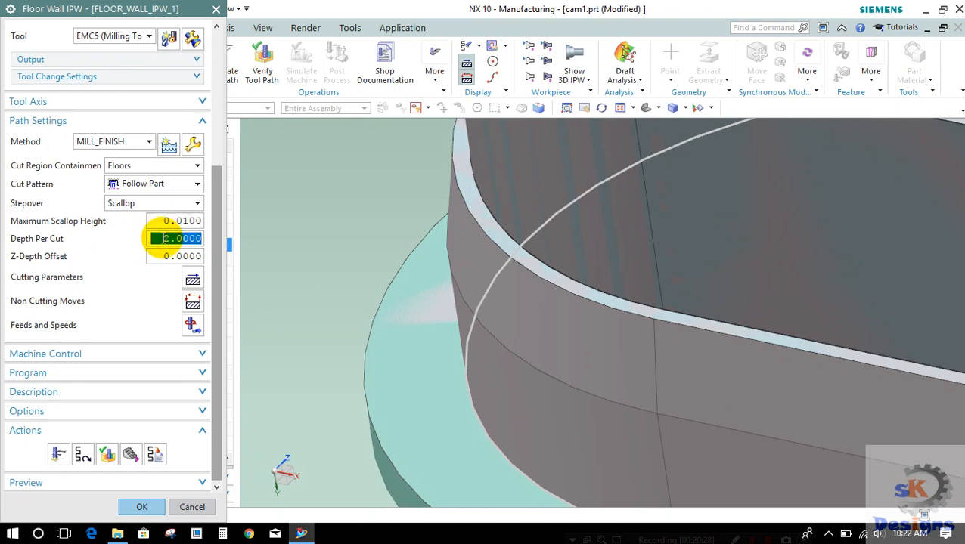
type("1")
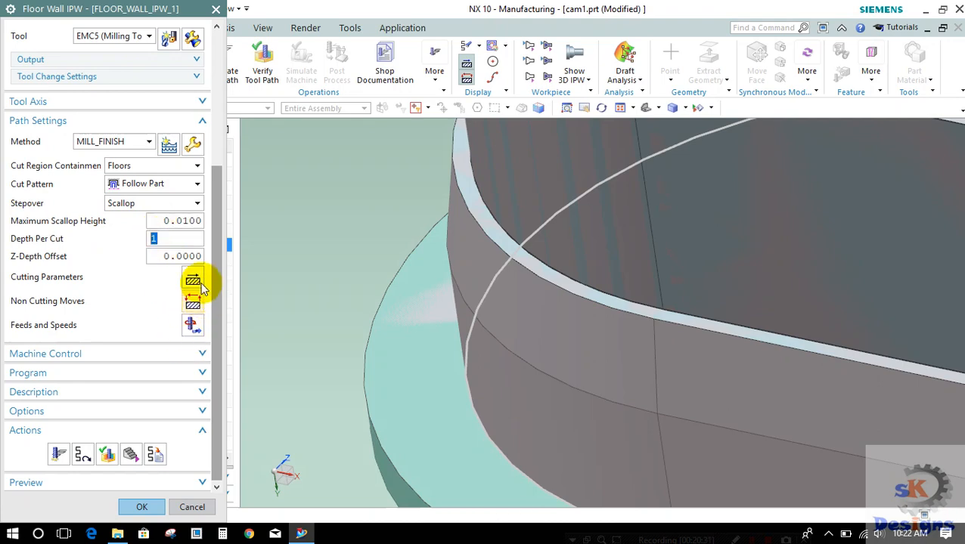
Step: Set the tool overhang to 90 percent of the tool in the cutting parameters, with cut region containment on Floors
left_click(193, 281)
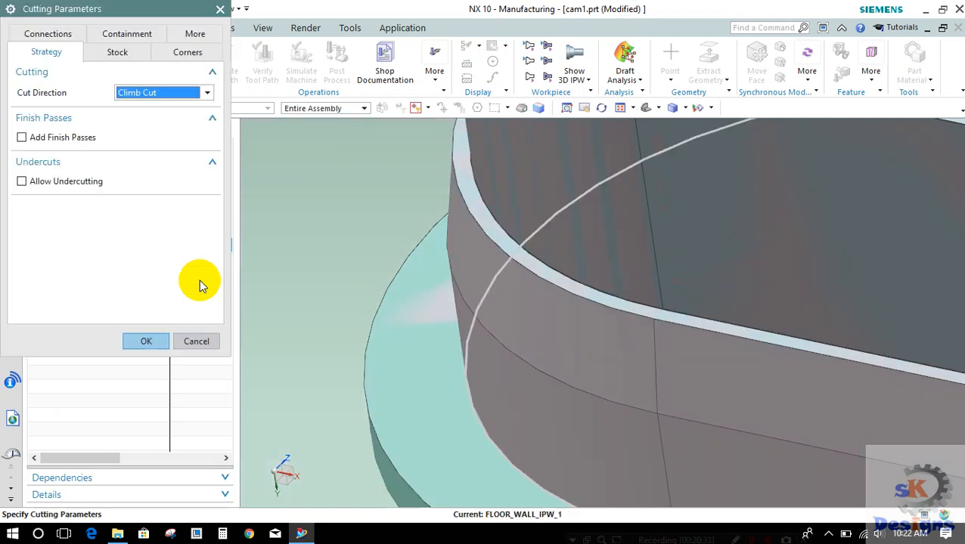
left_click(139, 49)
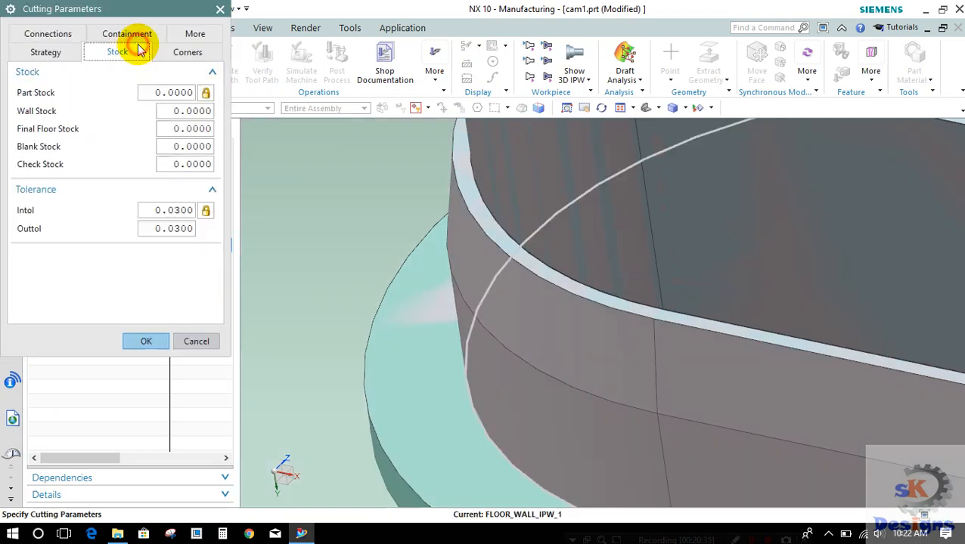
left_click(140, 38)
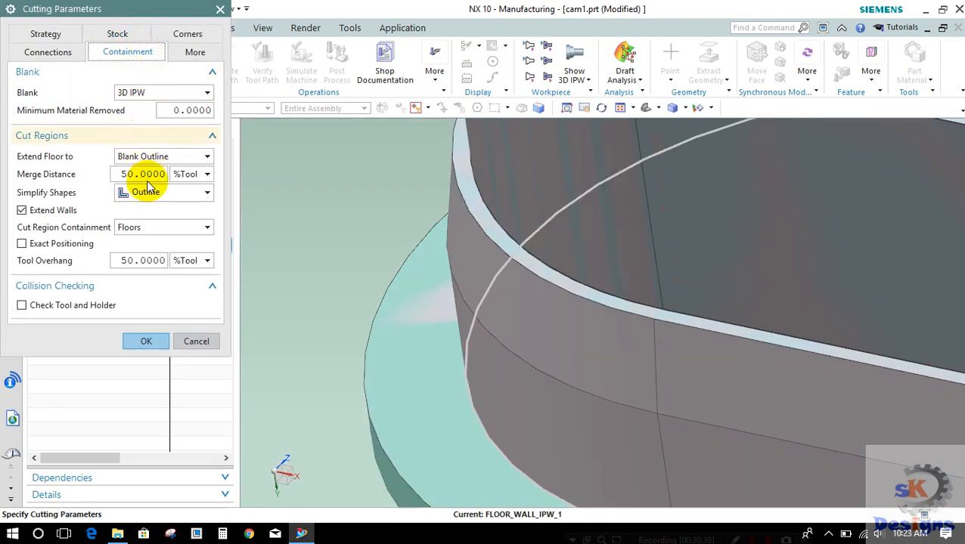
double_click(134, 258)
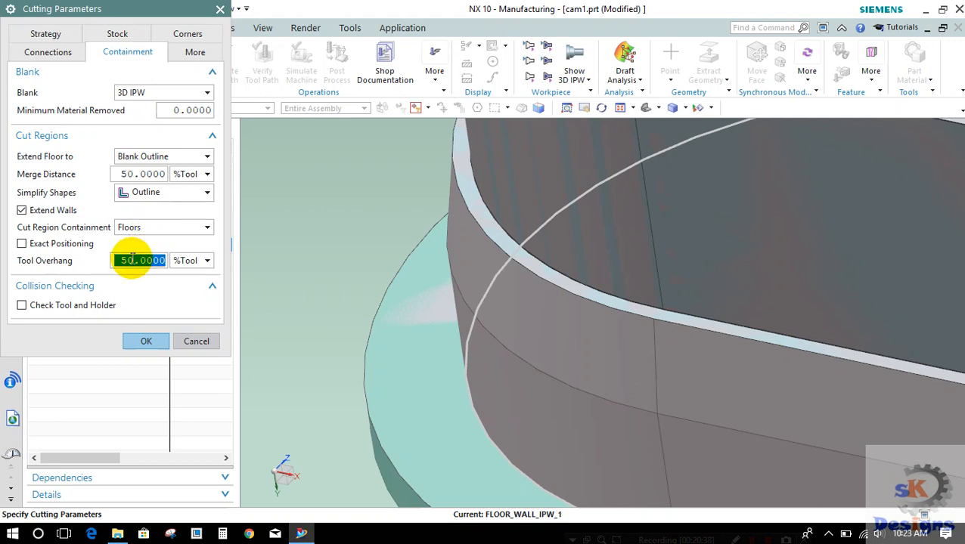
type("100")
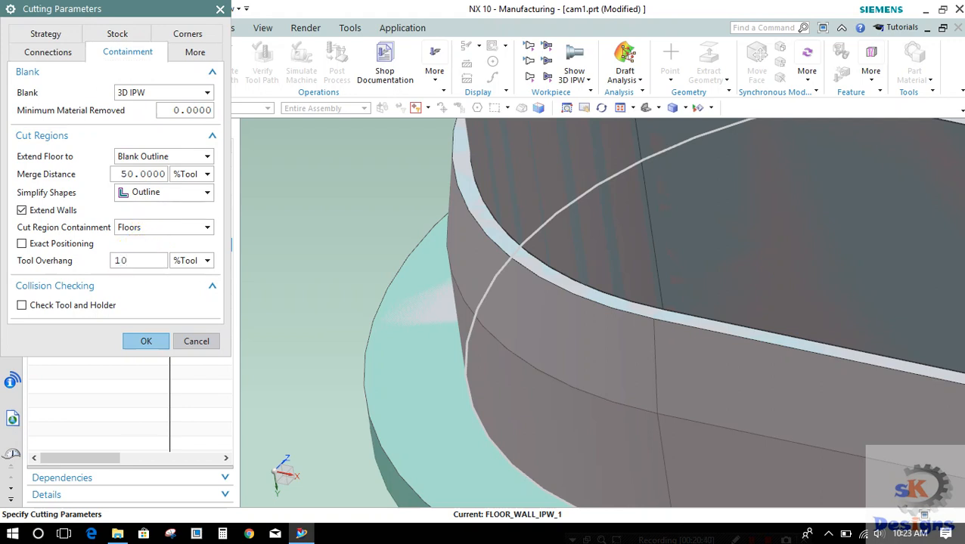
key("BackSpace")
key("BackSpace")
key("BackSpace")
type("90")
double_click(131, 259)
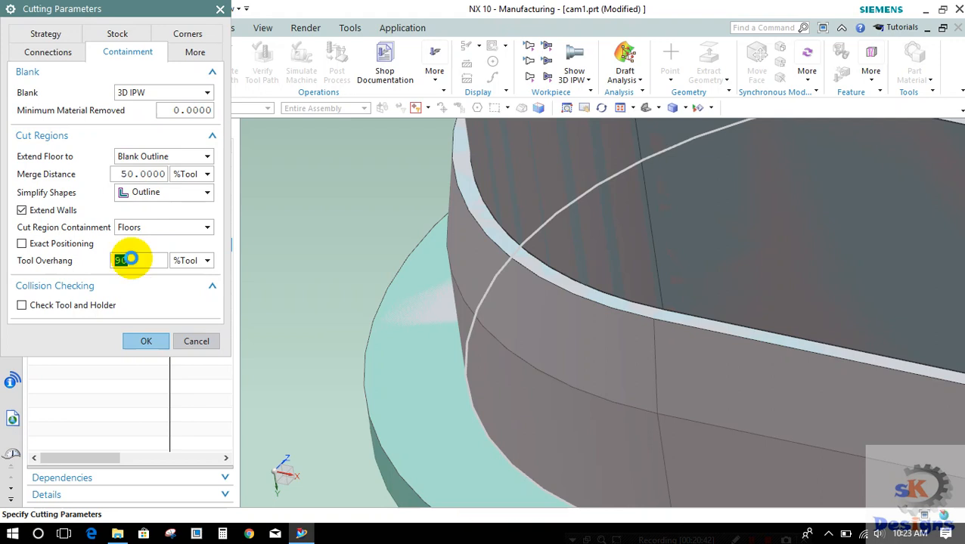
left_click(140, 225)
left_click(142, 238)
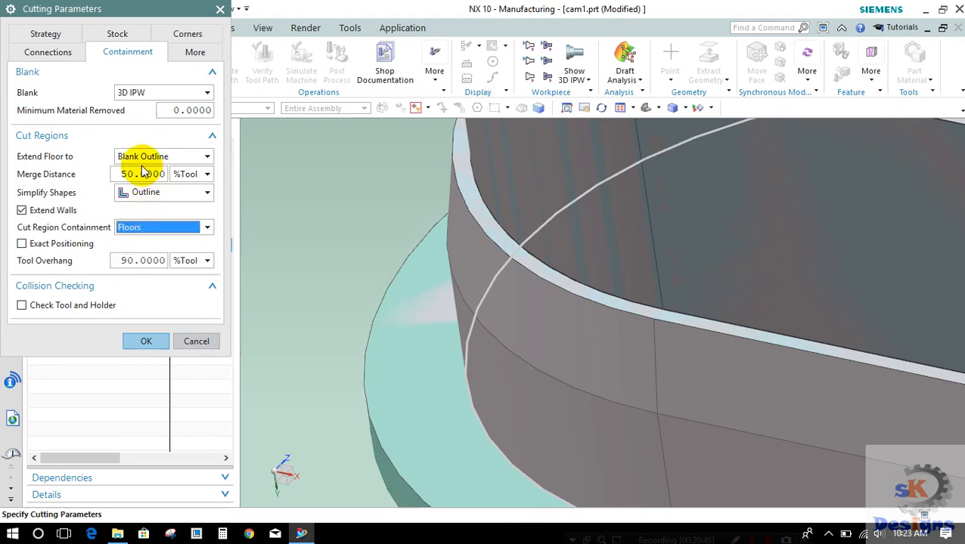
left_click(143, 342)
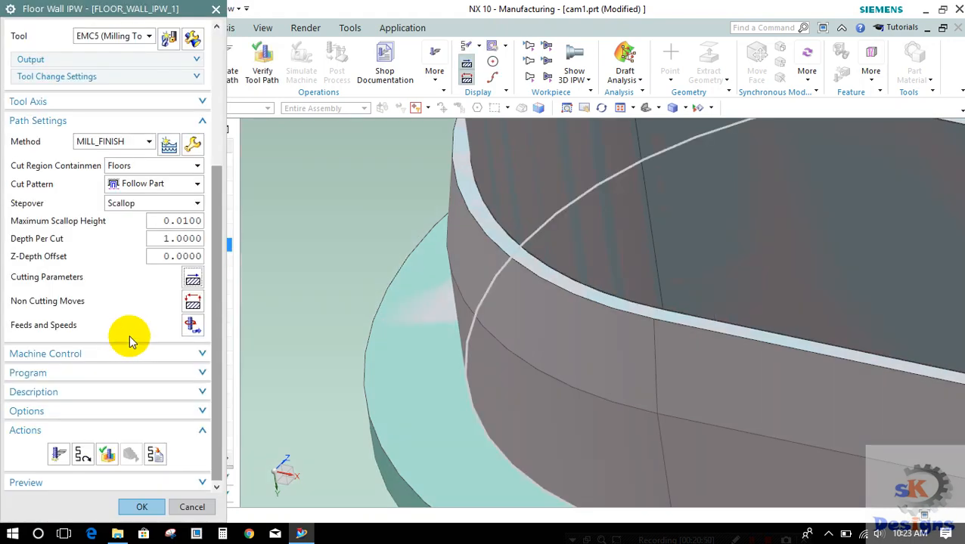
Step: Try the Follow Periphery cut pattern and generate the second floor and wall operation's tool path
left_click(157, 184)
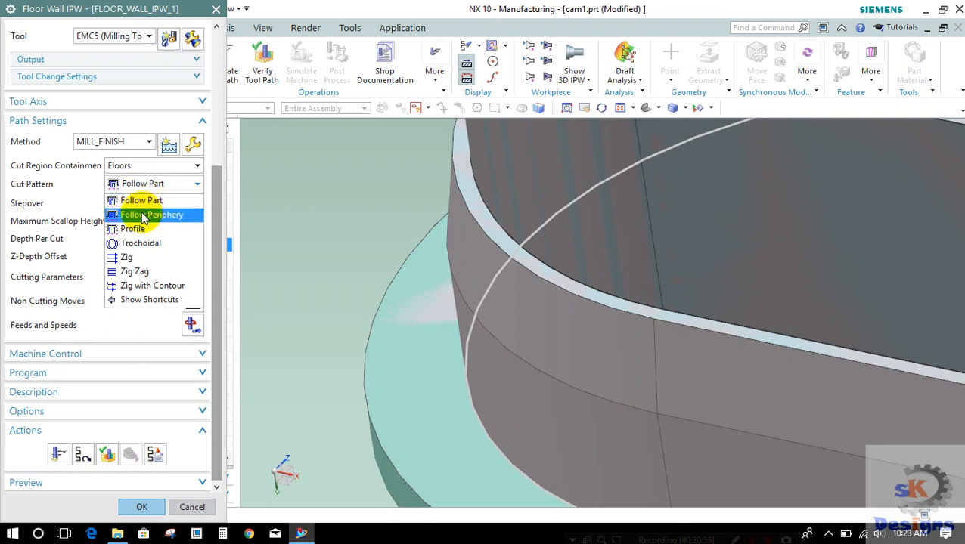
left_click(144, 216)
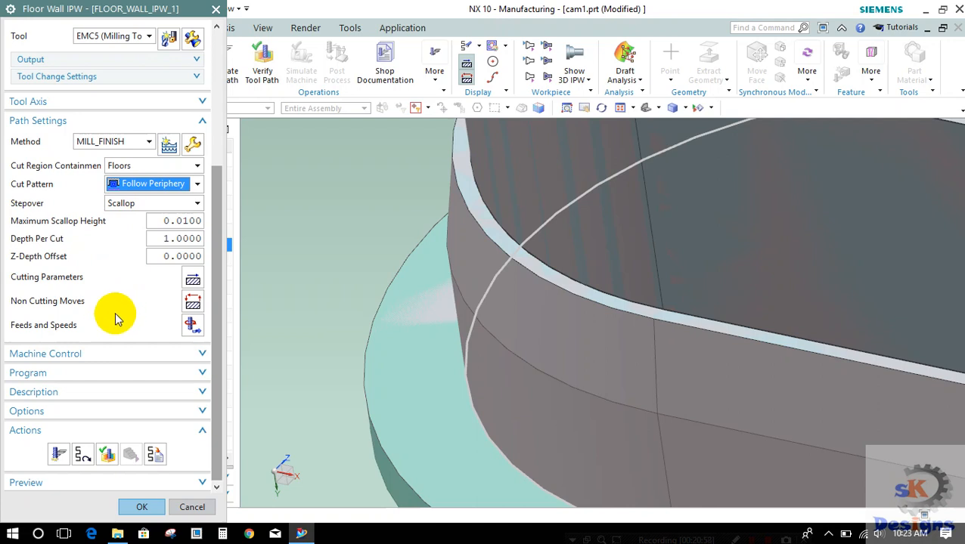
left_click(61, 454)
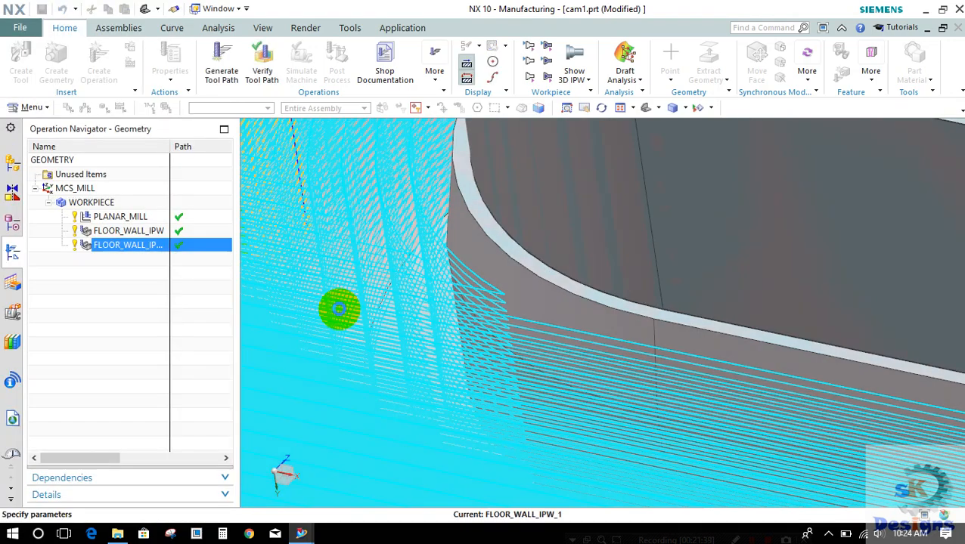
scroll(206, 413, "down", 5)
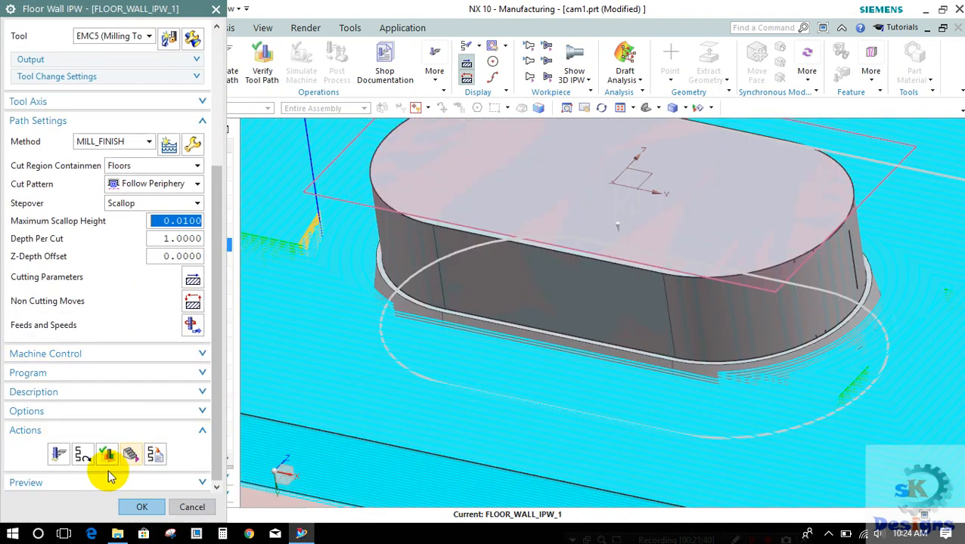
Step: Verify the periphery tool path by playing the 3D dynamic material removal, stopping it partway and leaving the visualization
left_click(107, 453)
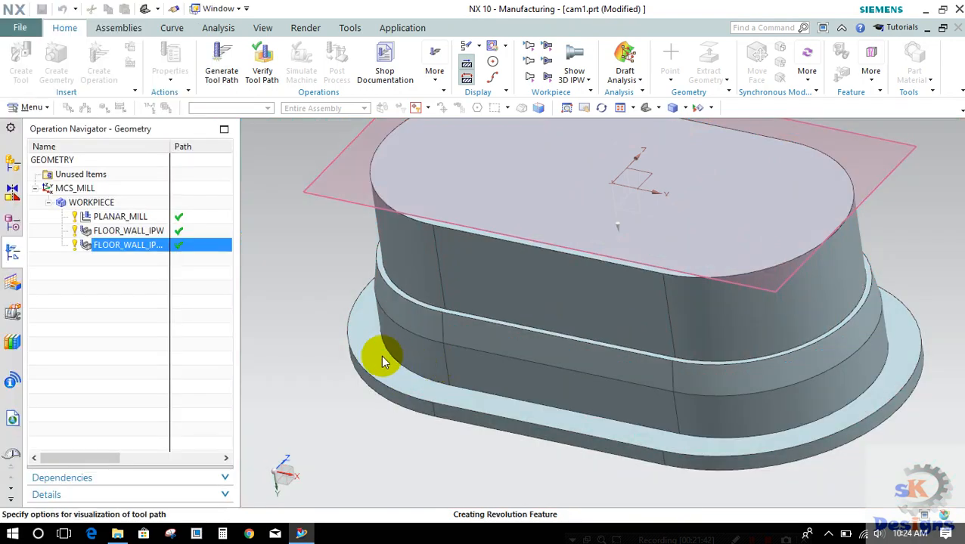
left_click(155, 479)
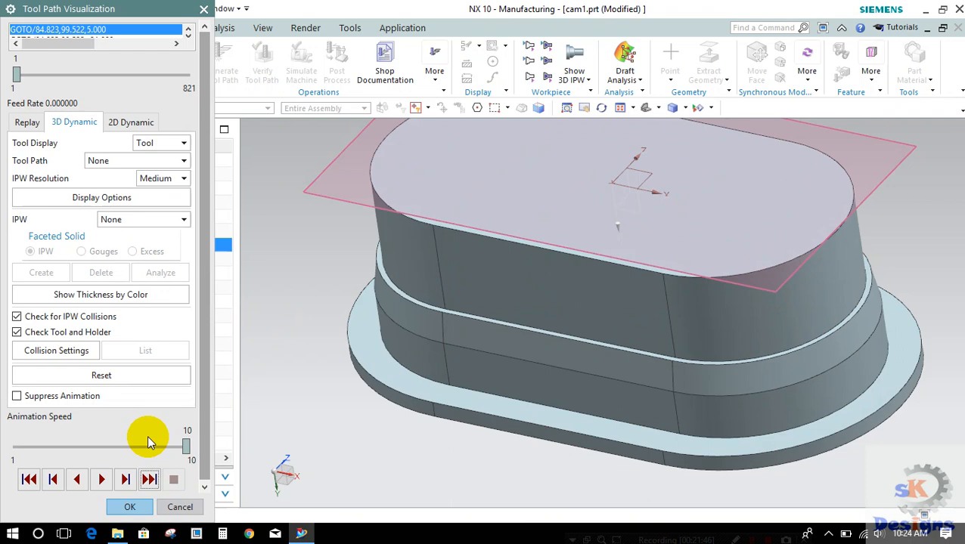
left_click(99, 479)
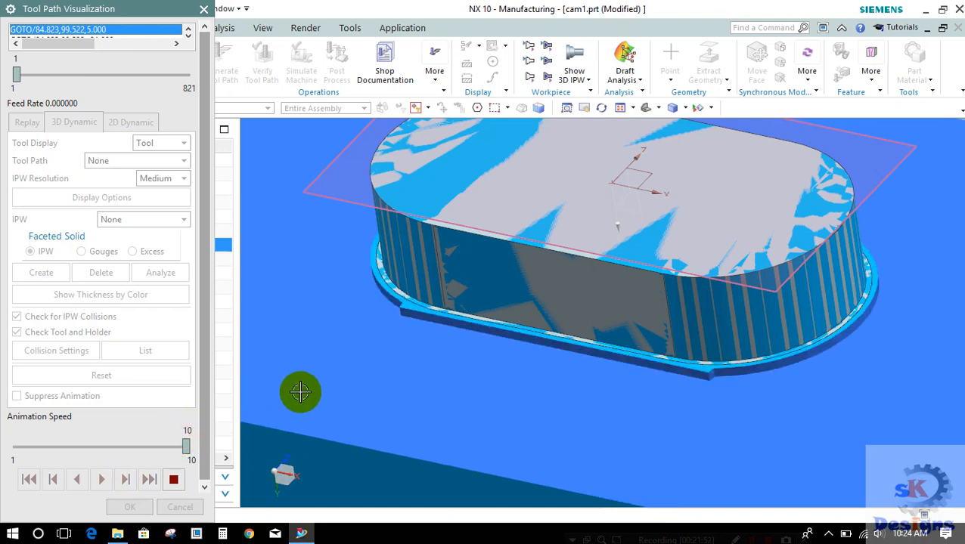
scroll(534, 362, "up", 3)
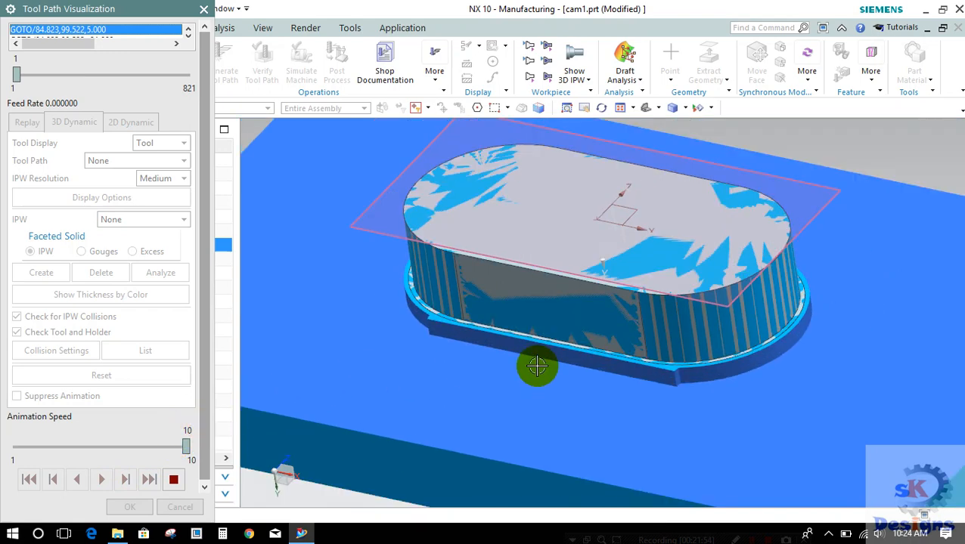
left_click(173, 479)
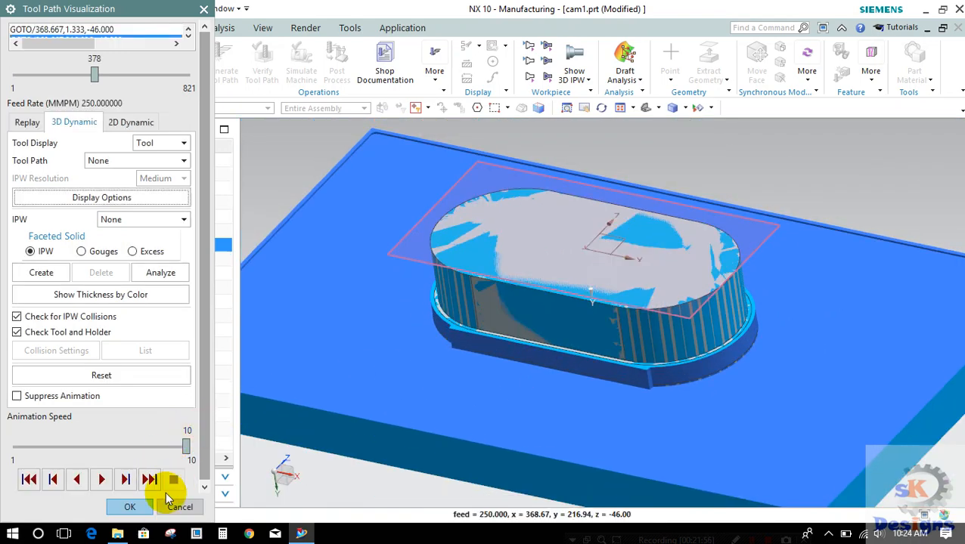
left_click(180, 508)
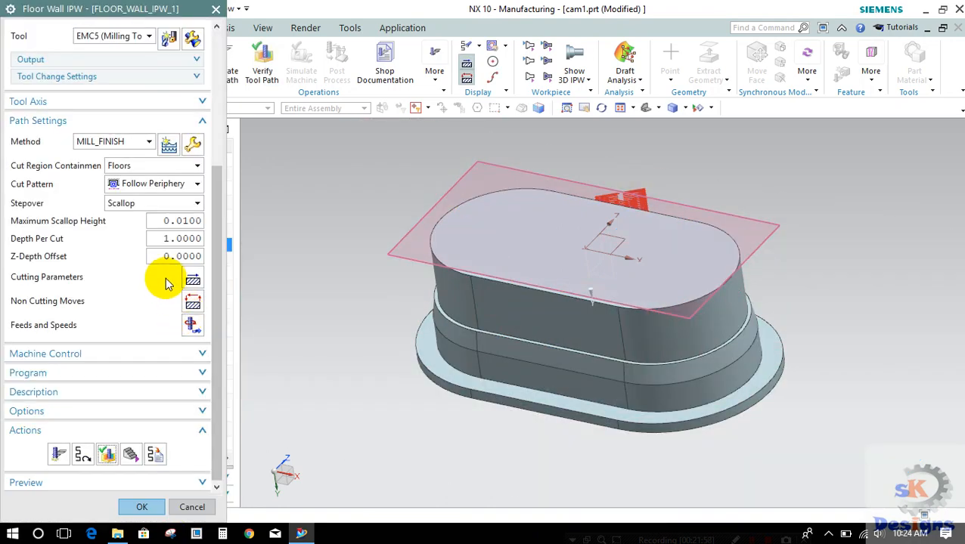
Step: Set the cut pattern back to Follow Part and regenerate the second floor and wall operation's tool path
left_click(168, 185)
left_click(155, 201)
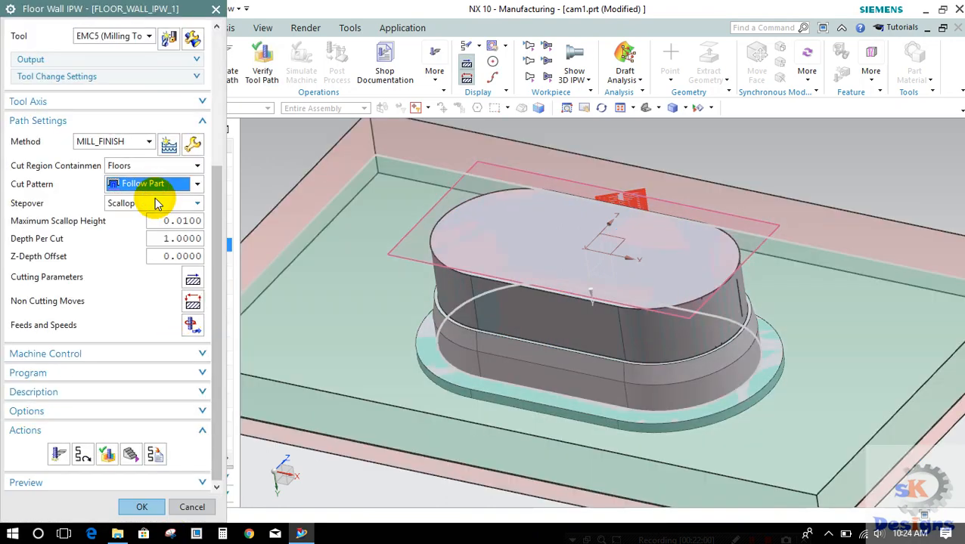
left_click(157, 239)
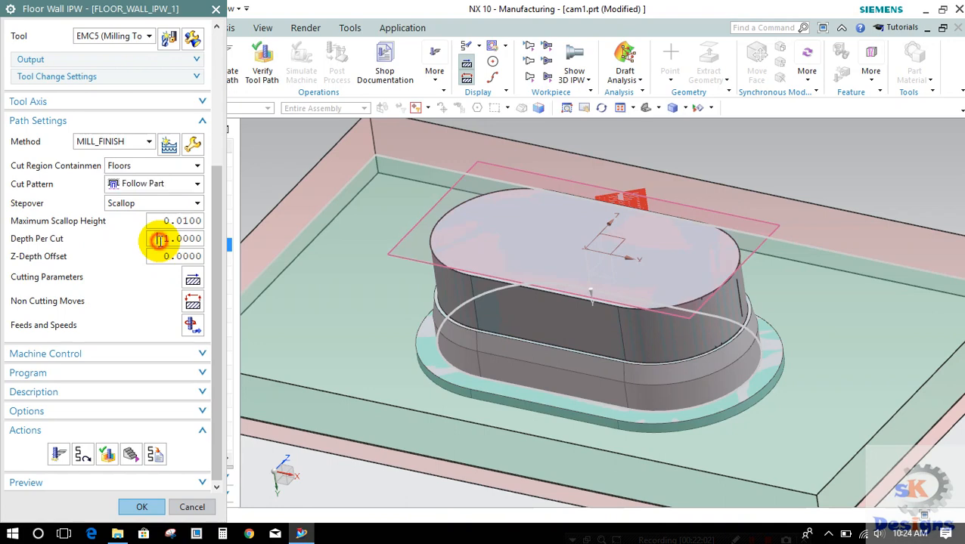
left_click(60, 453)
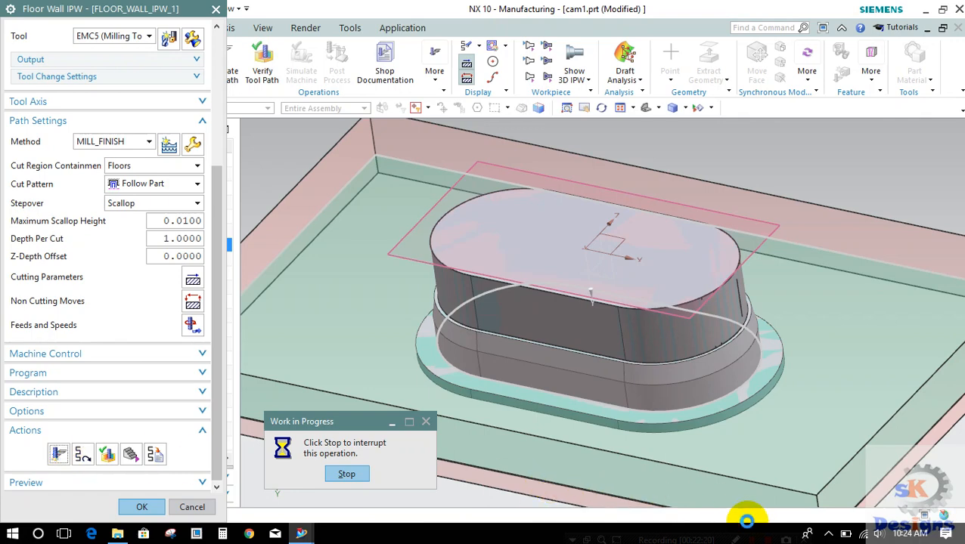
left_click(827, 534)
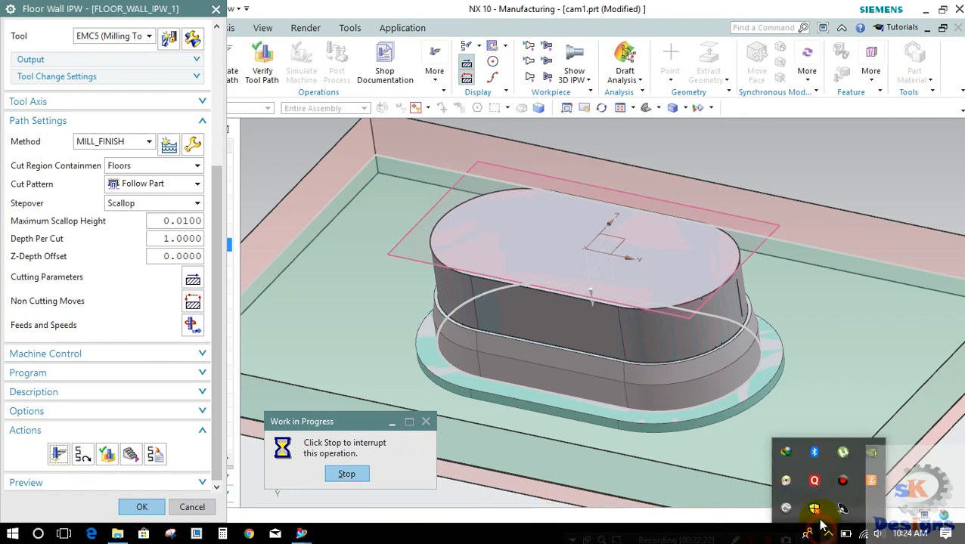
left_click(842, 481)
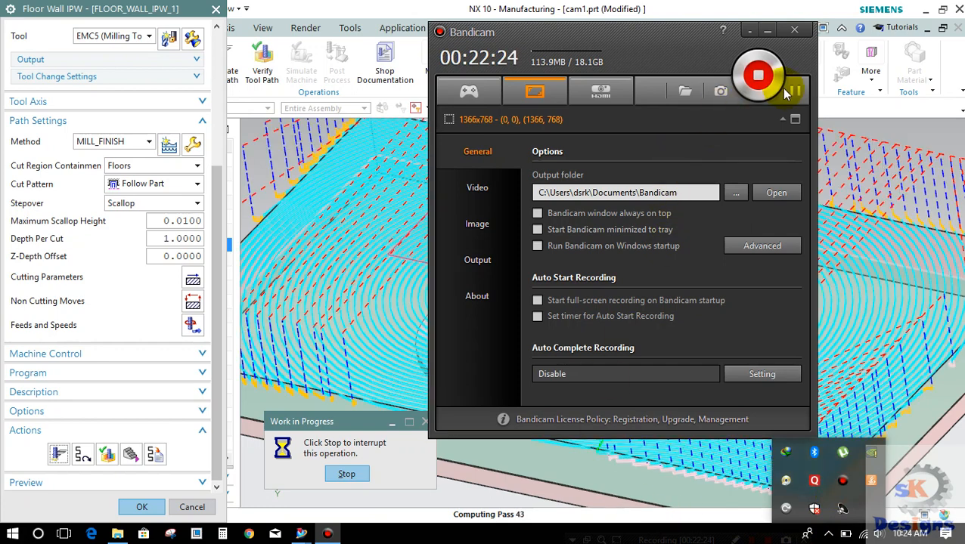
left_click(794, 91)
left_click(795, 91)
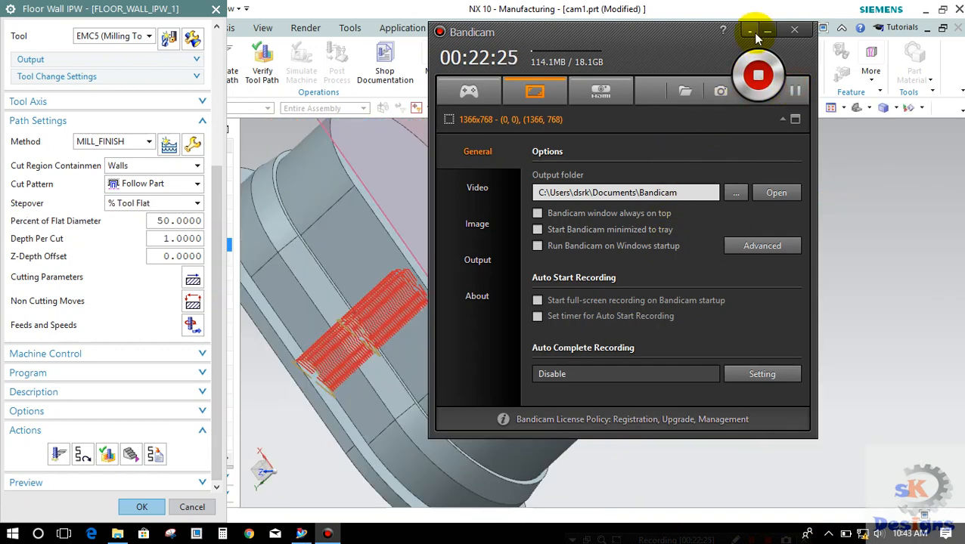
left_click(755, 34)
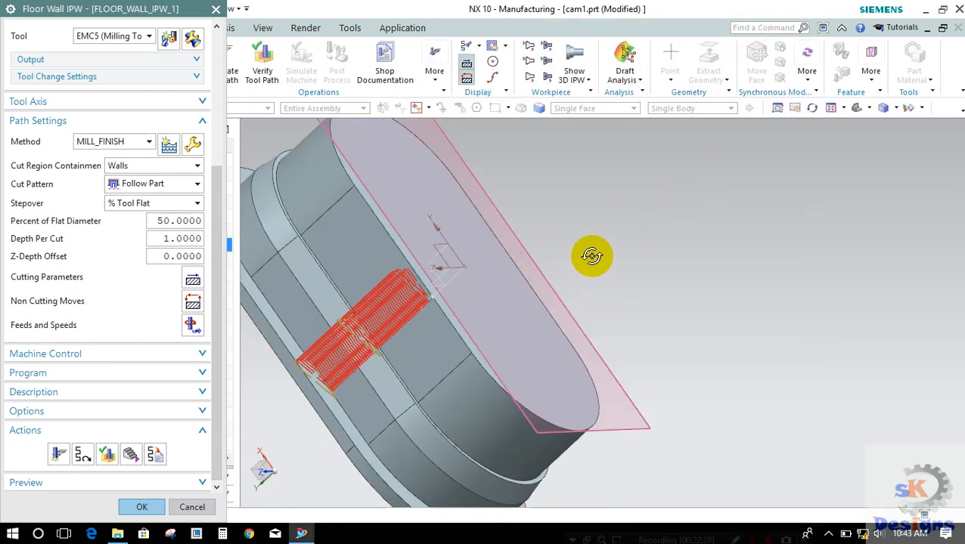
Step: Set the cut region containment to Walls and generate the second floor and wall operation's tool path
middle_click_drag(589, 256, 638, 318)
scroll(546, 341, "up", 3)
scroll(546, 340, "down", 6)
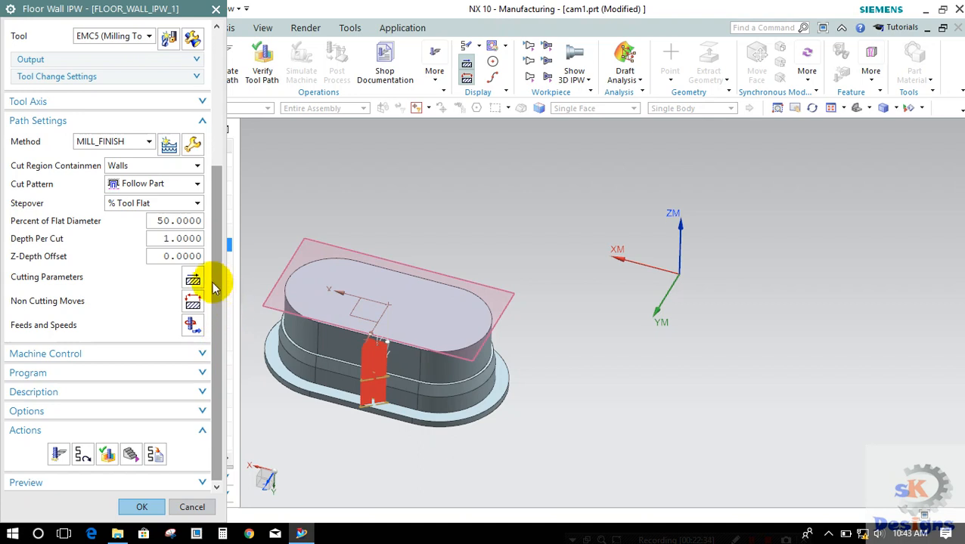
left_click(173, 172)
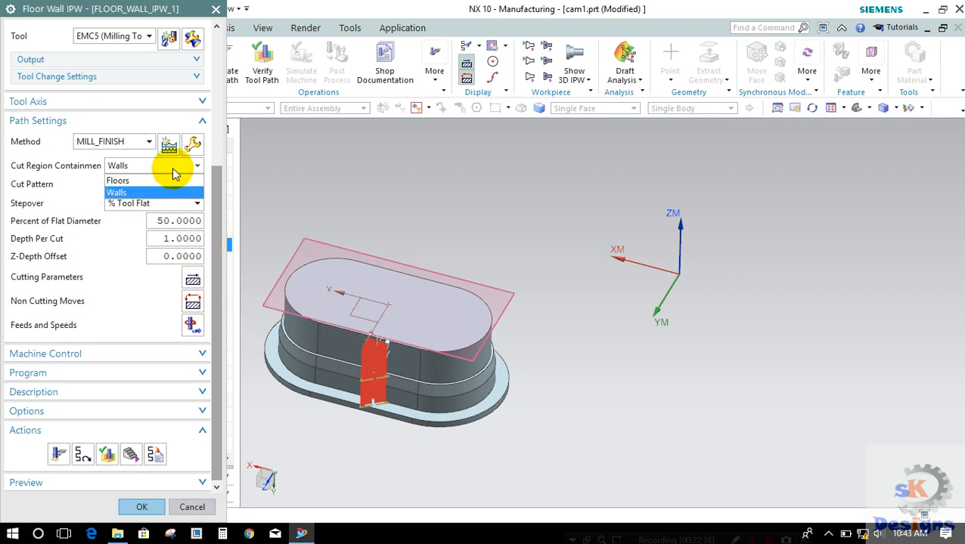
left_click(118, 195)
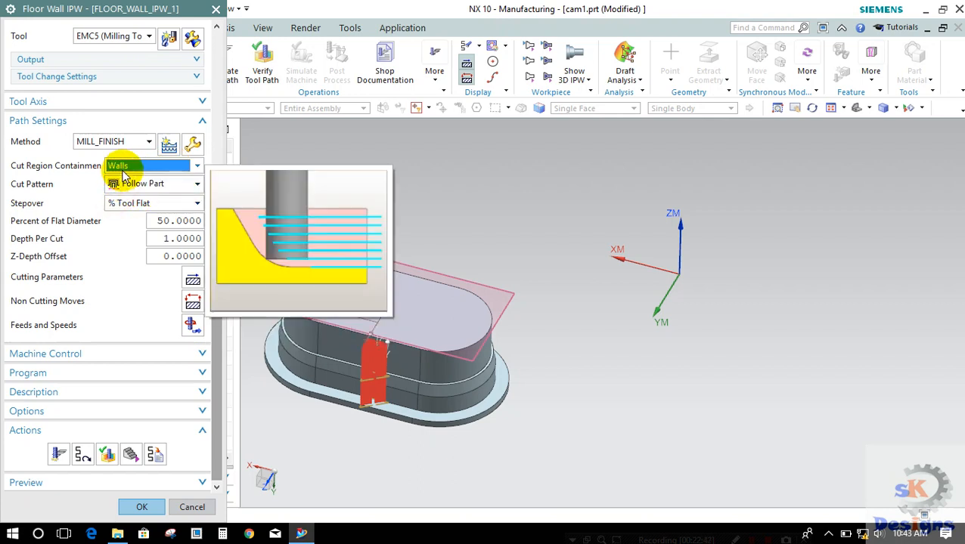
left_click(57, 455)
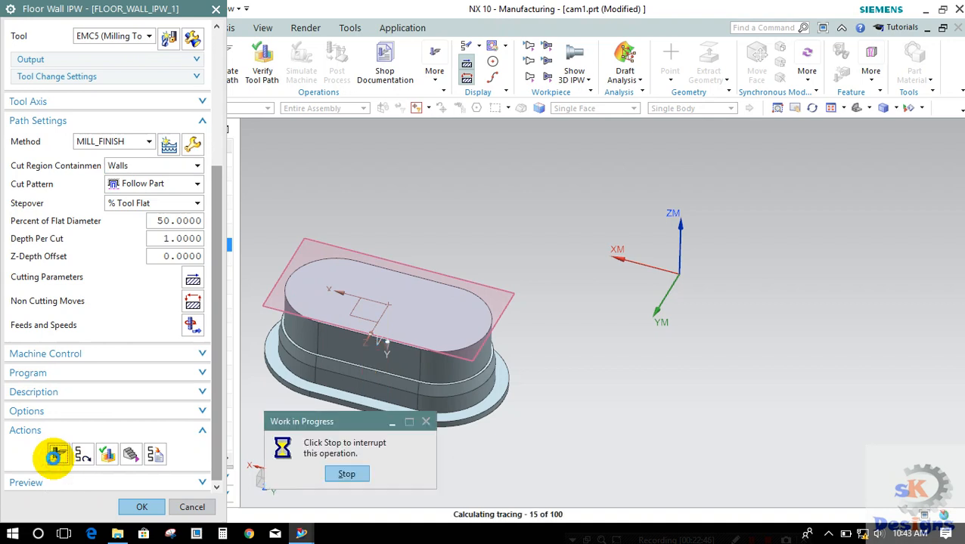
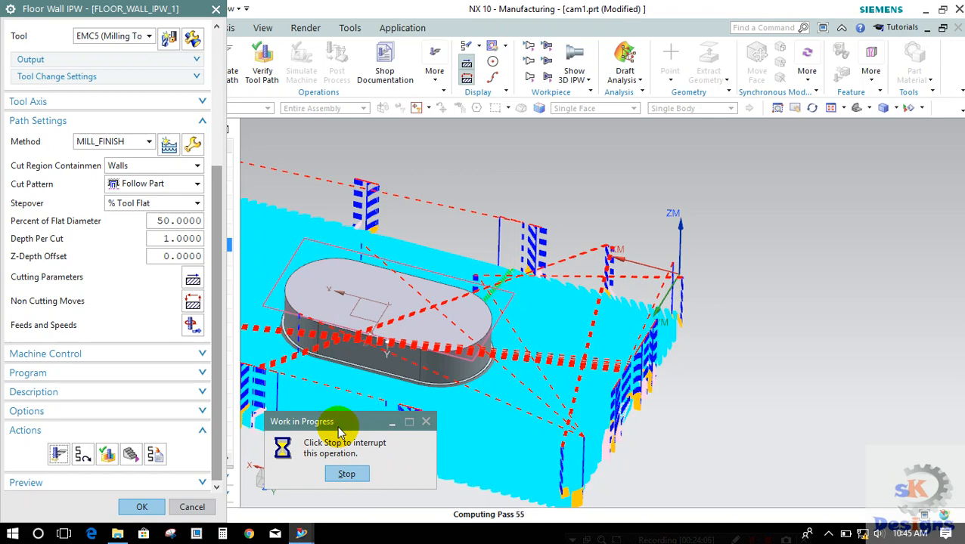
mouse_move(304, 530)
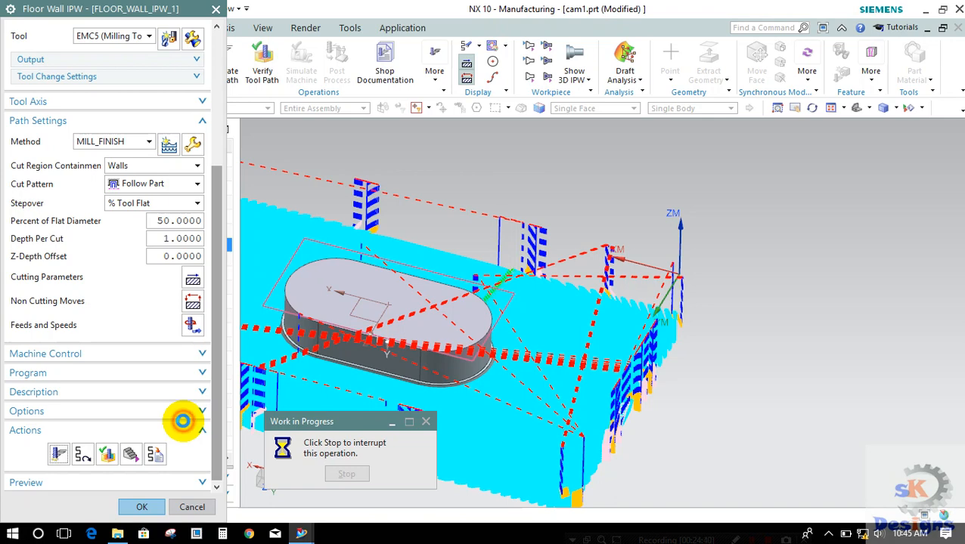
left_click(826, 535)
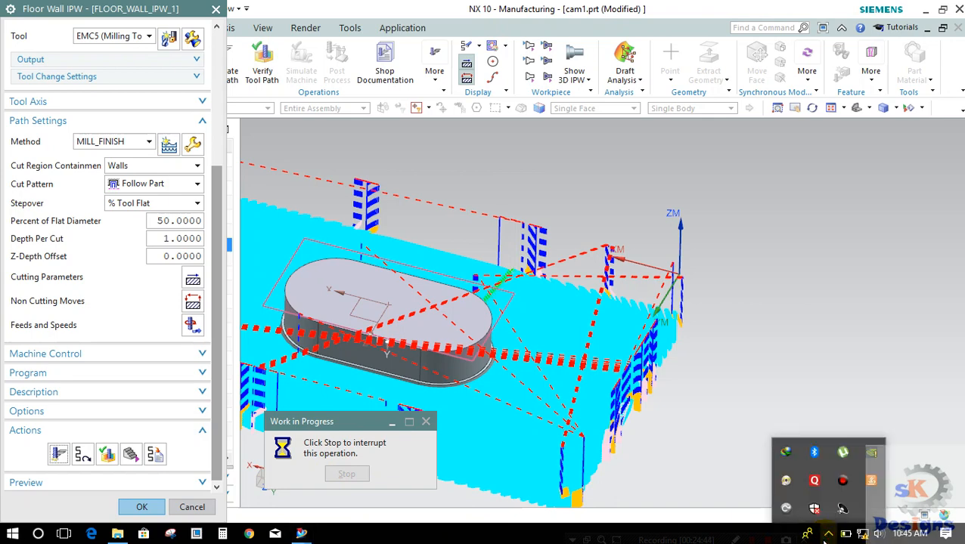
left_click(845, 482)
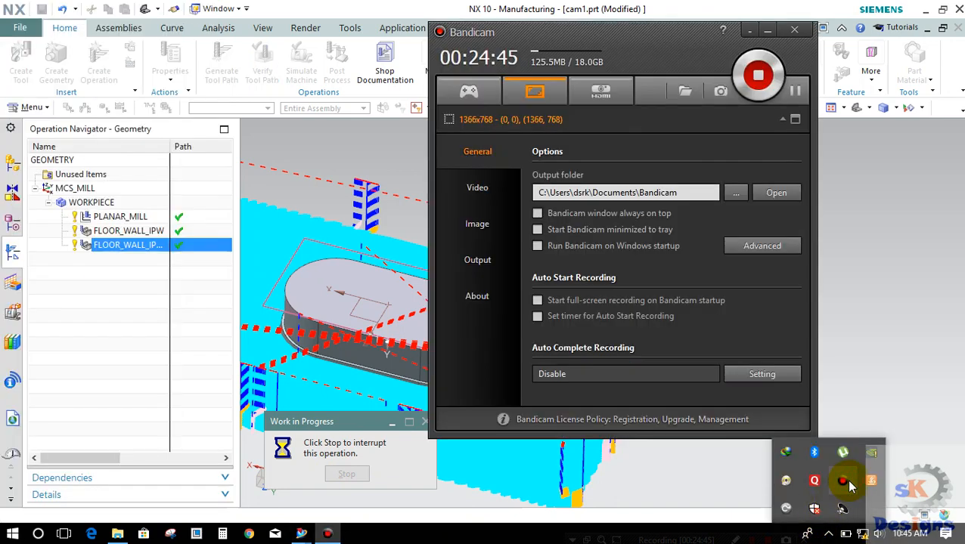
left_click(794, 92)
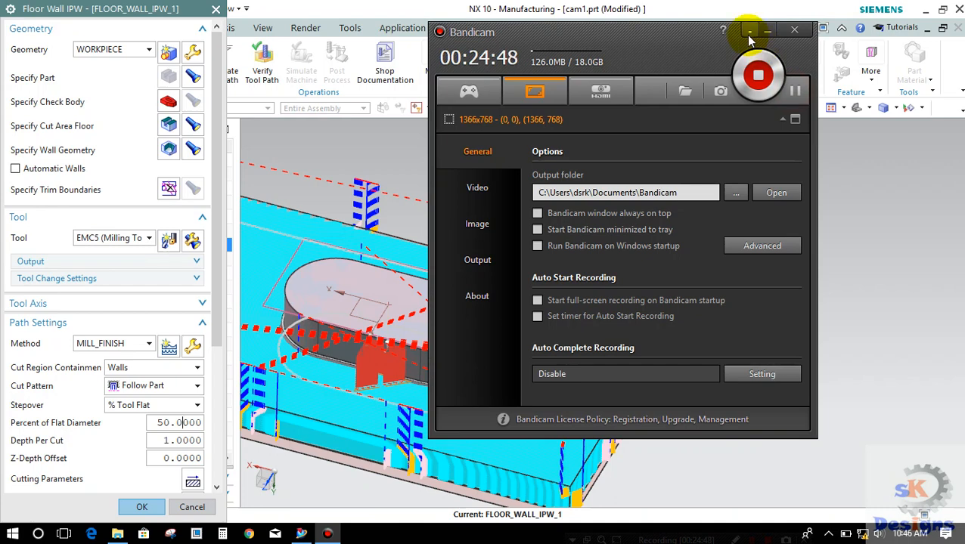
left_click(747, 36)
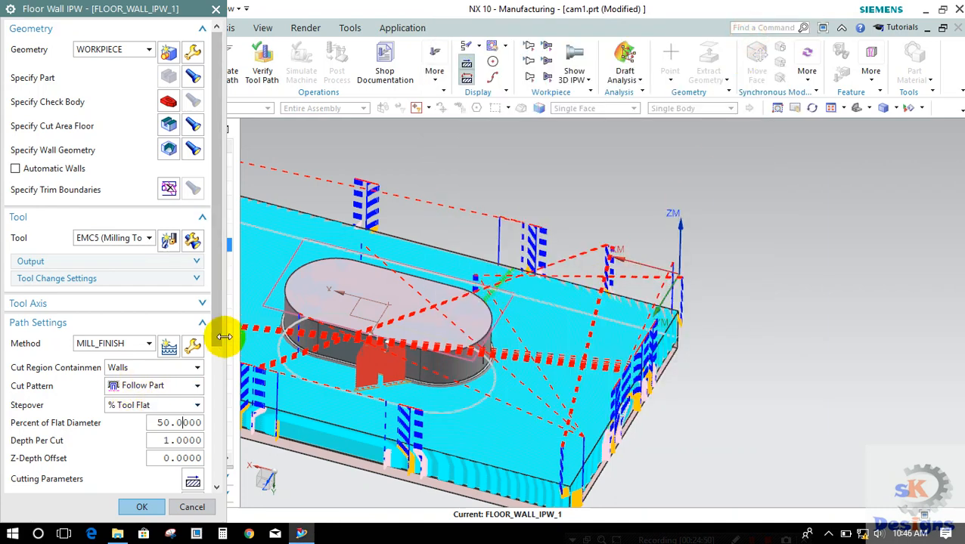
Step: Verify the wall-contained tool path by playing the 3D dynamic material removal, stopping it partway and leaving the visualization
scroll(221, 341, "down", 3)
scroll(174, 408, "down", 3)
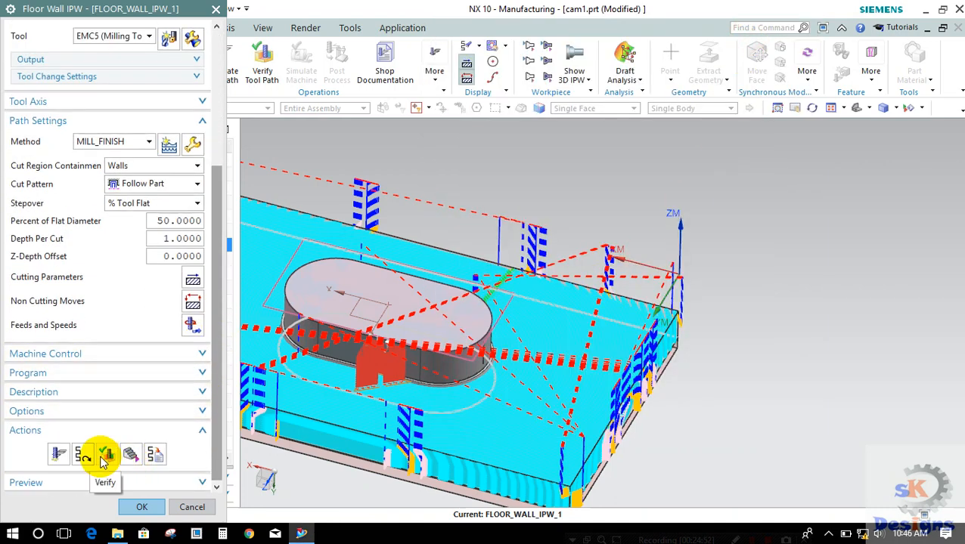
left_click(104, 454)
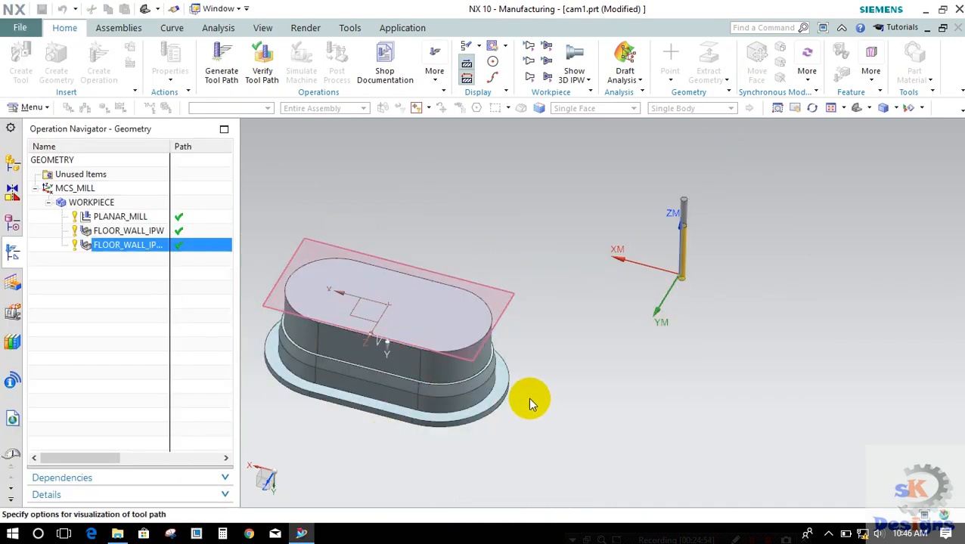
scroll(527, 397, "up", 3)
left_click(109, 480)
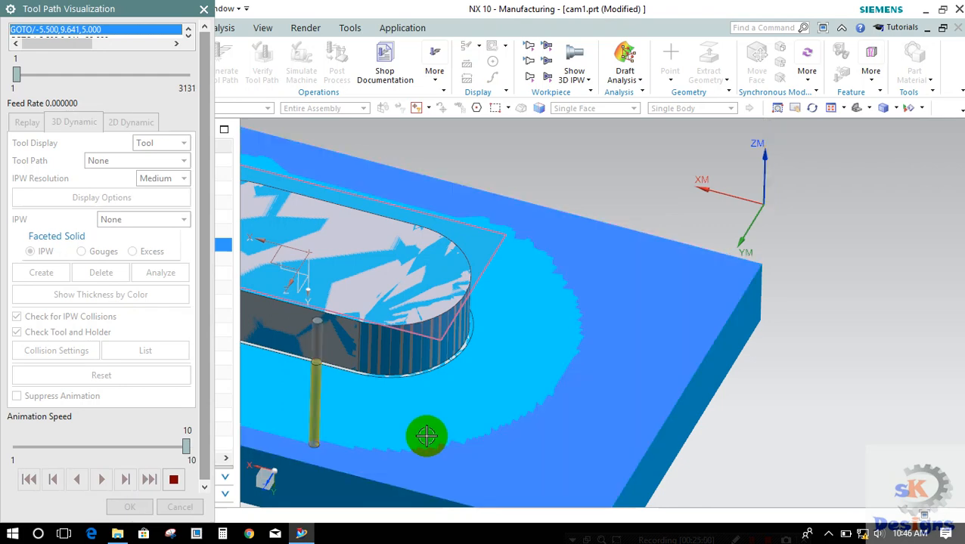
scroll(386, 387, "up", 5)
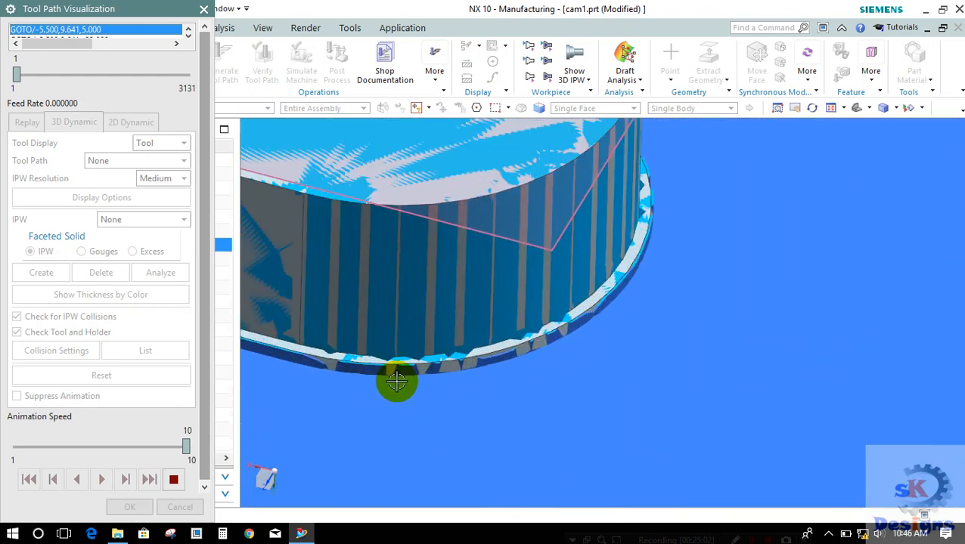
middle_click_drag(399, 382, 370, 439)
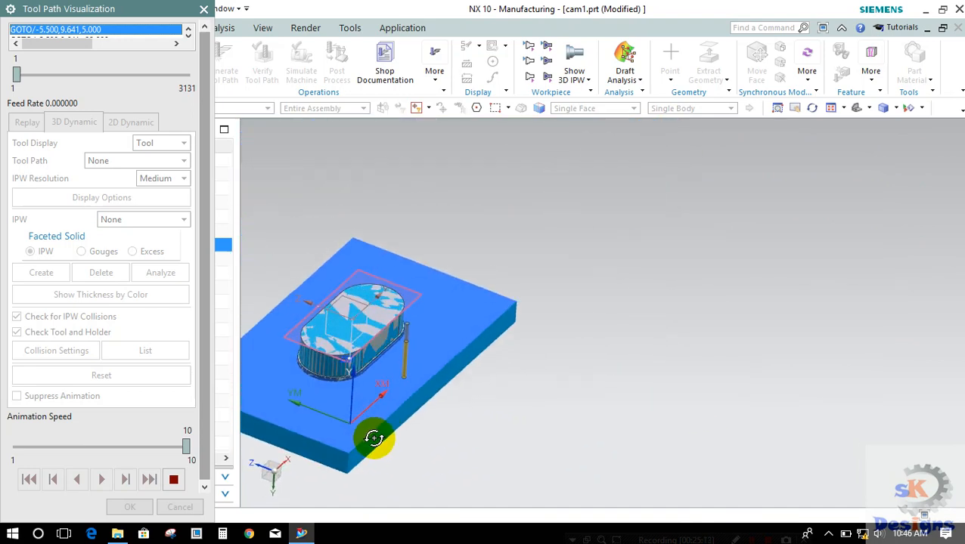
left_click(174, 480)
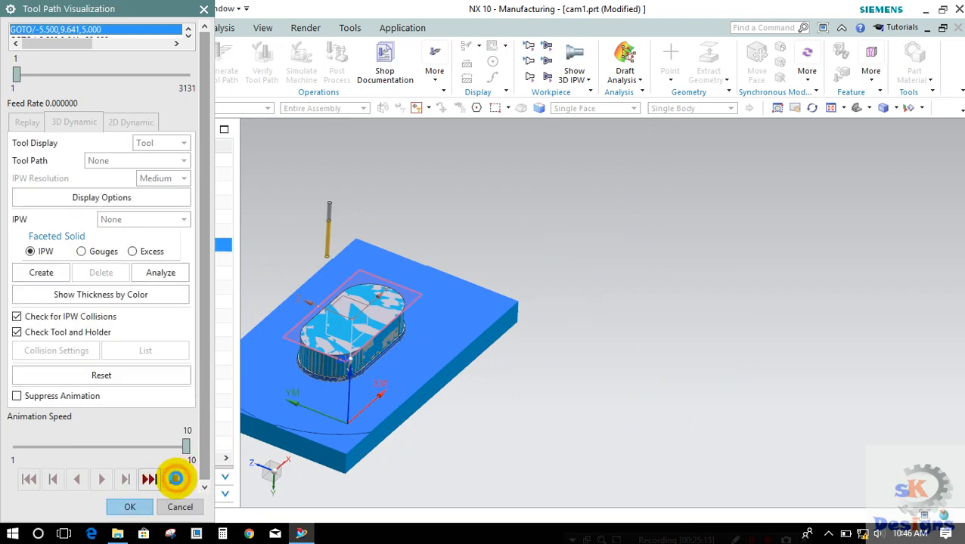
left_click(138, 507)
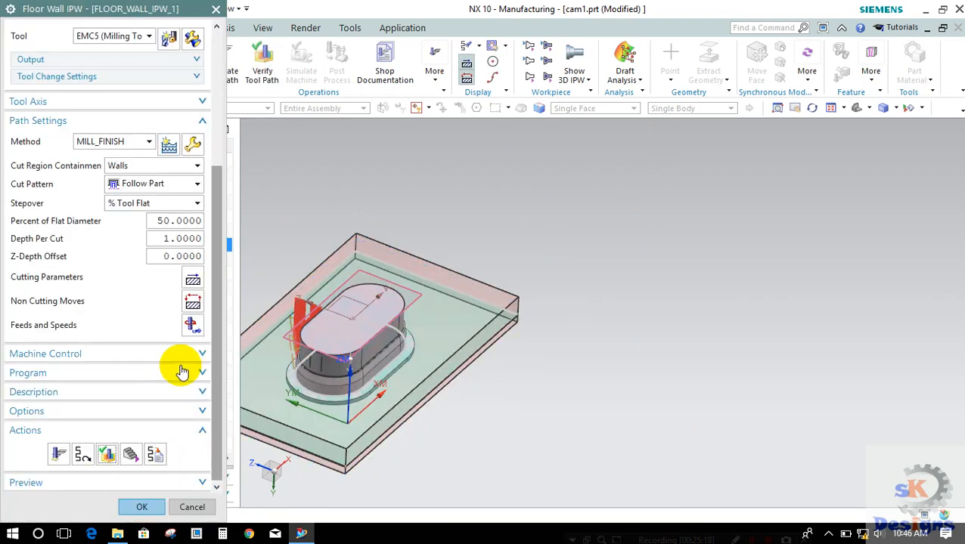
Step: Accept the second floor and wall operation's settings and close its definition
left_click(133, 507)
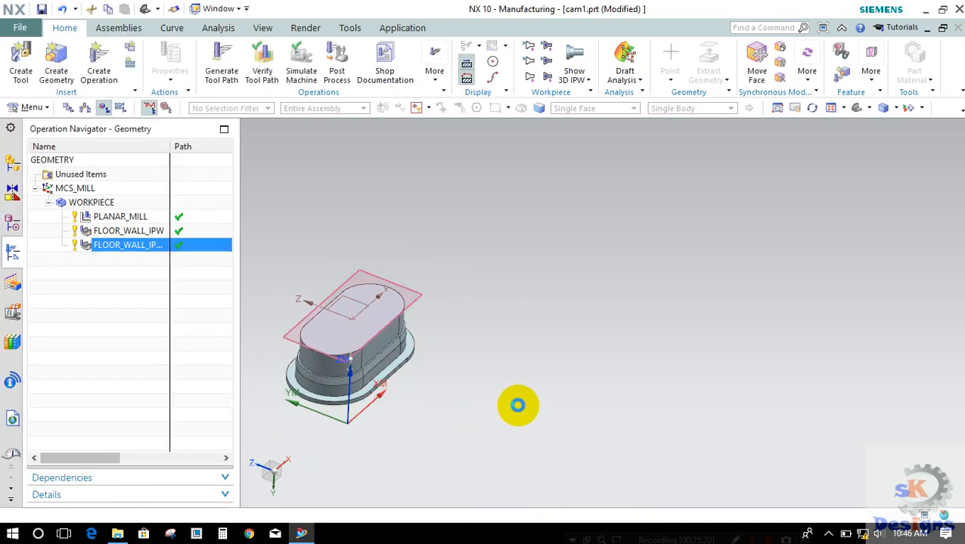
scroll(403, 372, "up", 1)
middle_click_drag(404, 371, 499, 311, "shift")
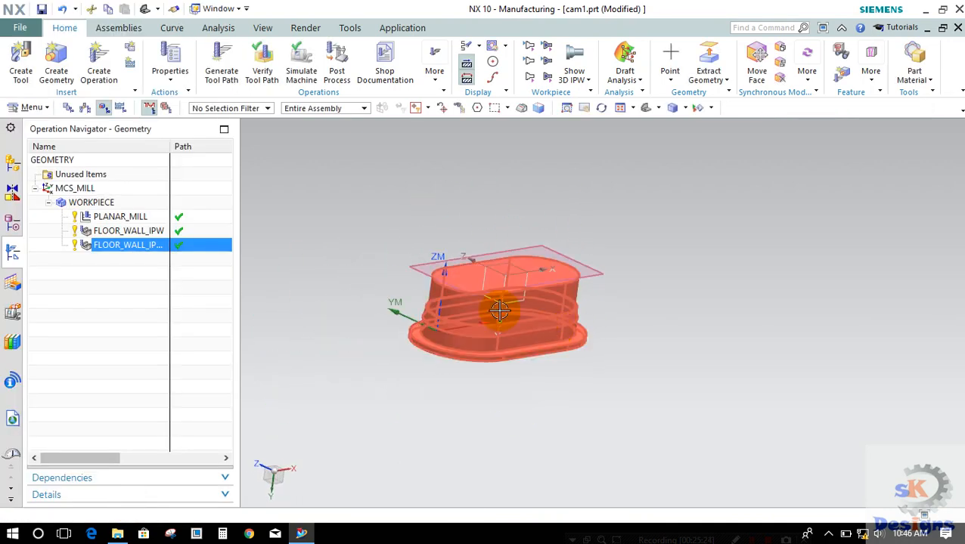
Step: Expand the operation list to examine each operation's tool, geometry and method, and restore its normal size
left_click(223, 132)
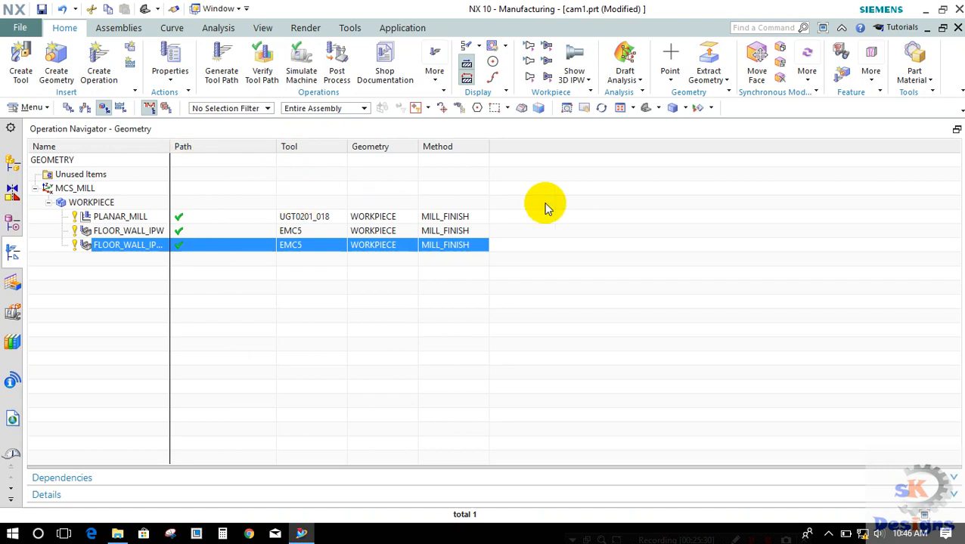
right_click(262, 149)
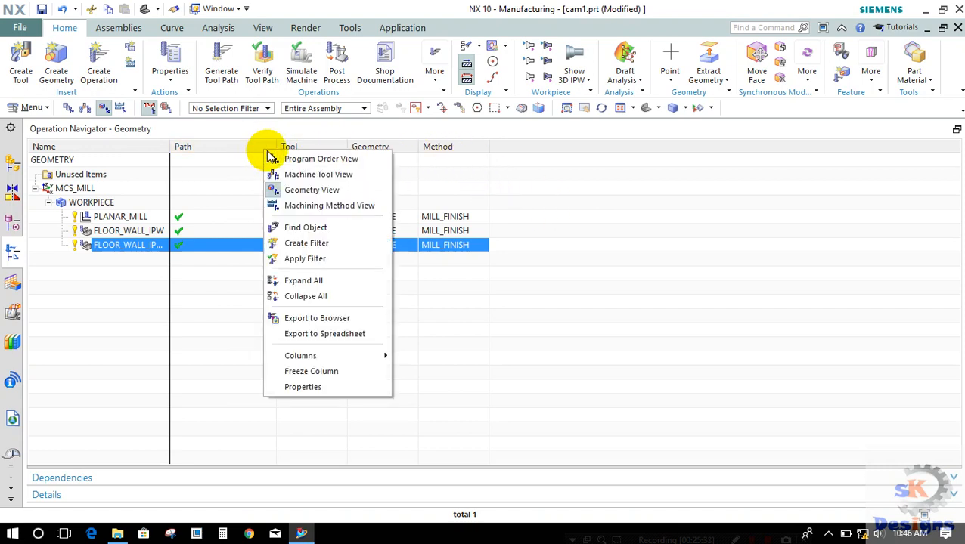
left_click(103, 221)
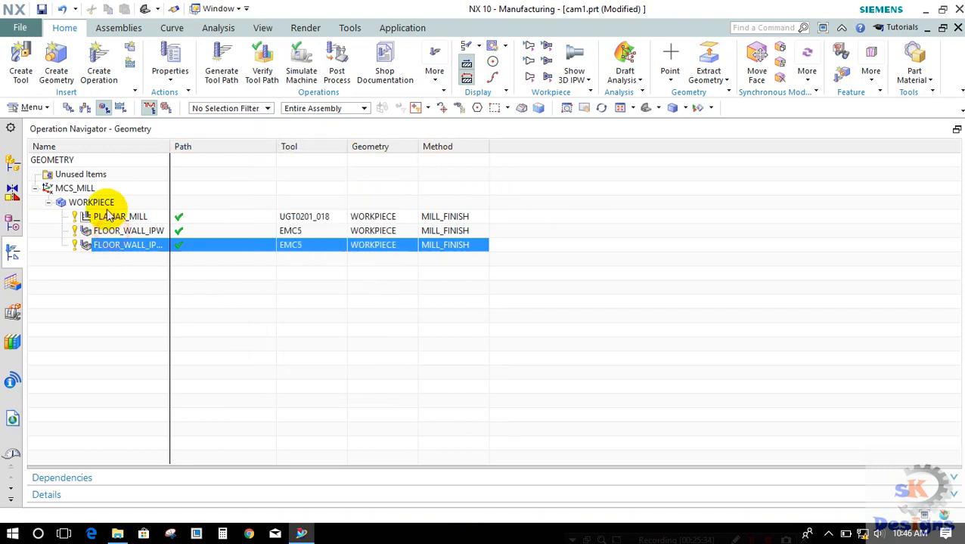
left_click(106, 206)
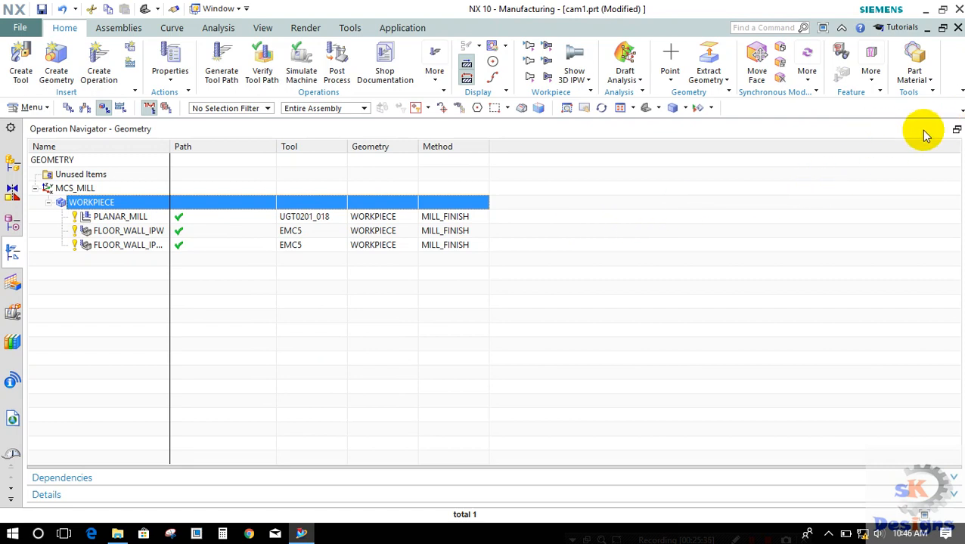
left_click(955, 131)
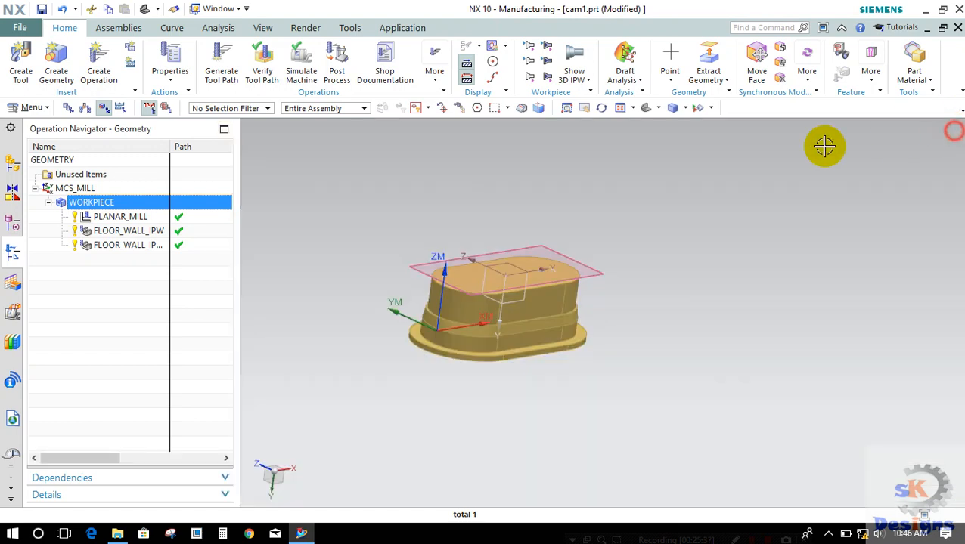
Step: Select the planar mill and both floor and wall operations together and start post-processing them
left_click(110, 217)
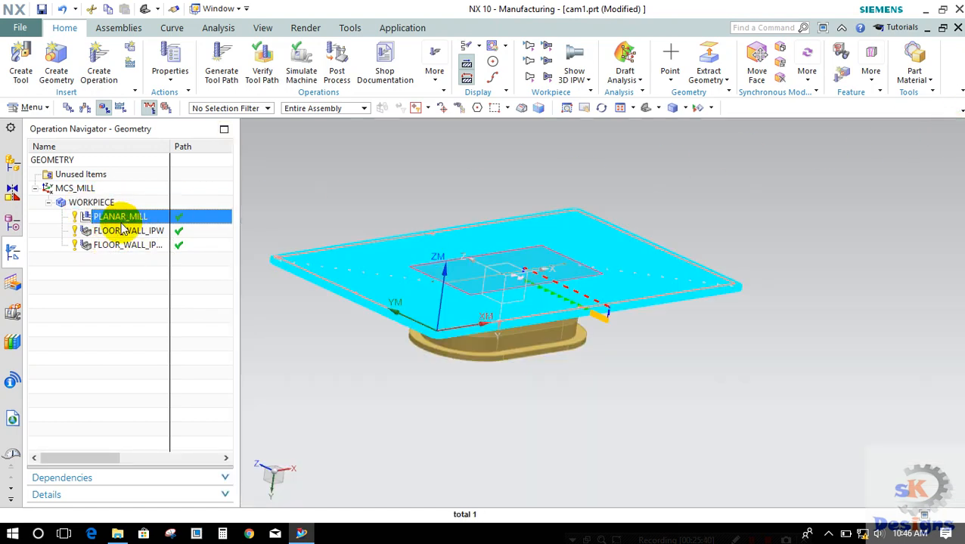
left_click(111, 246, "shift")
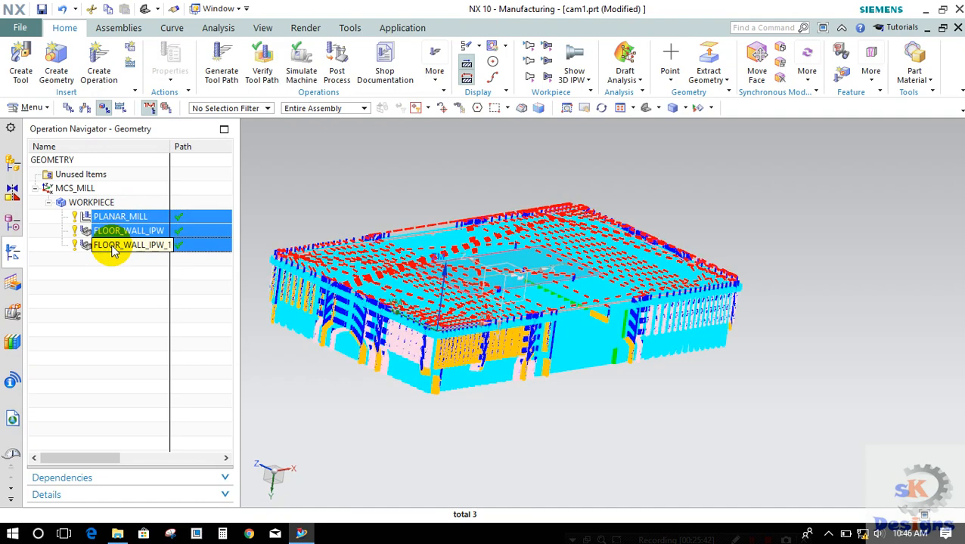
right_click(113, 231)
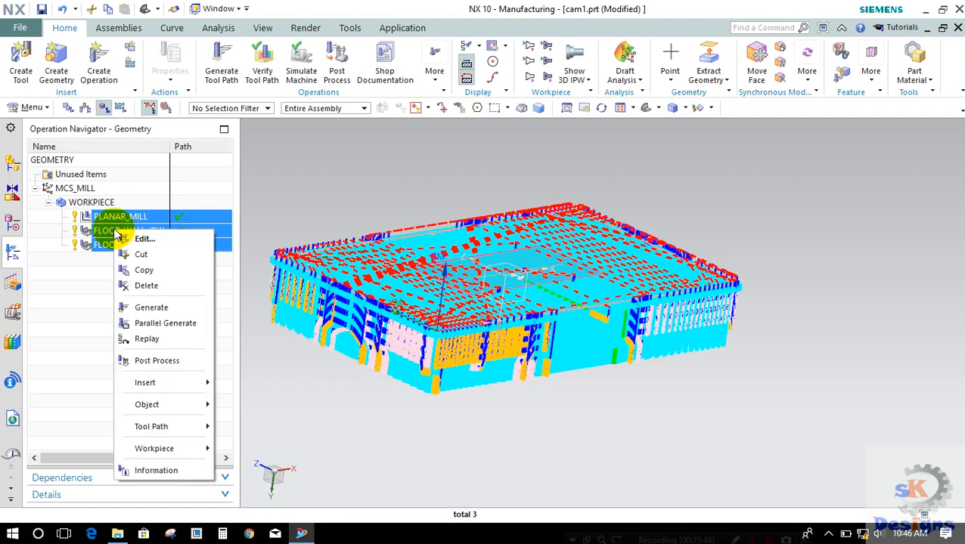
left_click(148, 361)
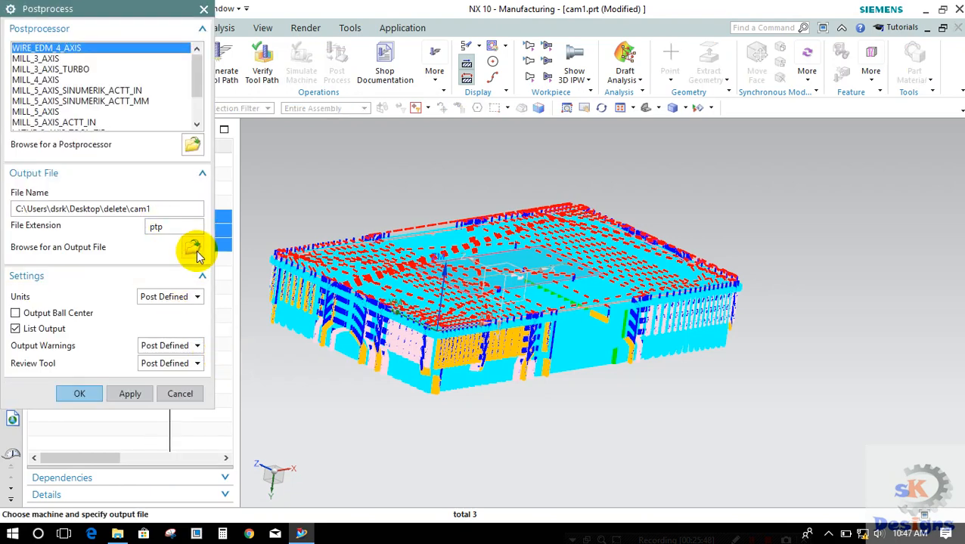
Step: Specify cam1 in the delete folder as the NC output file
double_click(167, 208)
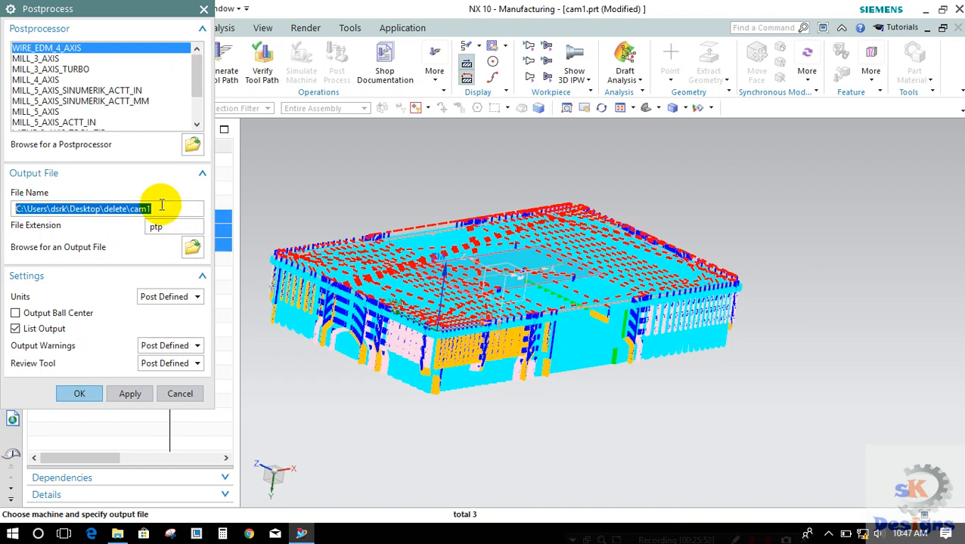
left_click(194, 246)
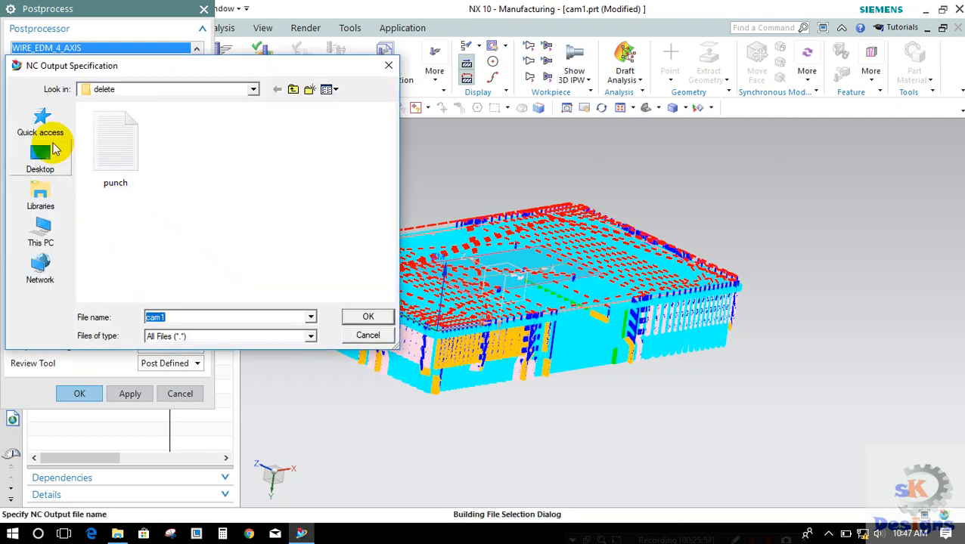
left_click(192, 163)
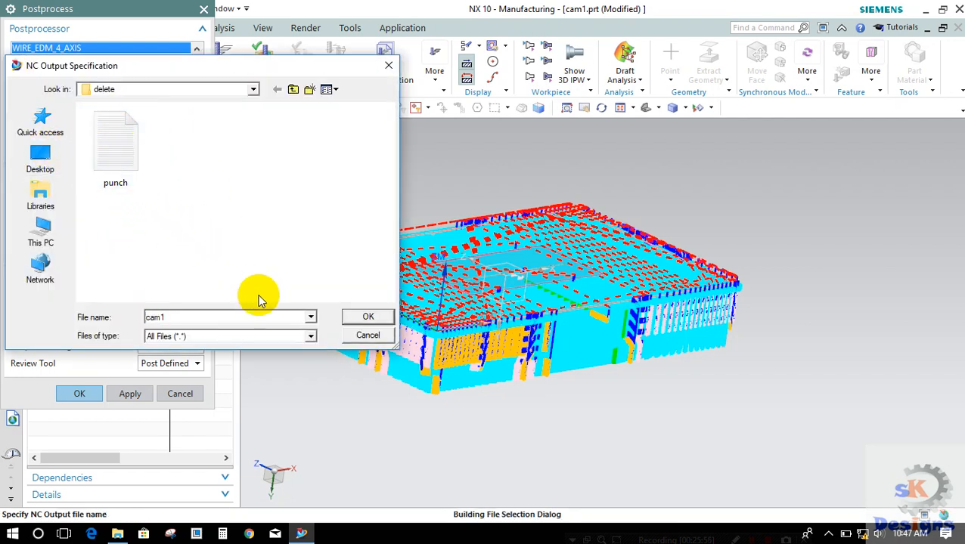
left_click(355, 317)
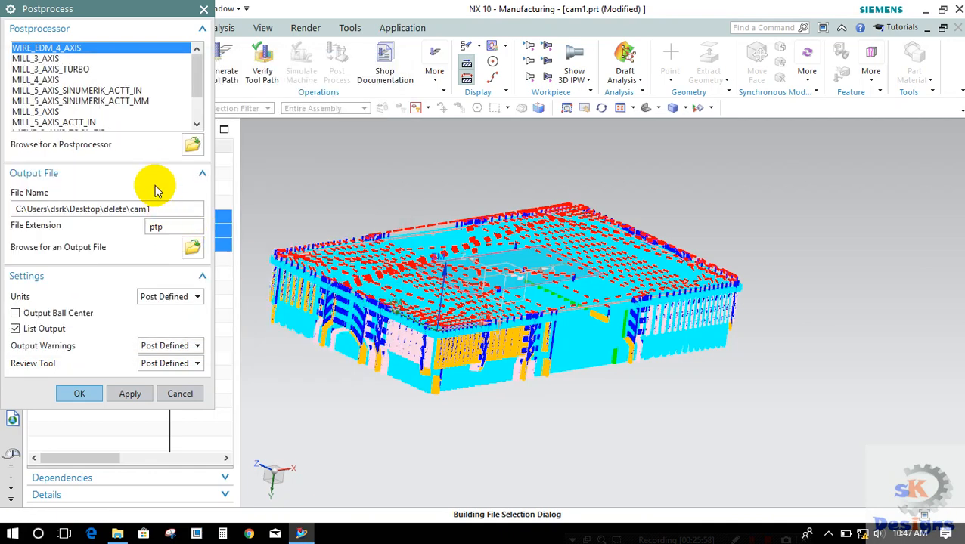
Step: Post-process the selected operations with the MILL_3_AXIS postprocessor, accepting output of the parent program group
left_click(40, 59)
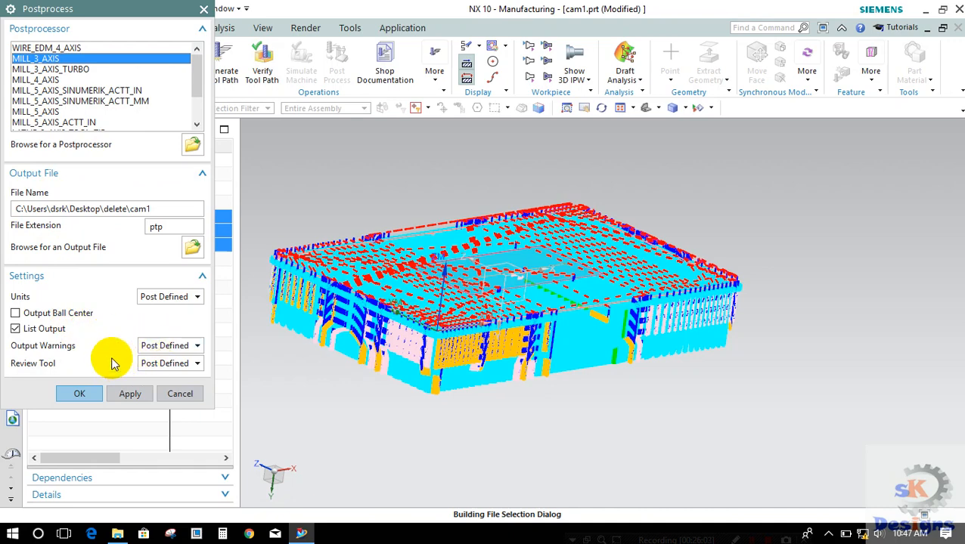
left_click(86, 396)
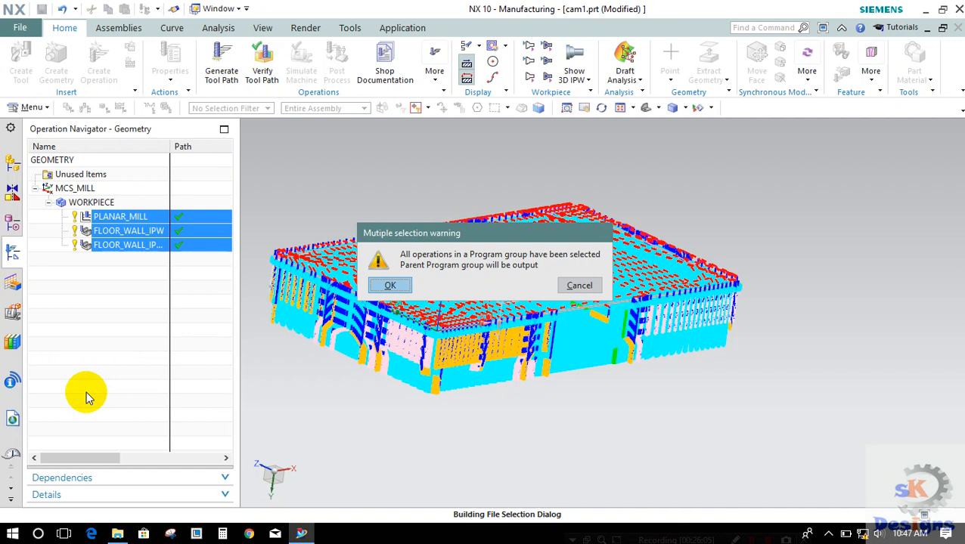
left_click(388, 286)
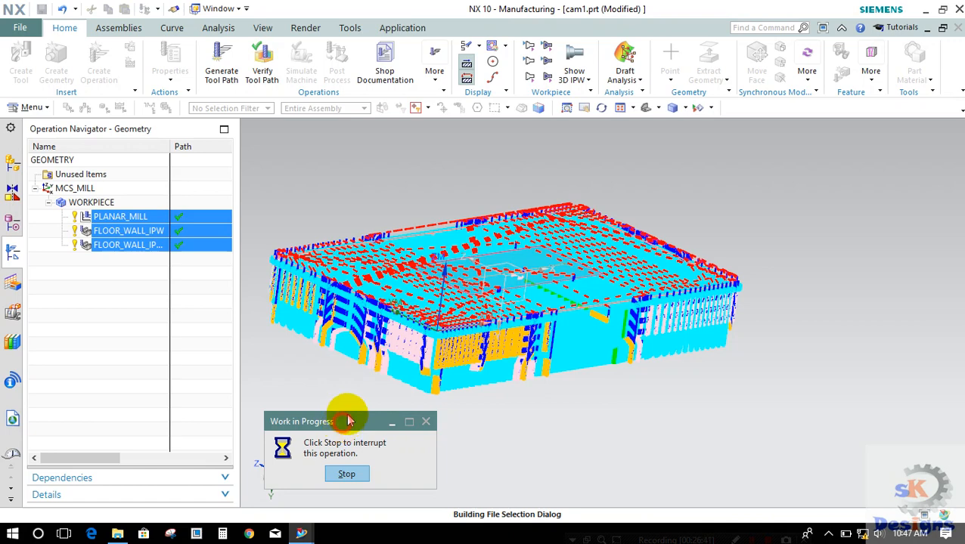
left_click_drag(346, 426, 352, 163)
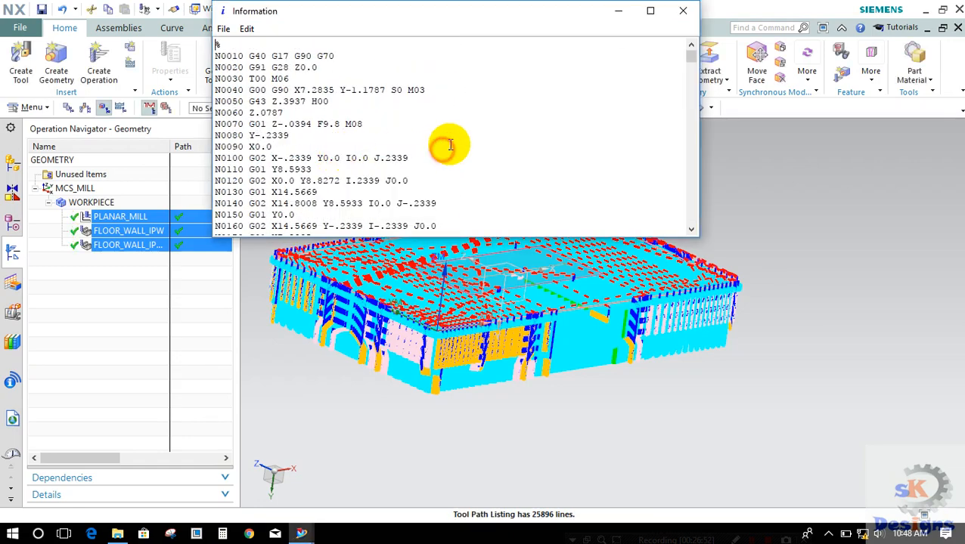
Step: Enlarge the generated NC code listing, examine its G-code blocks and close the listing
left_click(649, 12)
scroll(96, 181, "down", 20)
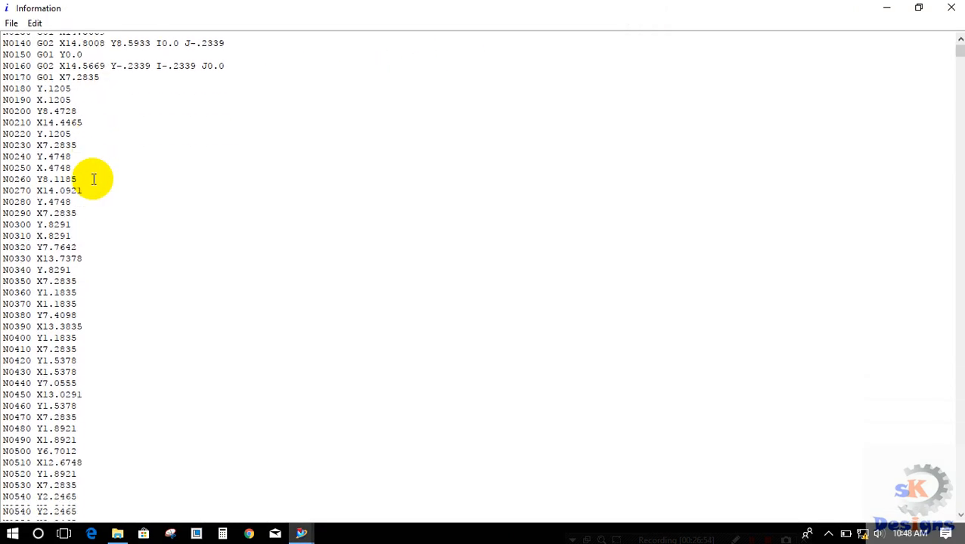
scroll(91, 179, "down", 20)
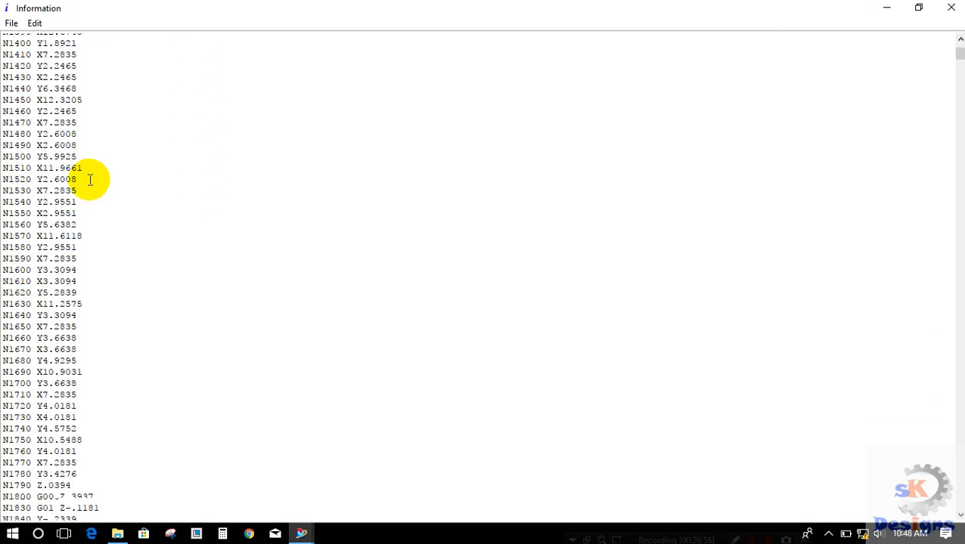
scroll(83, 182, "down", 20)
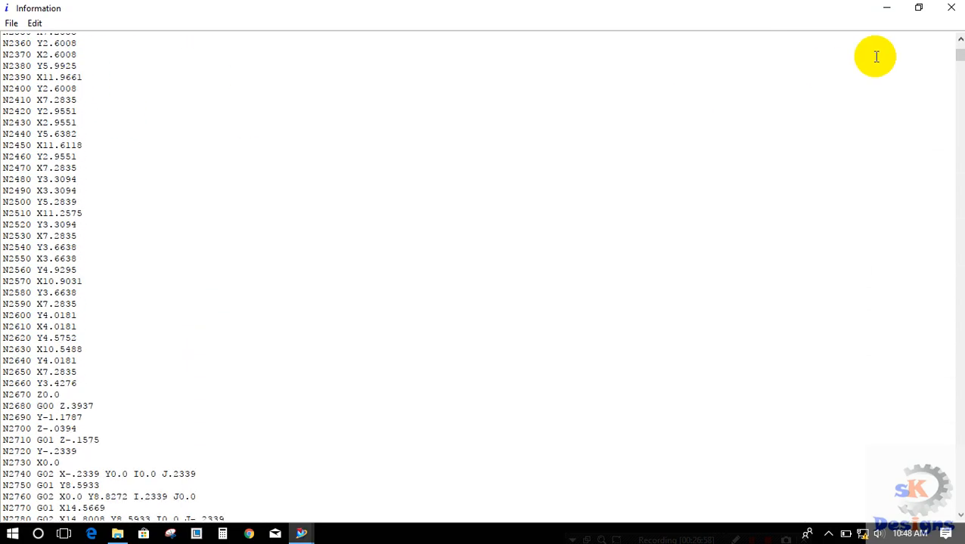
scroll(948, 9, "down", 11)
left_click(948, 8)
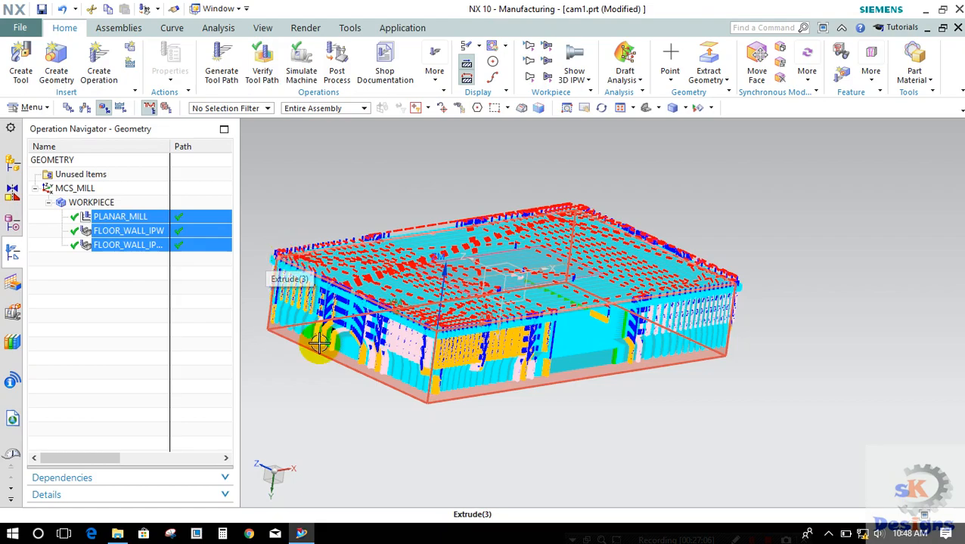
middle_click_drag(344, 336, 399, 329)
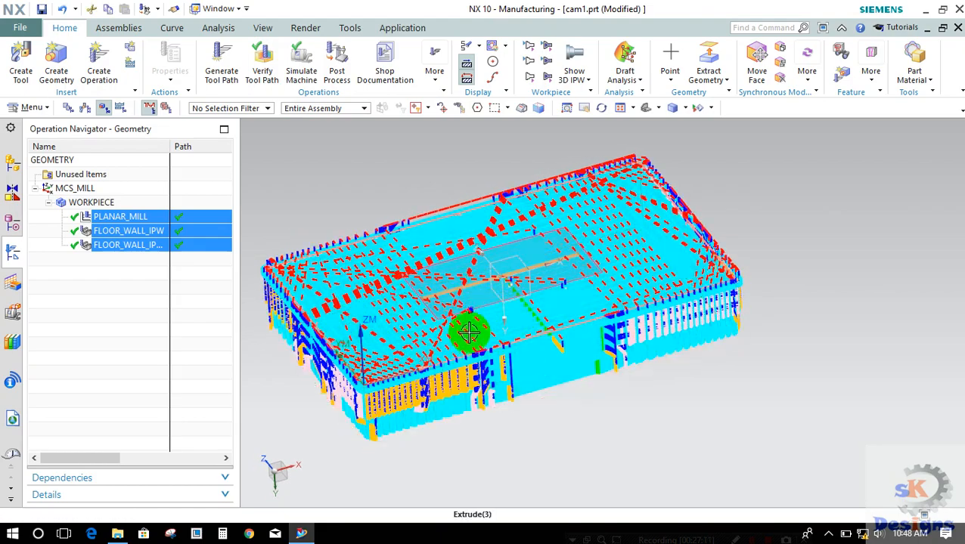
left_click(353, 205)
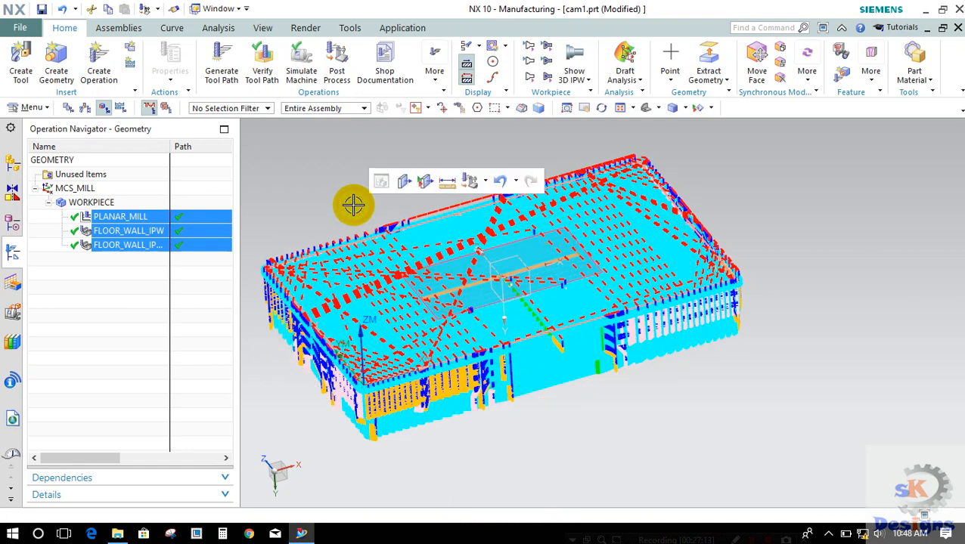
middle_click_drag(353, 205, 358, 201)
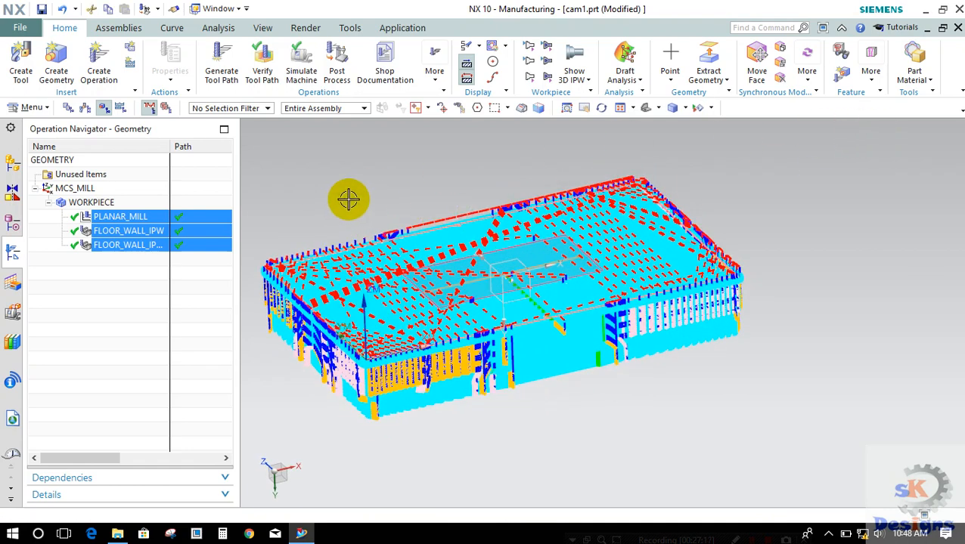
Step: Review the available operation types and start a mill_planar floor and wall IPW operation on WORKPIECE with tool EMC5 and method MILL_FINISH
left_click(99, 60)
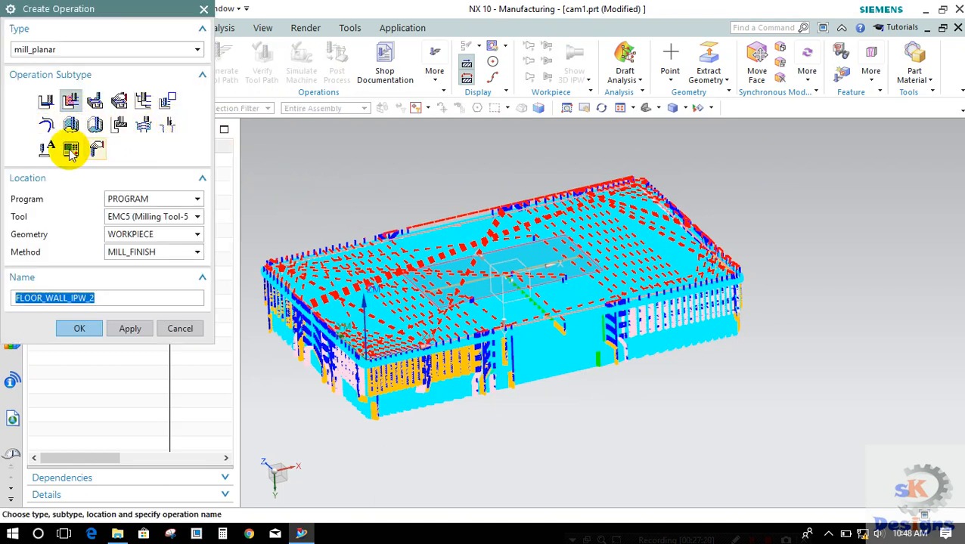
left_click(108, 53)
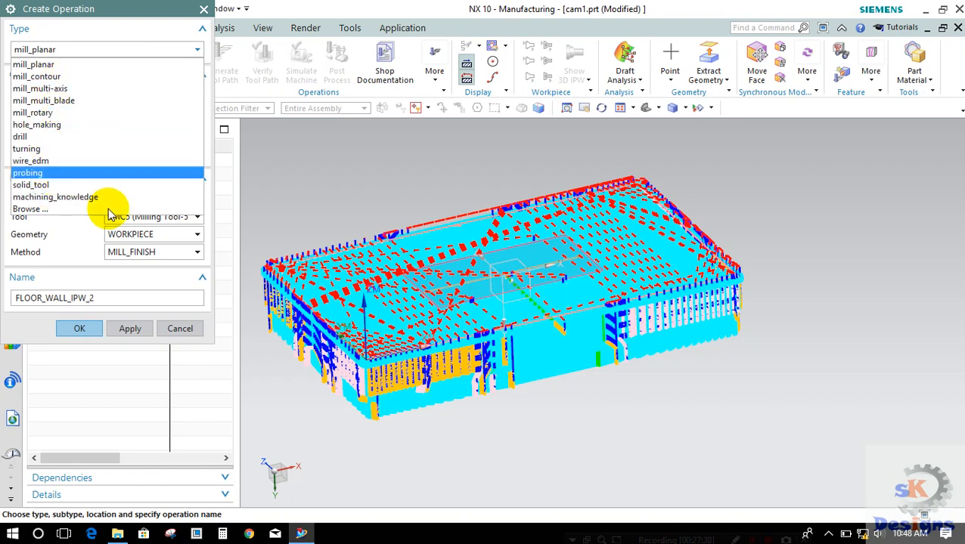
left_click(84, 326)
left_click(82, 328)
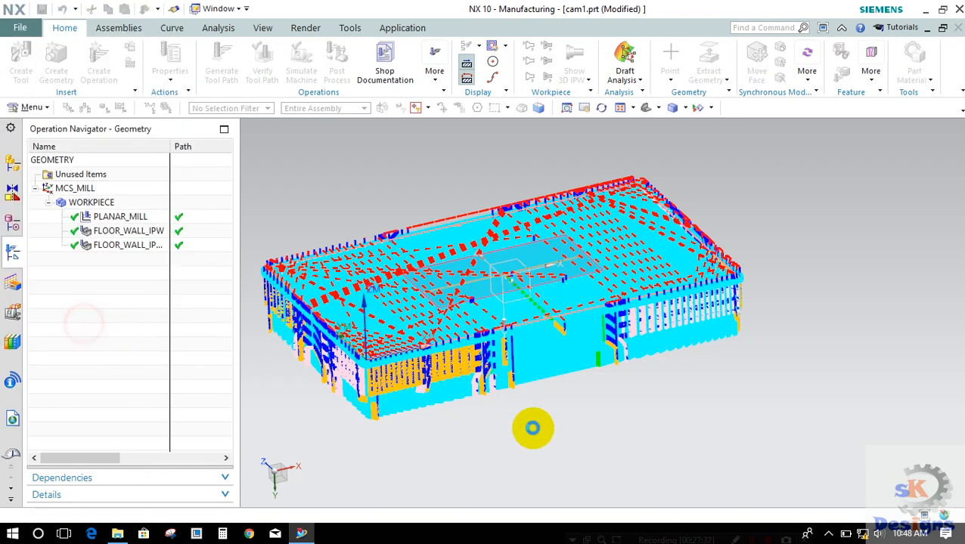
left_click(829, 533)
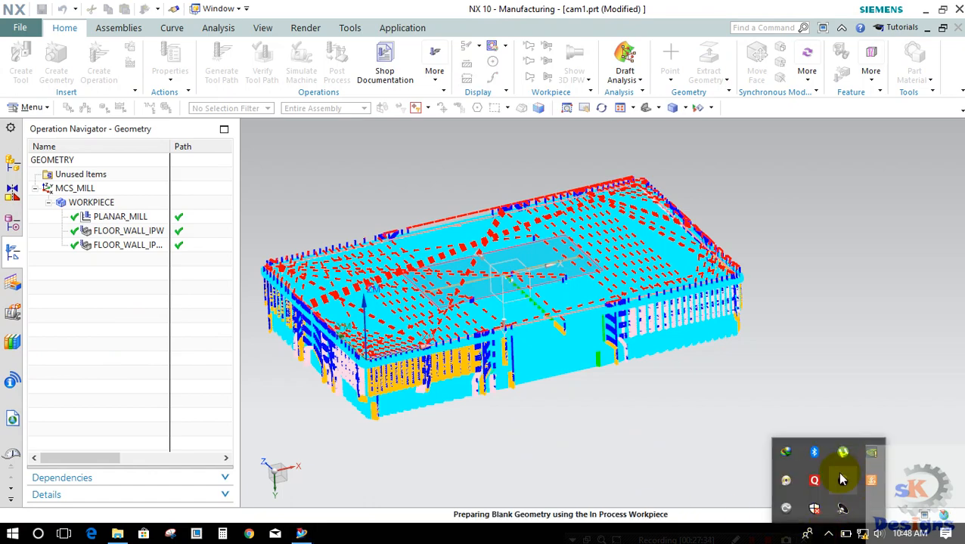